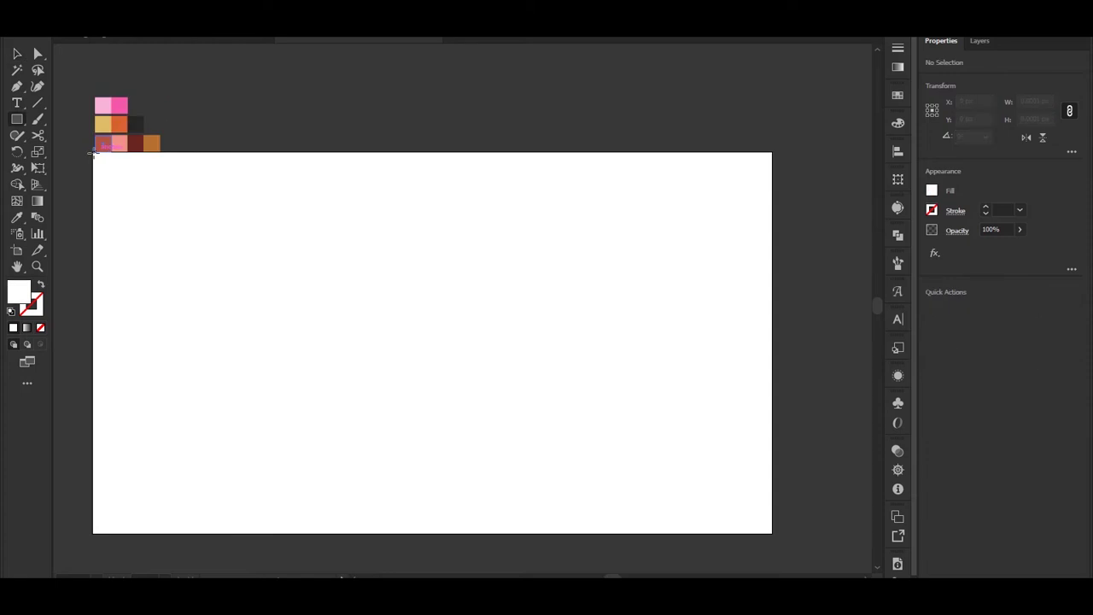
# - Draw a 1920 × 1080 px rectangle covering the whole artboard and apply a gradient fill to it
pyautogui.moveTo(92, 152); pyautogui.dragTo(771, 532)
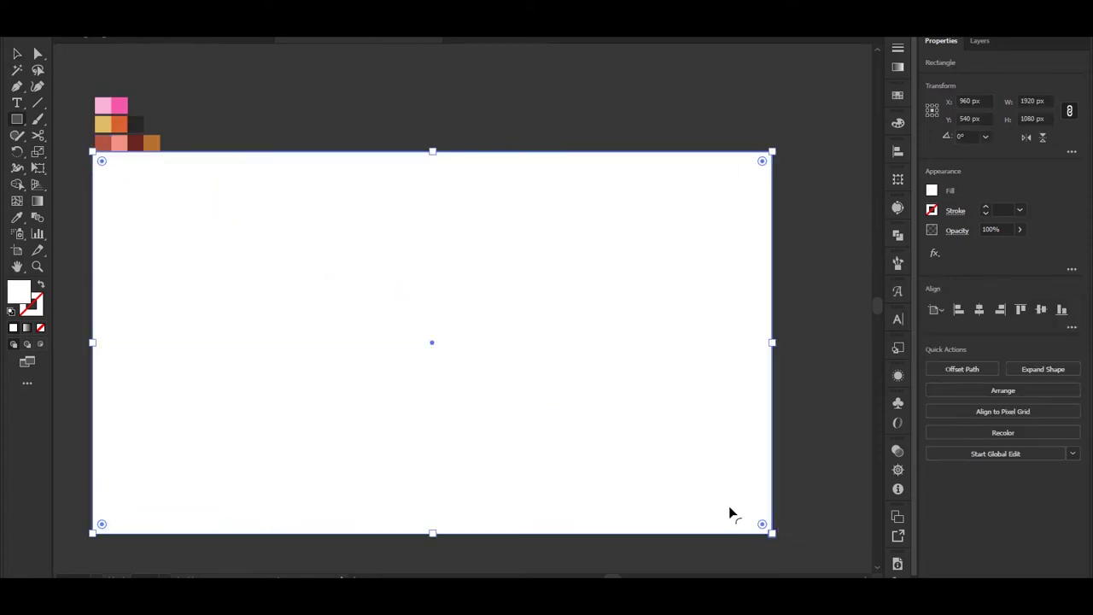
pyautogui.press('v')
pyautogui.click(899, 68)
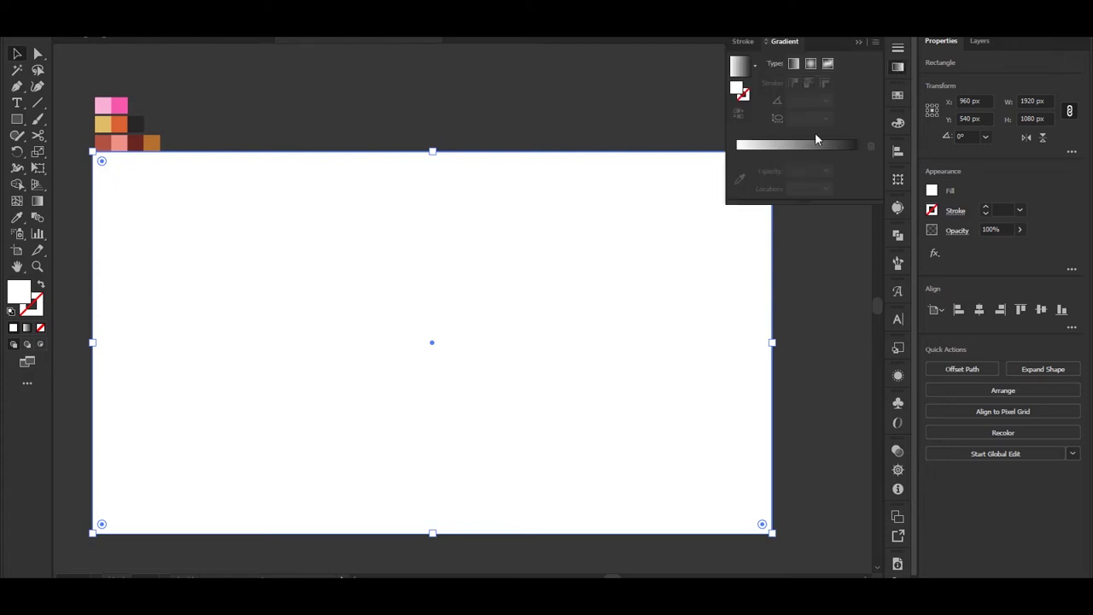
pyautogui.click(802, 147)
# - Color the gradient's start stop with the light pink swatch and its end stop with the hot pink swatch
pyautogui.click(737, 170)
pyautogui.click(740, 196)
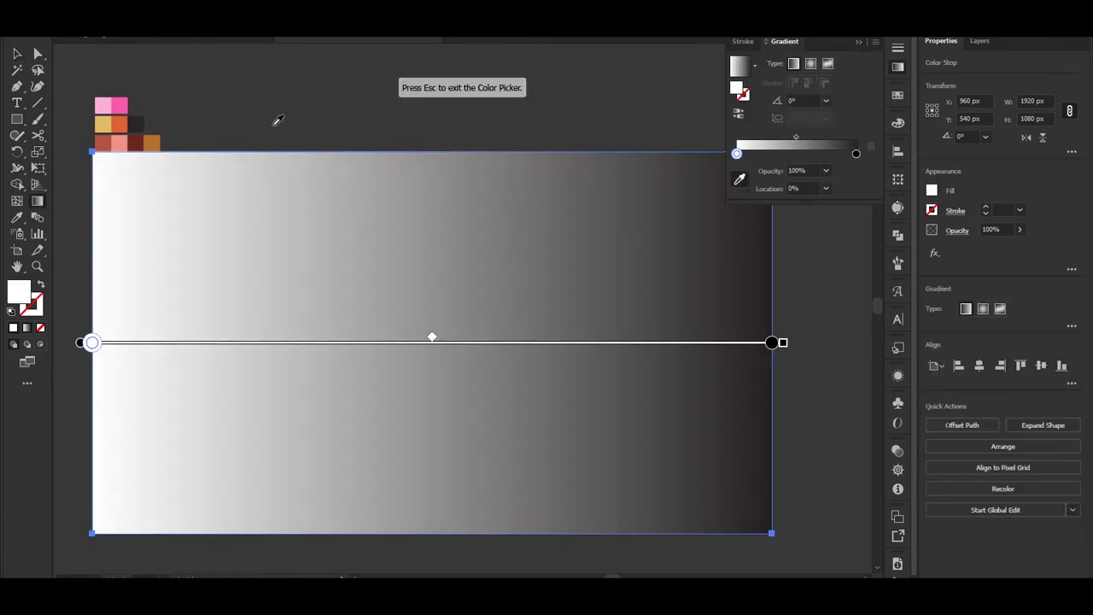
pyautogui.click(106, 104)
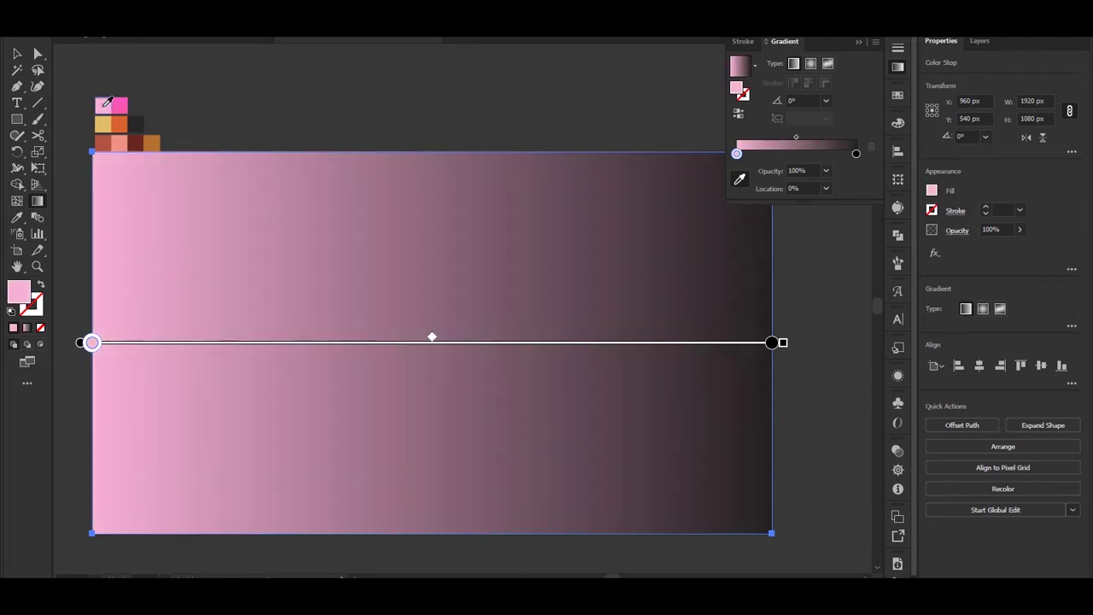
pyautogui.click(856, 154)
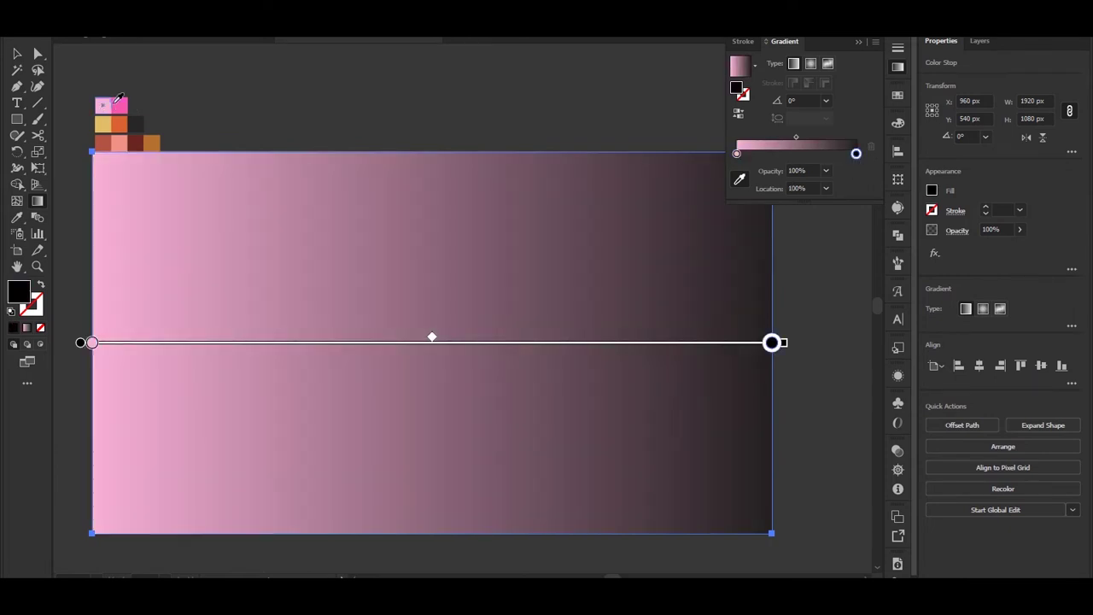
pyautogui.click(122, 103)
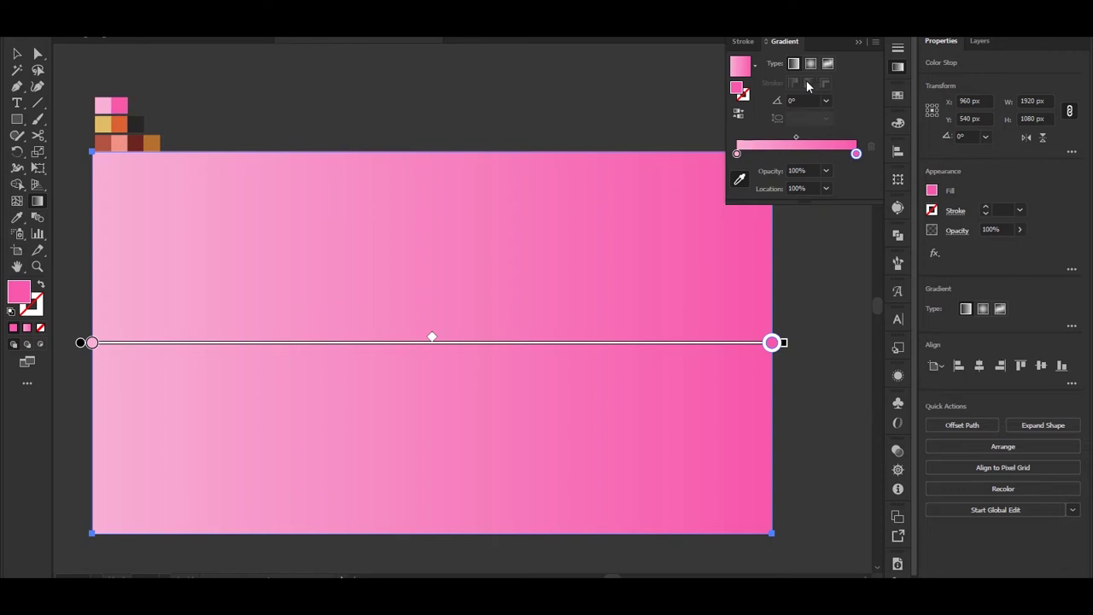
# - Make the background gradient radial and reshape it into a wide ellipse reaching the artboard's sides, with an aspect ratio of about 57%
pyautogui.click(811, 64)
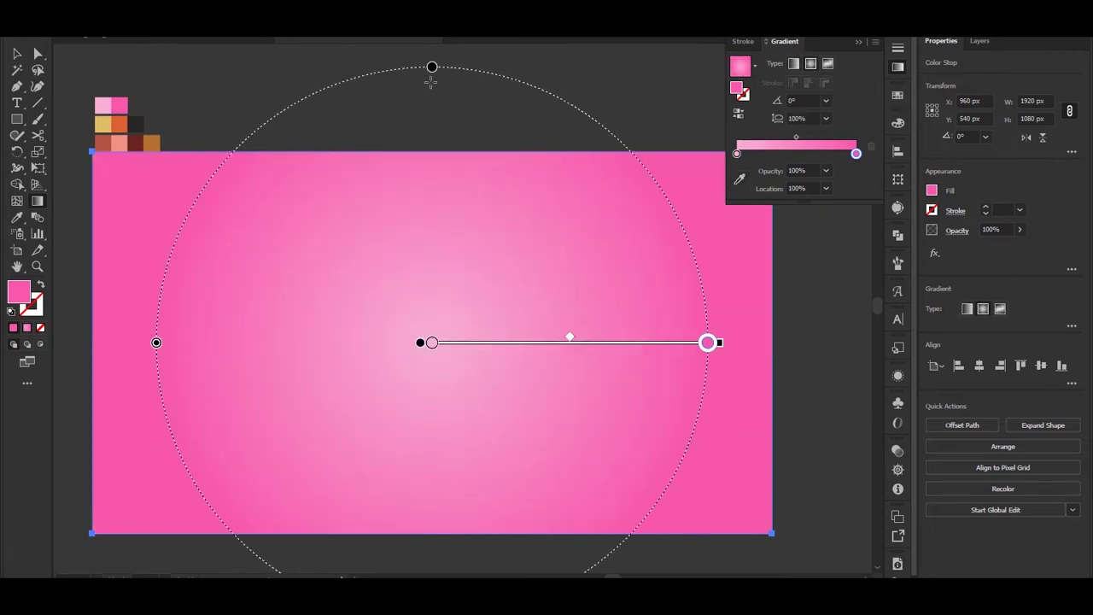
pyautogui.moveTo(432, 68); pyautogui.dragTo(441, 159)
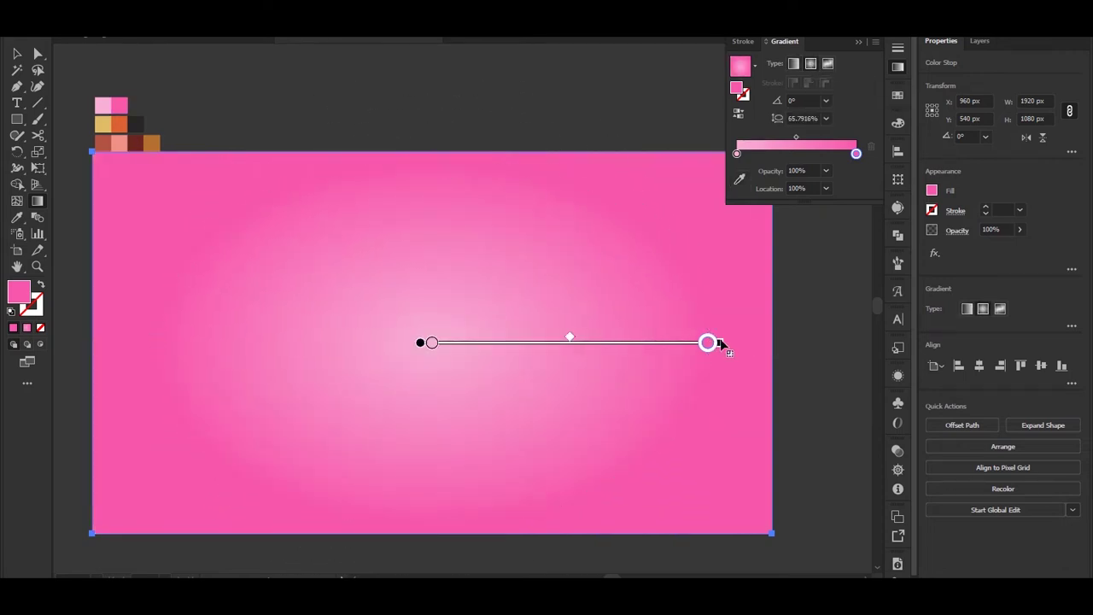
pyautogui.moveTo(720, 344); pyautogui.dragTo(775, 343)
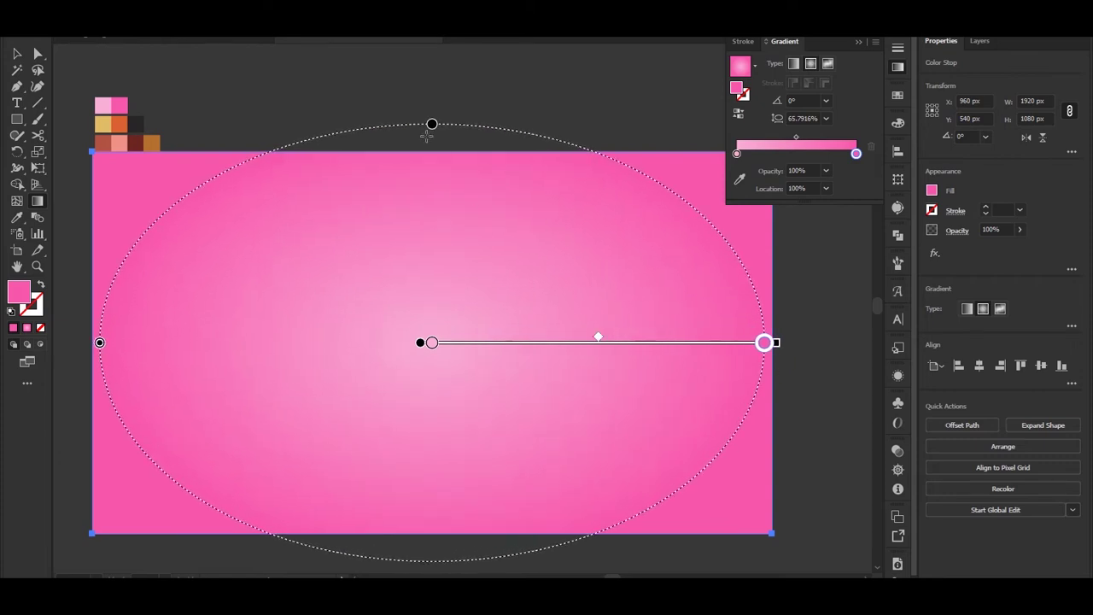
pyautogui.press('v')
pyautogui.hotkey('ctrl', 'shift', 'a')
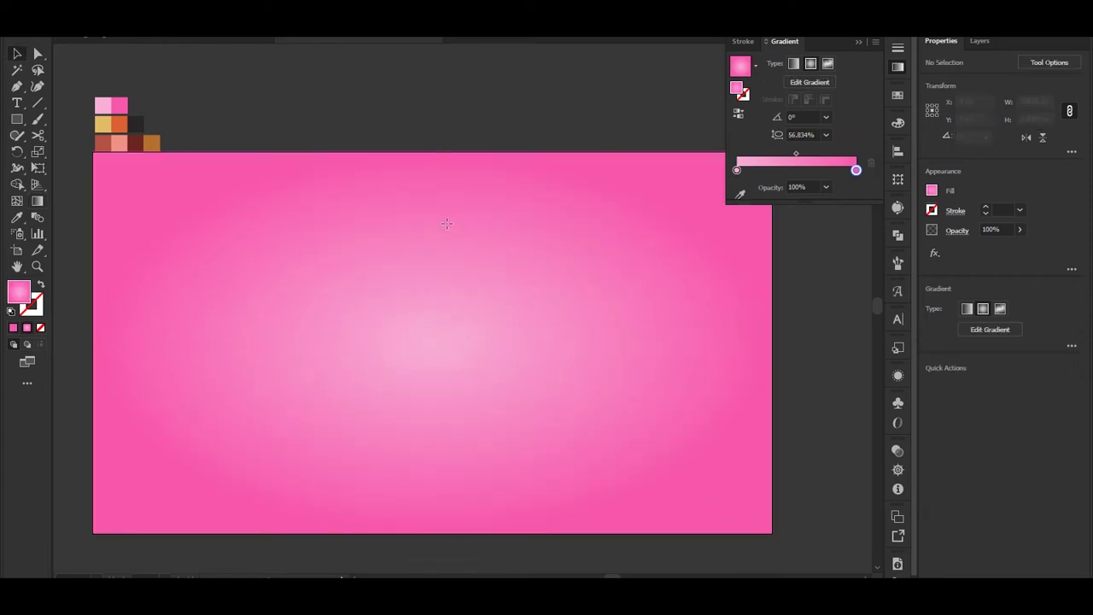
pyautogui.click(861, 42)
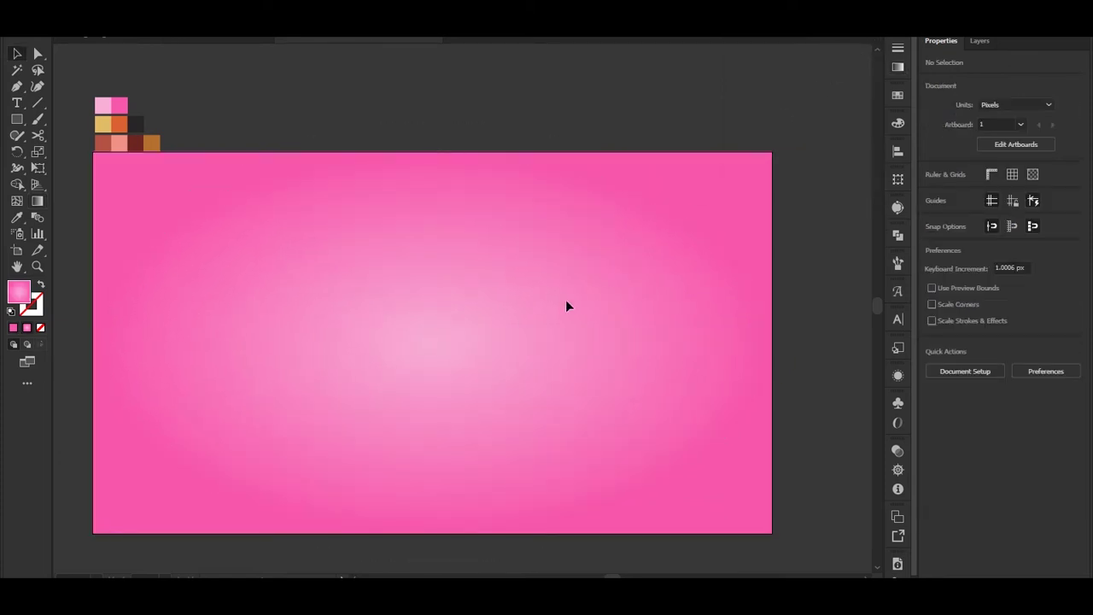
# - Add the point text "Cookie" near the middle of the artboard
pyautogui.moveTo(512, 313); pyautogui.dragTo(513, 299)
pyautogui.press('t')
pyautogui.click(368, 319)
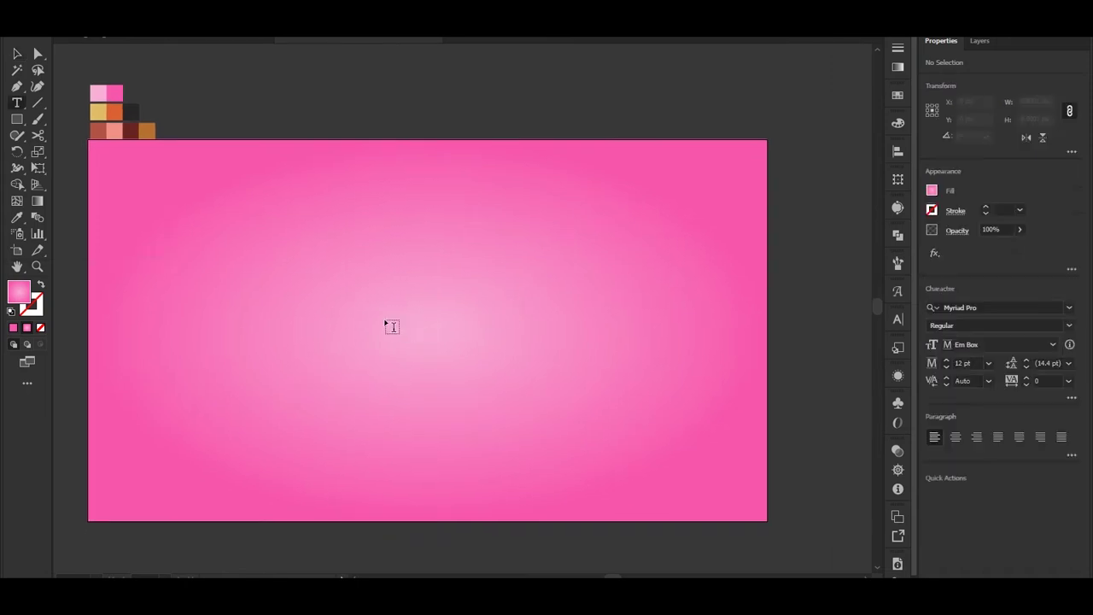
pyautogui.write('q')
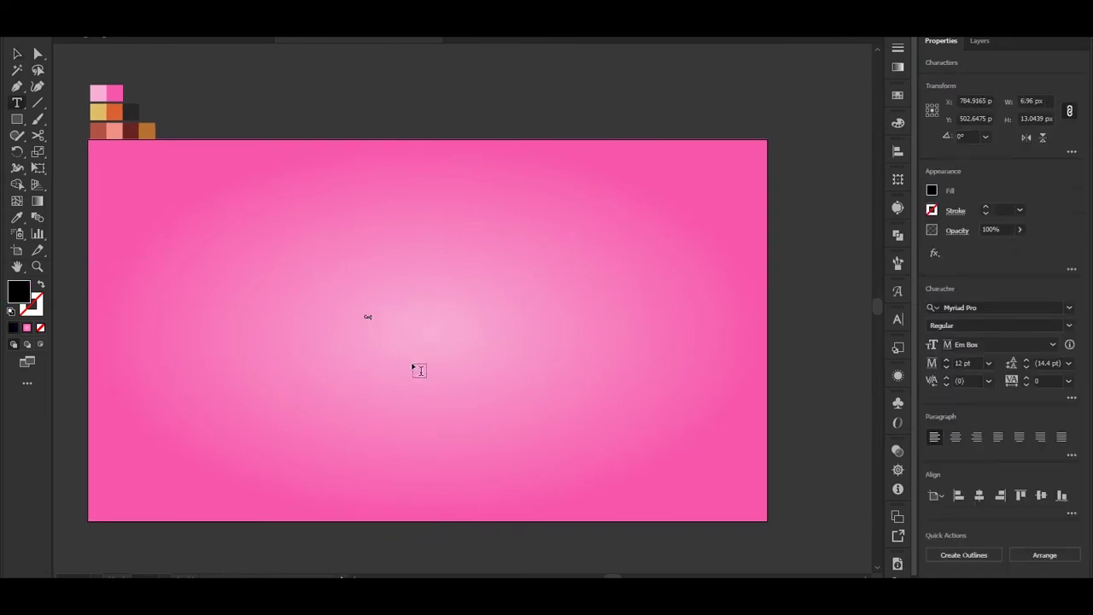
pyautogui.write('ookie')
pyautogui.press('Escape')
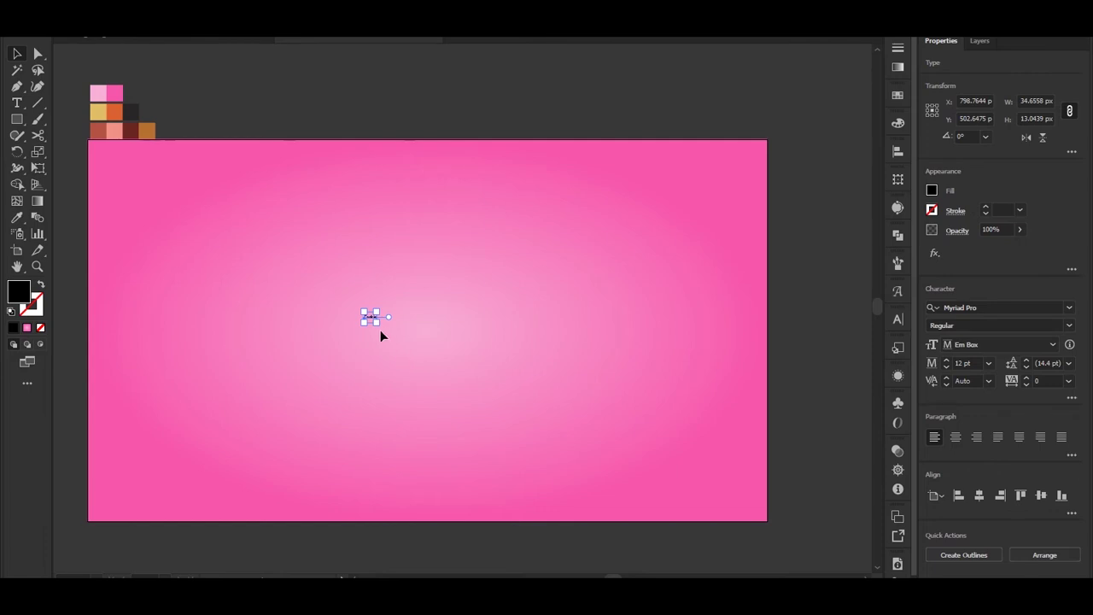
# - Scale the "Cookie" text up to about 346 pt across the middle of the artboard
pyautogui.moveTo(363, 305); pyautogui.dragTo(522, 410)
pyautogui.moveTo(360, 337); pyautogui.dragTo(245, 336)
pyautogui.moveTo(474, 336); pyautogui.dragTo(595, 352)
# - Change the text's font to Cocogoose Regular
pyautogui.click(988, 309)
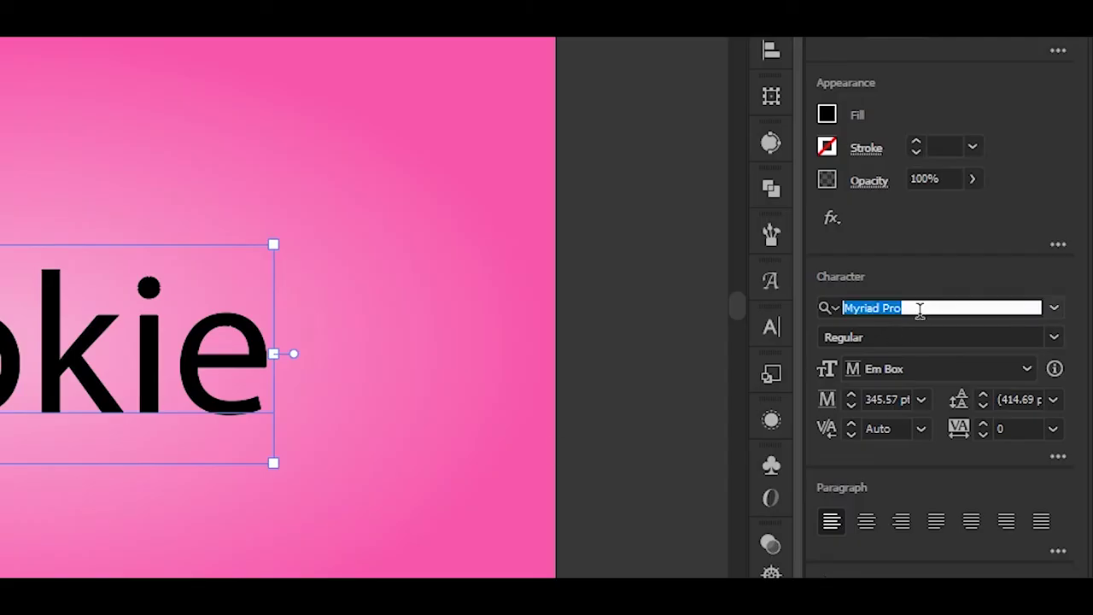
pyautogui.write('coc')
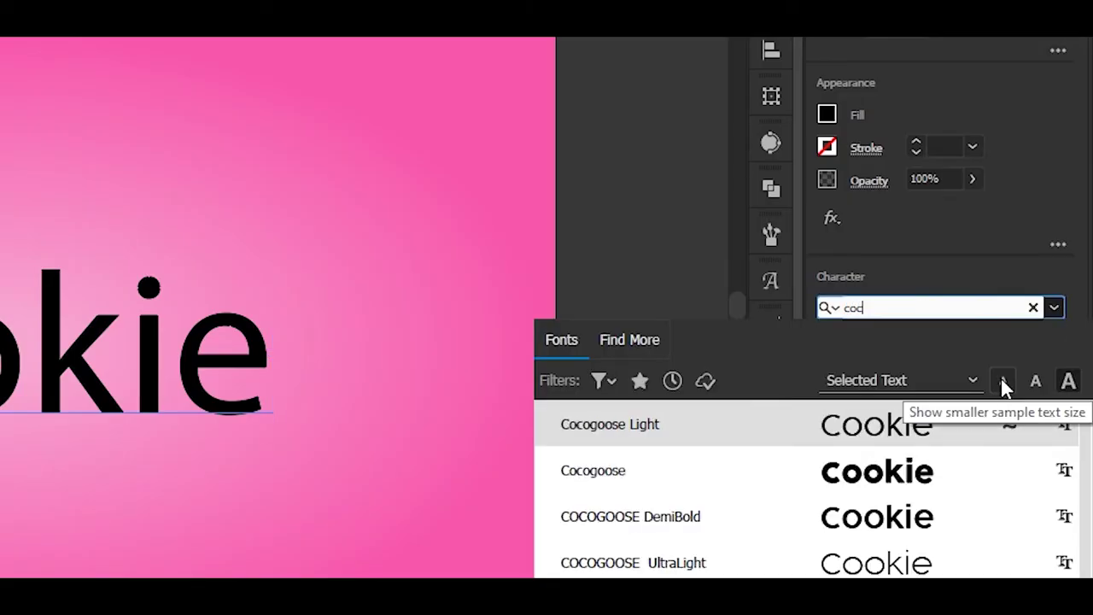
pyautogui.write('o')
pyautogui.press('Down')
pyautogui.press('Return')
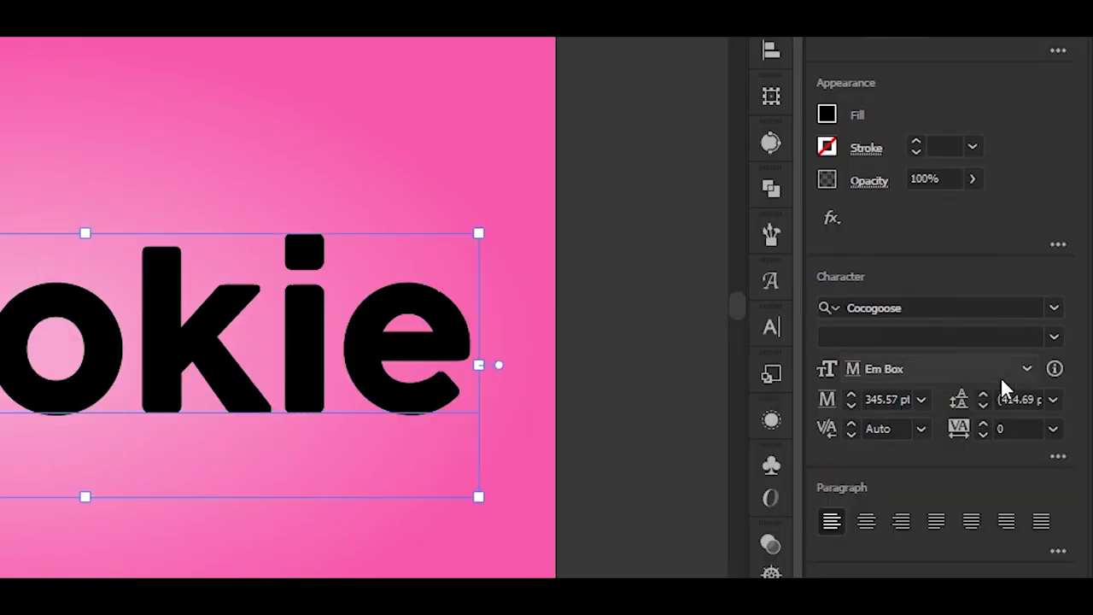
# - Set the text's font size to 389 pt and center it on the artboard
pyautogui.click(907, 399)
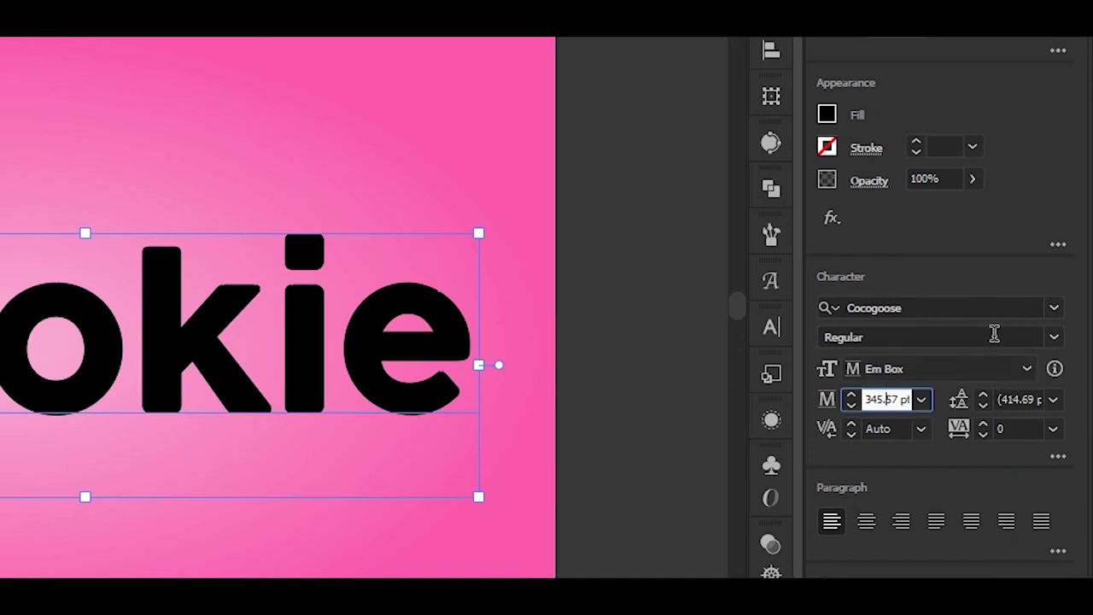
pyautogui.hotkey('ctrl', 'a')
pyautogui.write('3')
pyautogui.press('Return')
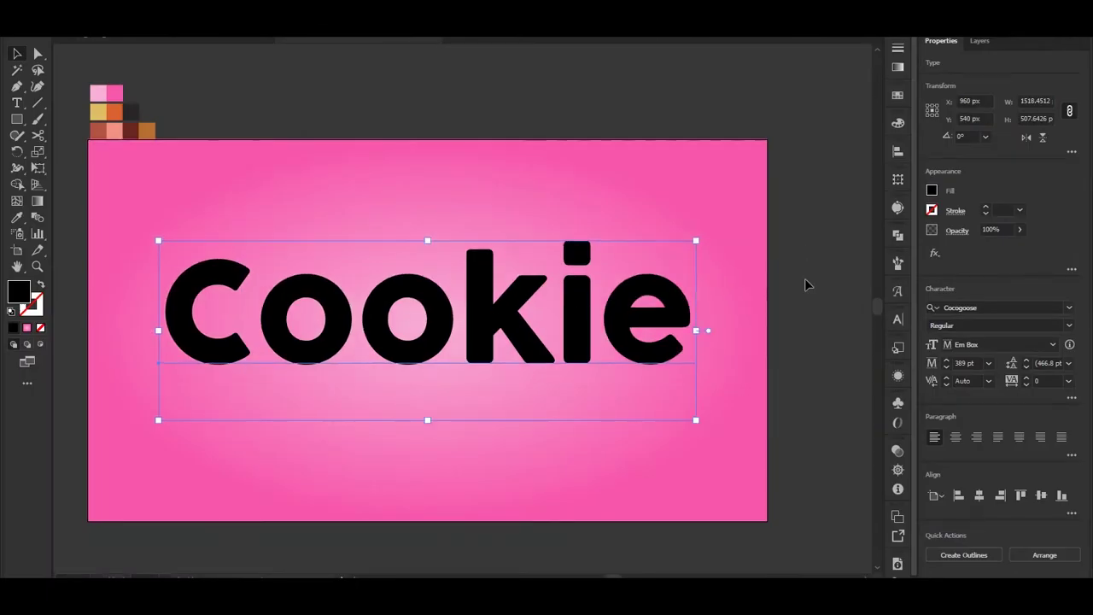
# - Remove the text's character fill, add a new fill as an appearance attribute, and collapse the attribute entries
pyautogui.click(41, 330)
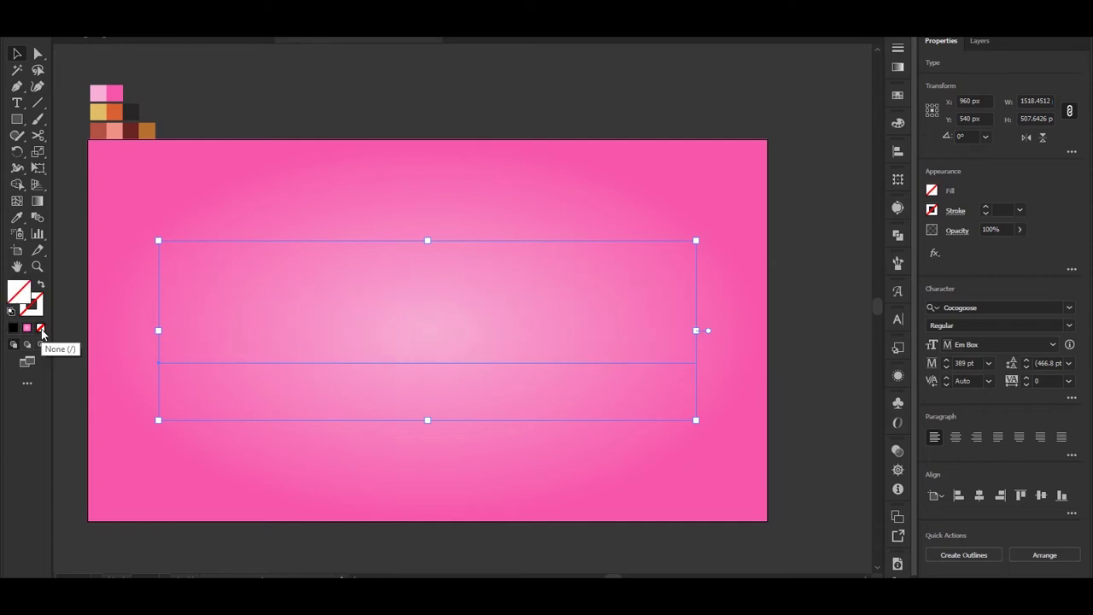
pyautogui.click(899, 376)
pyautogui.click(741, 567)
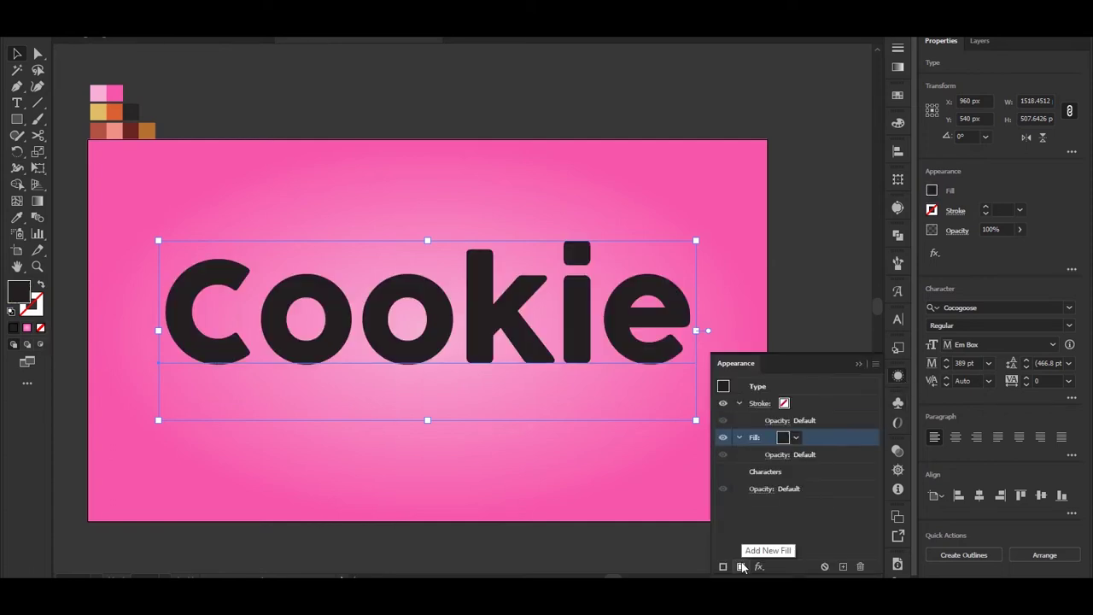
pyautogui.click(740, 404)
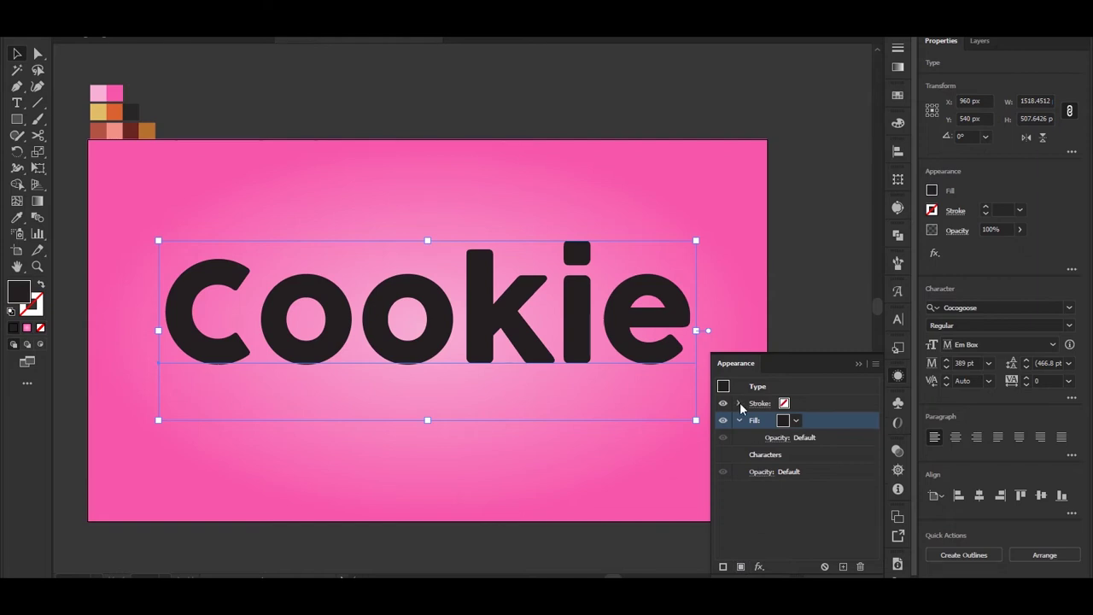
pyautogui.click(739, 420)
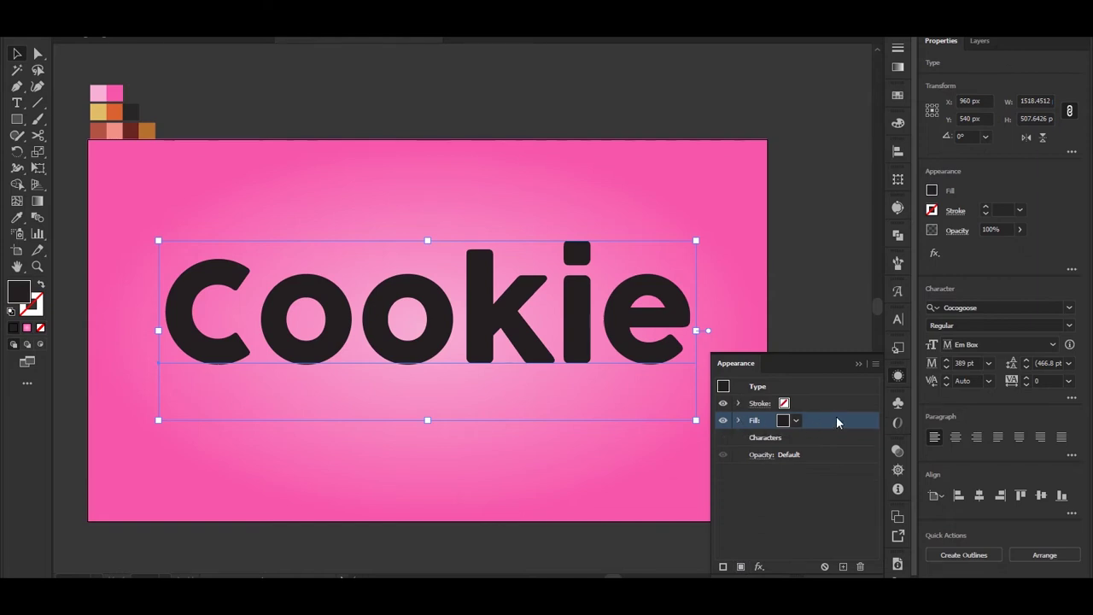
# - Sample the golden-yellow palette swatch as the color of the text's new fill
pyautogui.press('i')
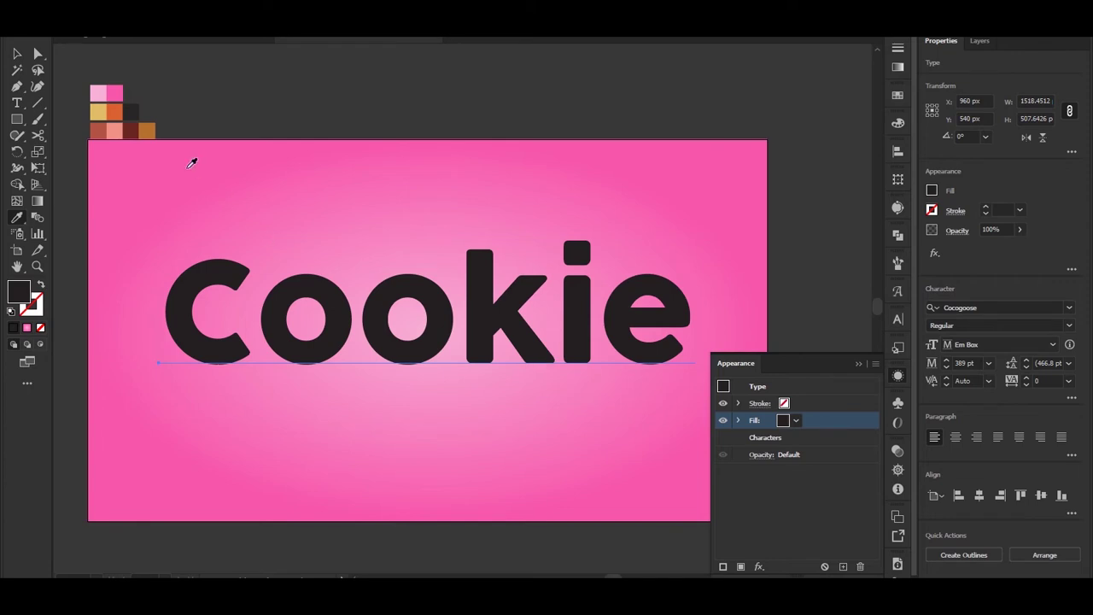
pyautogui.click(98, 111)
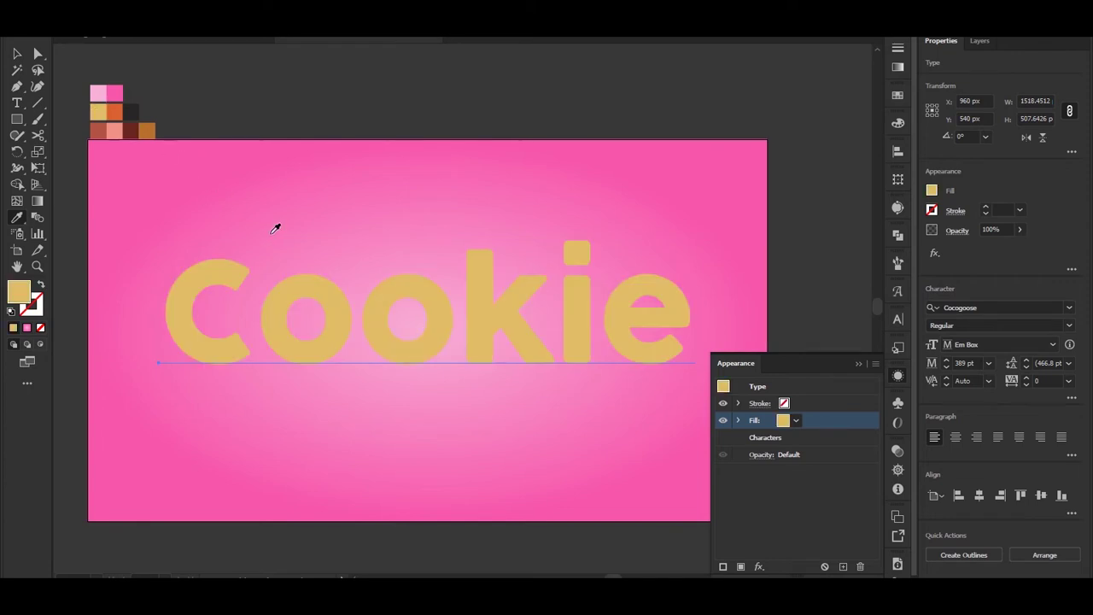
pyautogui.press('v')
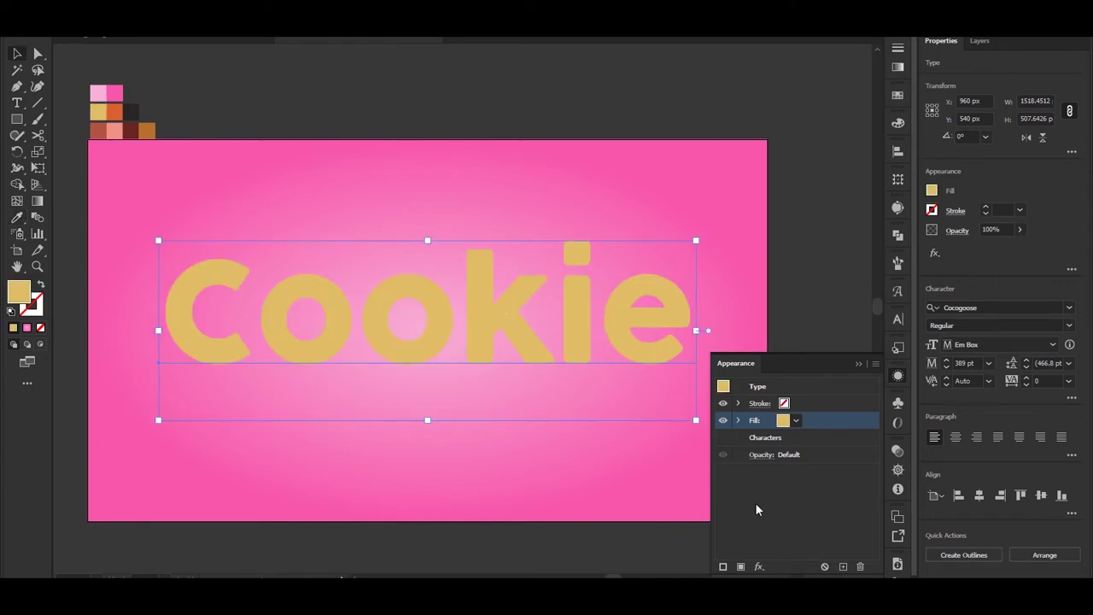
# - Apply an Inner Glow to the fill with Multiply mode, color DB6131, 100% opacity, 20 px blur and Edge origin
pyautogui.click(760, 567)
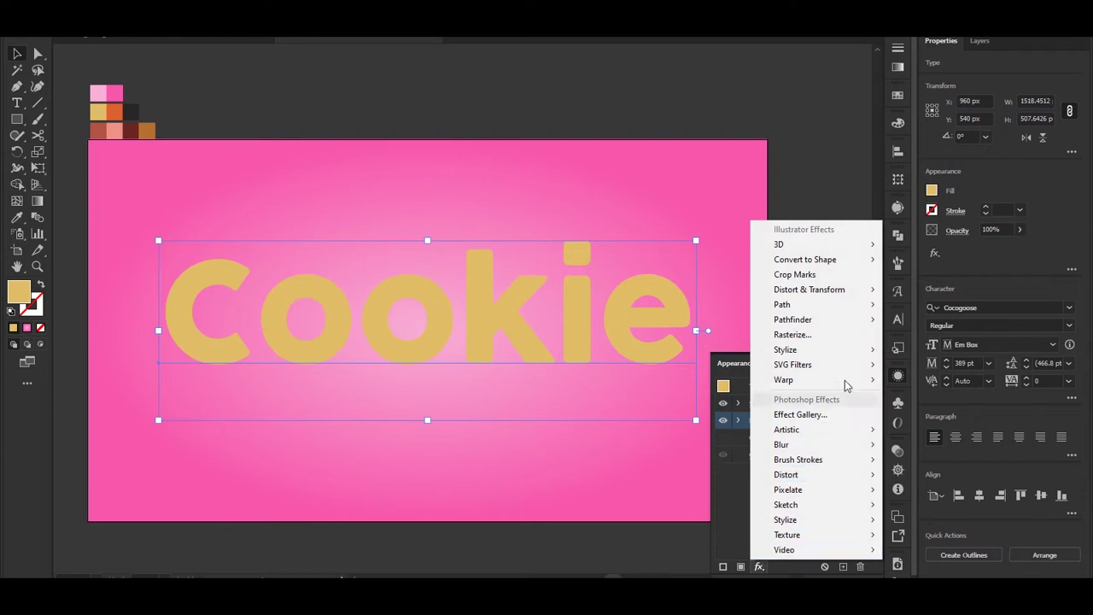
pyautogui.moveTo(846, 350)
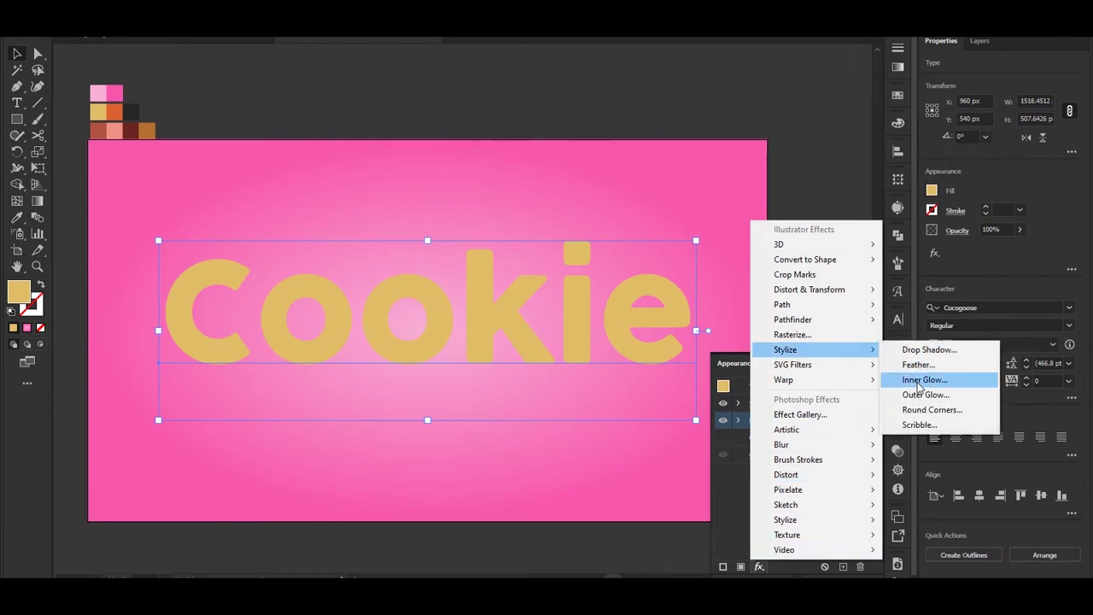
pyautogui.click(920, 381)
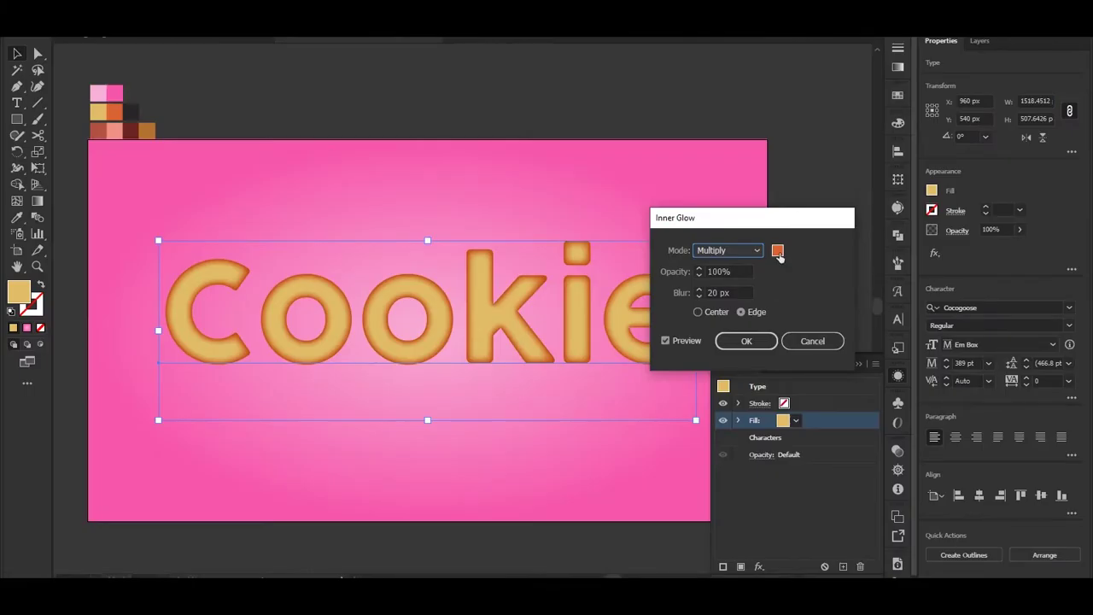
pyautogui.click(777, 250)
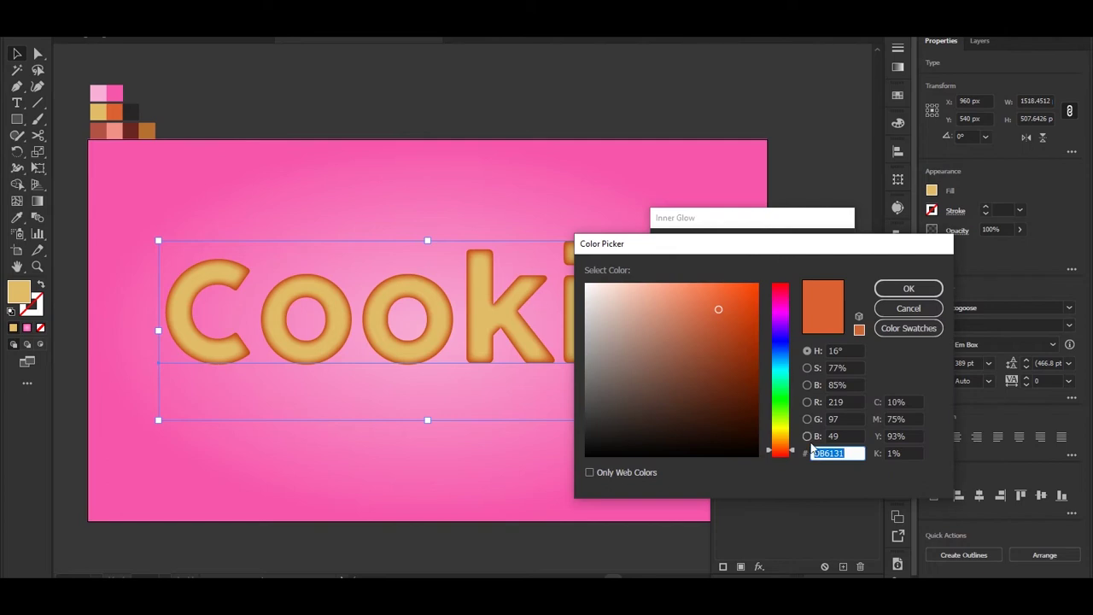
pyautogui.click(909, 288)
pyautogui.click(743, 341)
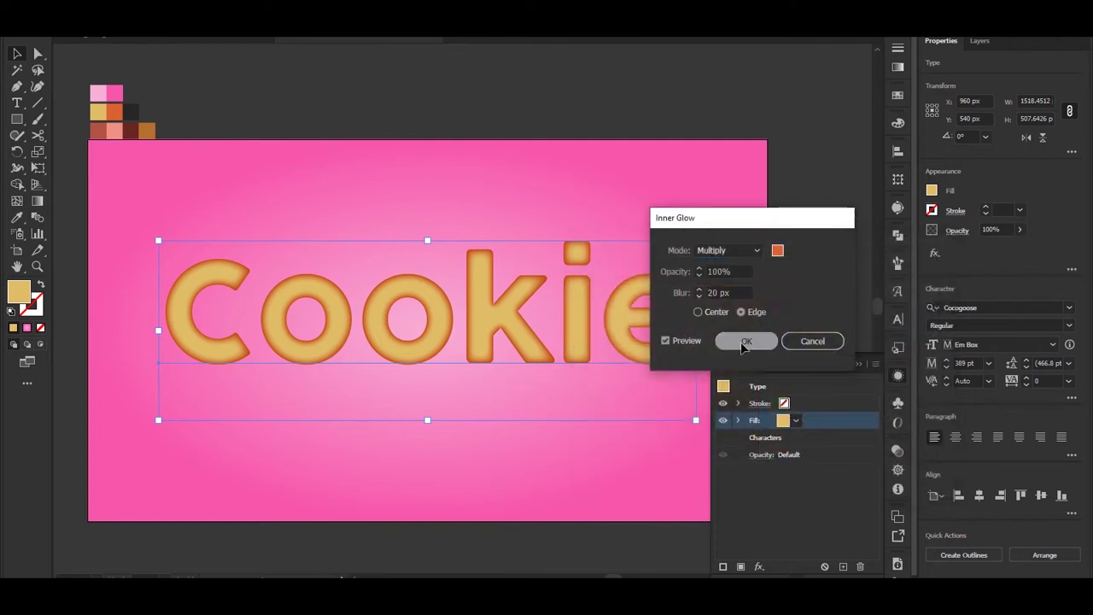
# - Add a Scribble effect to the text's fill using the Sketch preset and set the path overlap variation to 7 px
pyautogui.click(761, 567)
pyautogui.moveTo(853, 351)
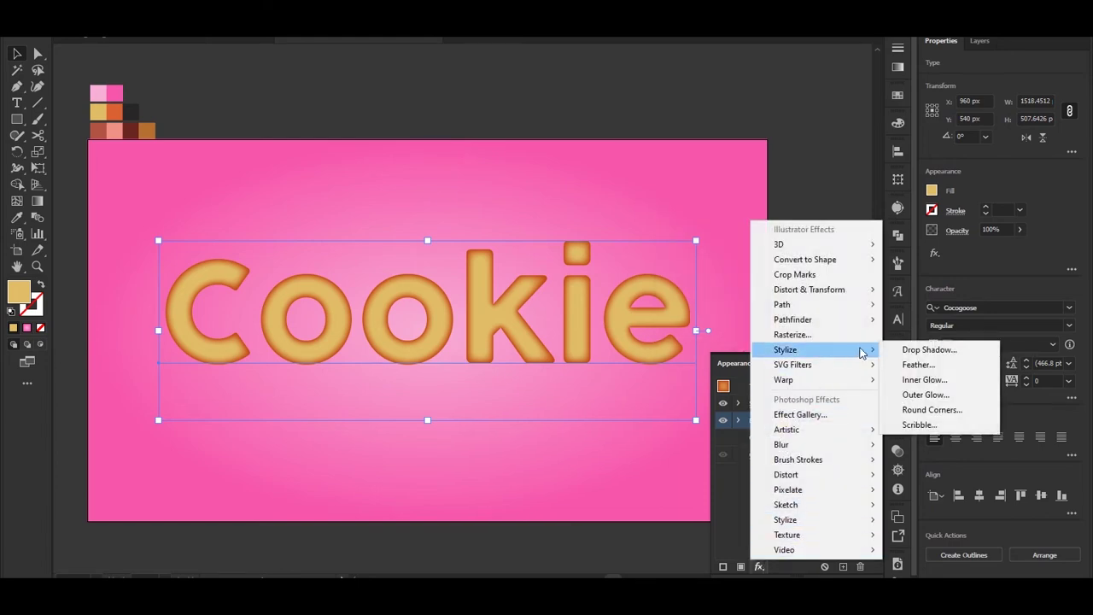
pyautogui.click(893, 424)
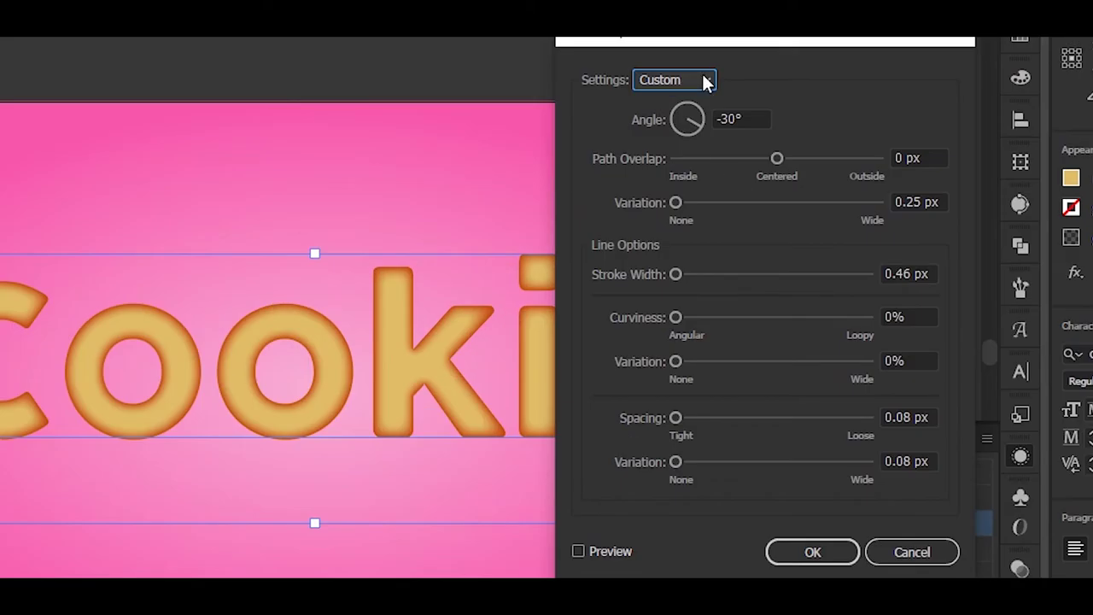
pyautogui.click(705, 81)
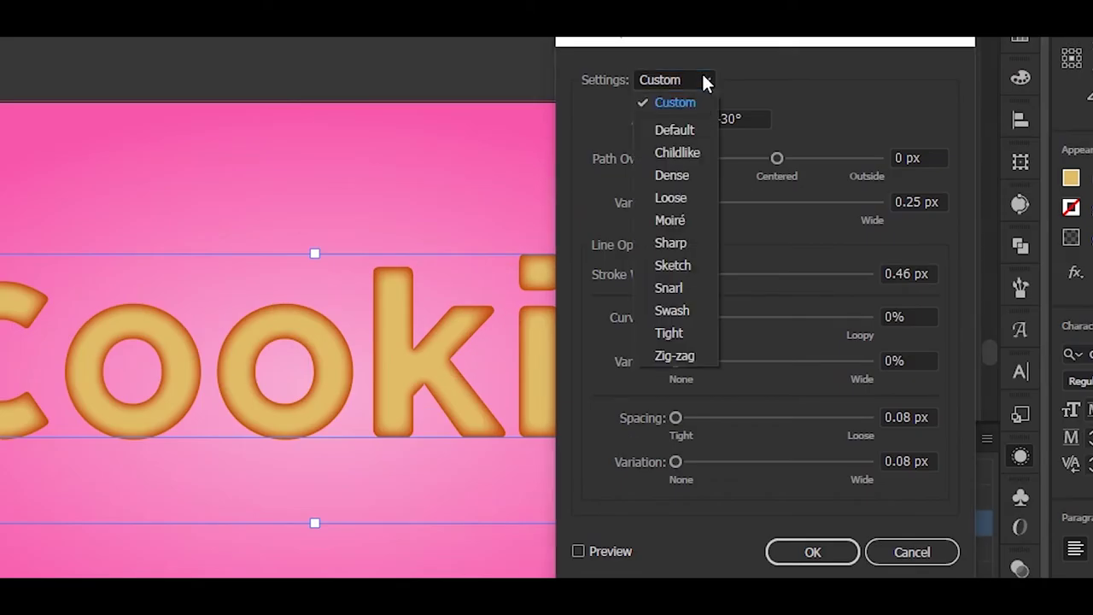
pyautogui.click(698, 268)
pyautogui.click(927, 203)
pyautogui.doubleClick(927, 203)
pyautogui.write('7')
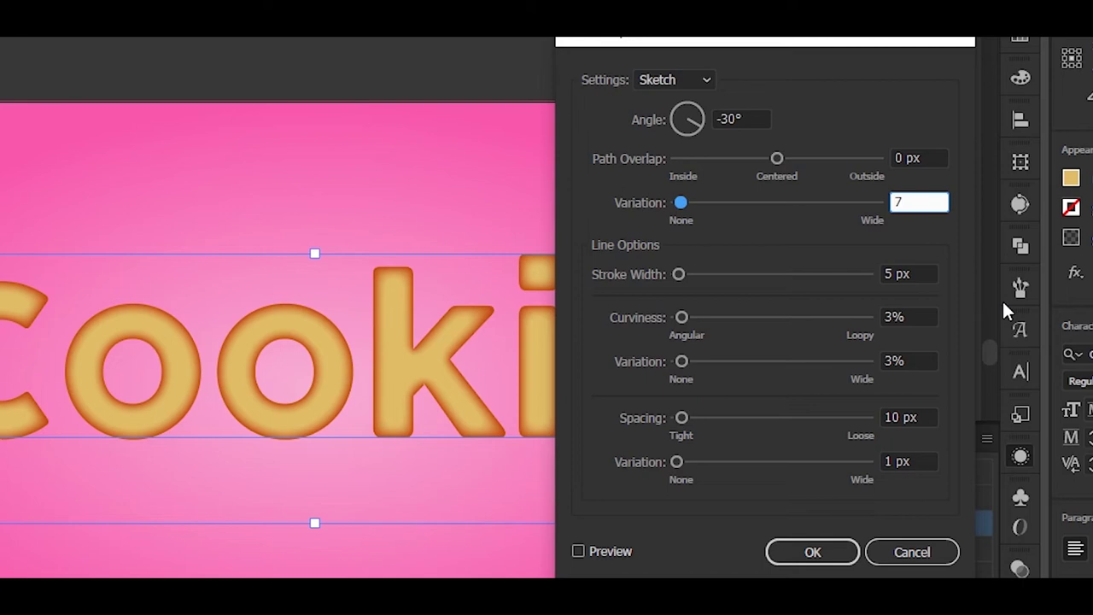
# - Set the scribble's stroke width to 12.5 px and both its curviness and curviness variation to 0%
pyautogui.press('Tab')
pyautogui.write('12')
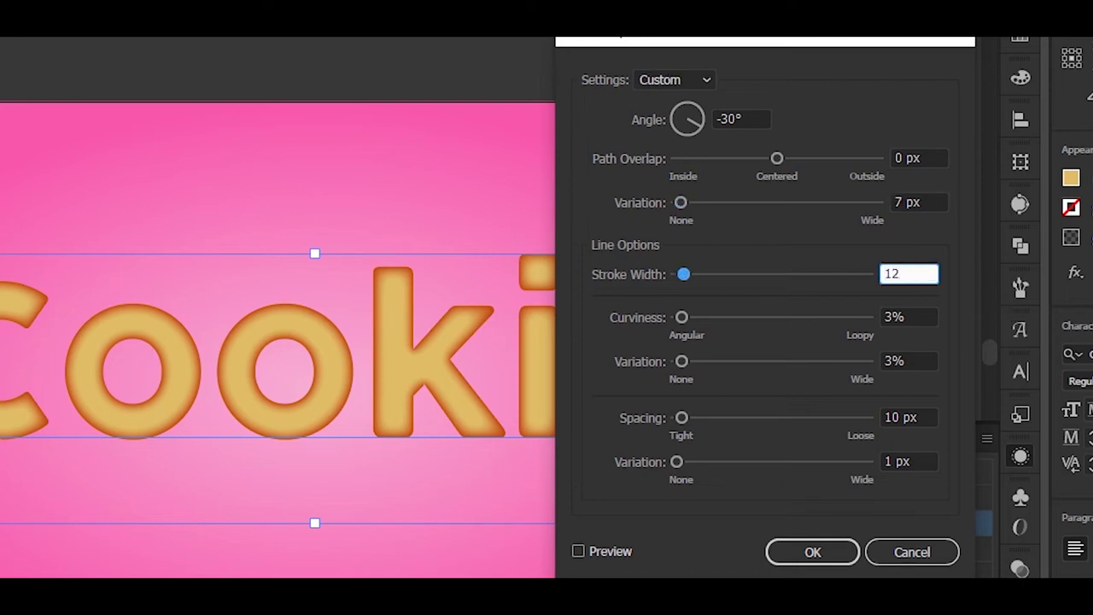
pyautogui.write('.5')
pyautogui.press('Tab')
pyautogui.write('0')
pyautogui.press('Tab')
pyautogui.write('0')
pyautogui.press('Tab')
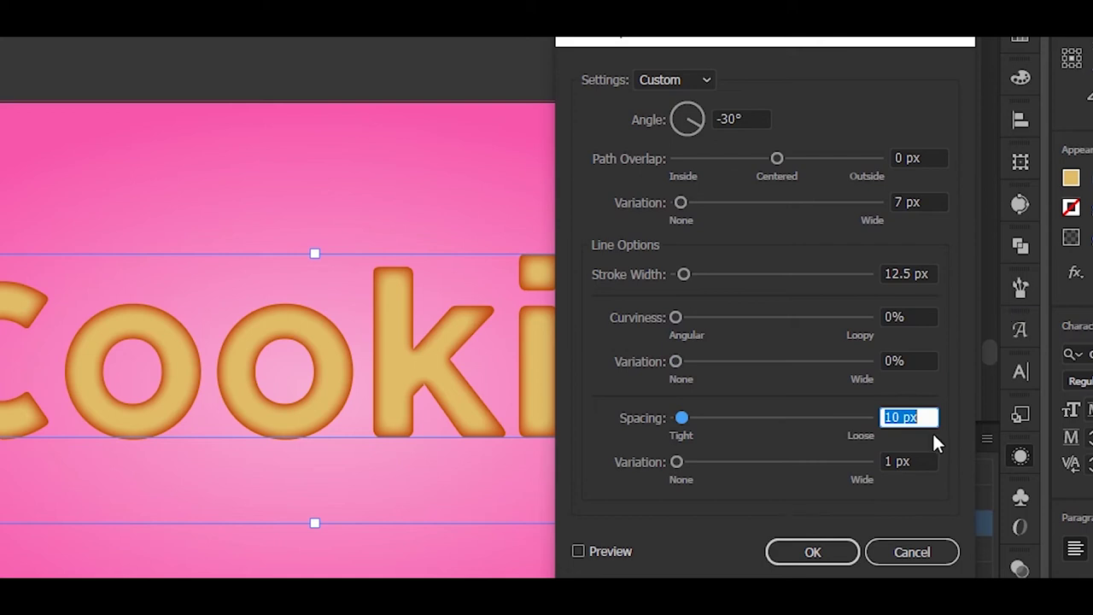
# - Set the scribble's spacing and spacing variation to 2.35 px and its stroke width to 13 px, and apply the effect
pyautogui.write('2.35')
pyautogui.press('Tab')
pyautogui.write('2.35')
pyautogui.click(923, 272)
pyautogui.write('13')
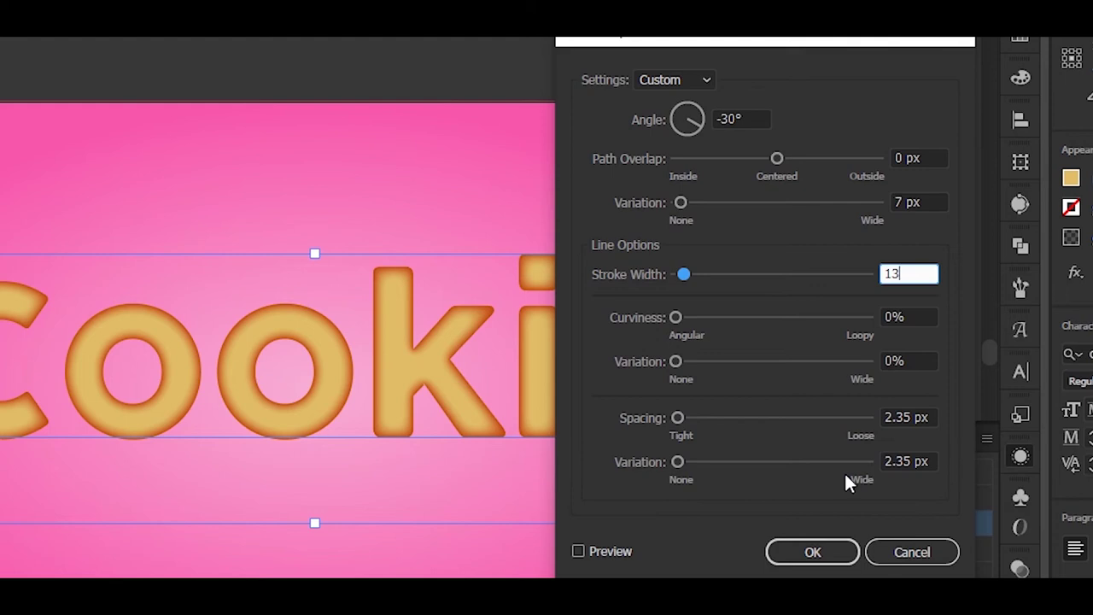
pyautogui.click(822, 552)
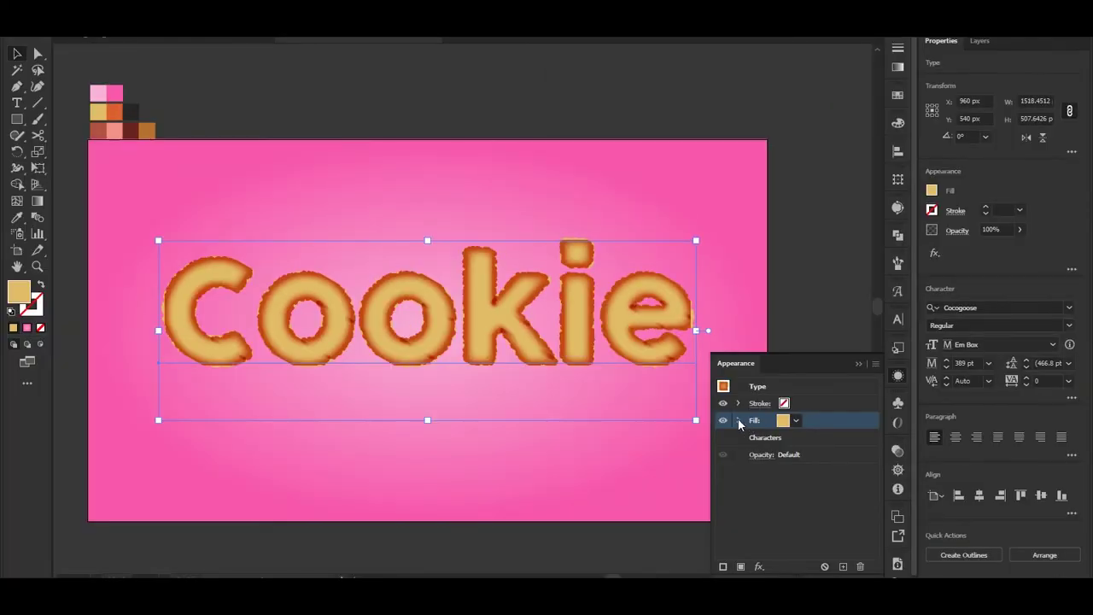
# - Reorder the fill's effects so Inner Glow comes after Scribble, and lock the Cookie text on the artboard
pyautogui.click(780, 522)
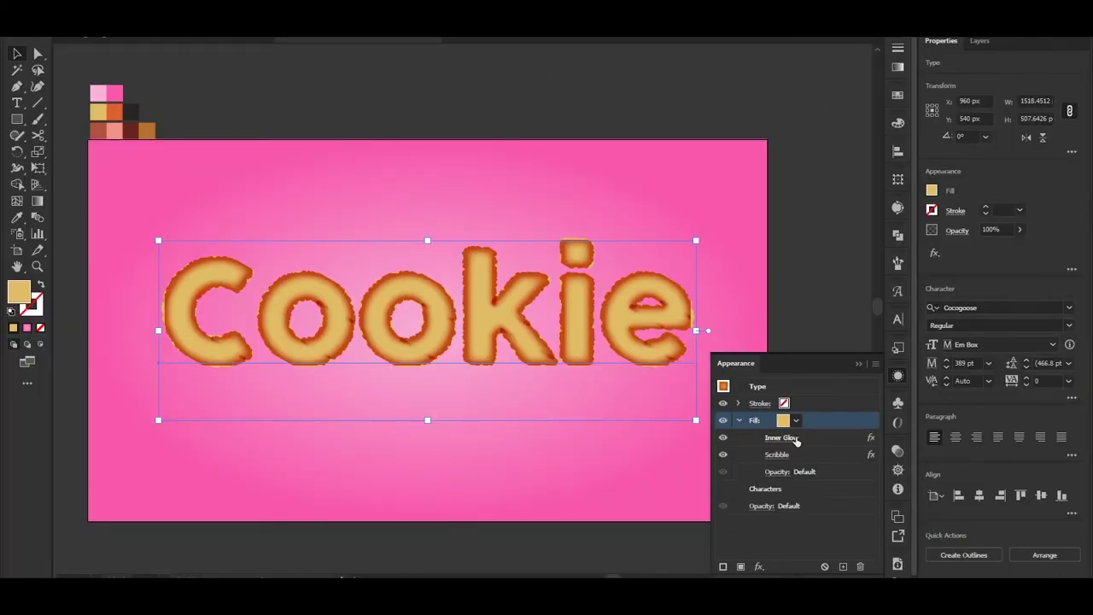
pyautogui.moveTo(833, 441); pyautogui.dragTo(833, 466)
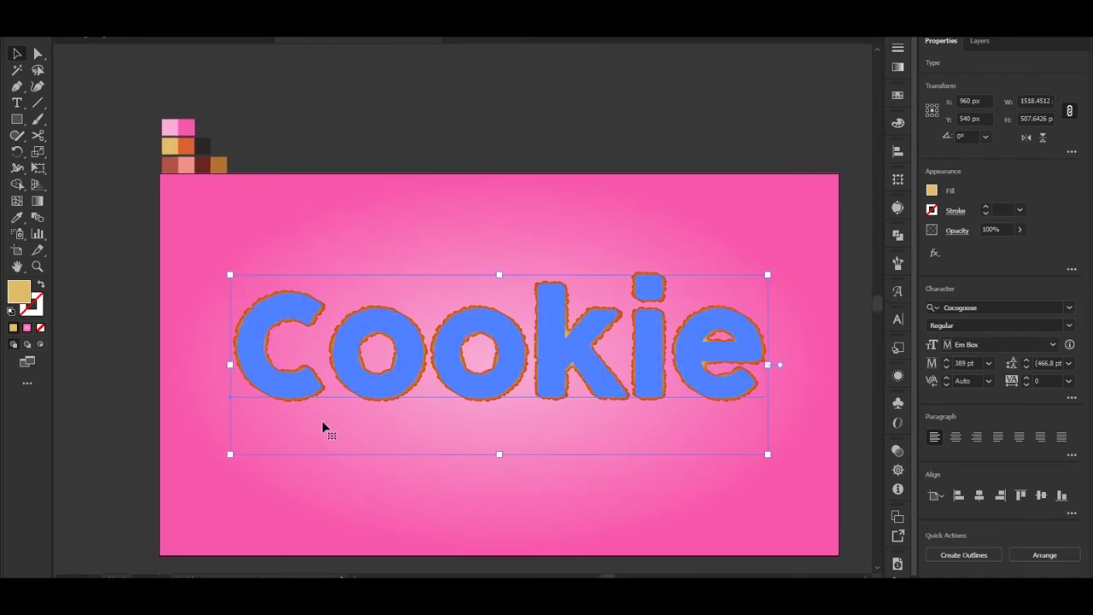
pyautogui.hotkey('ctrl', 'z')
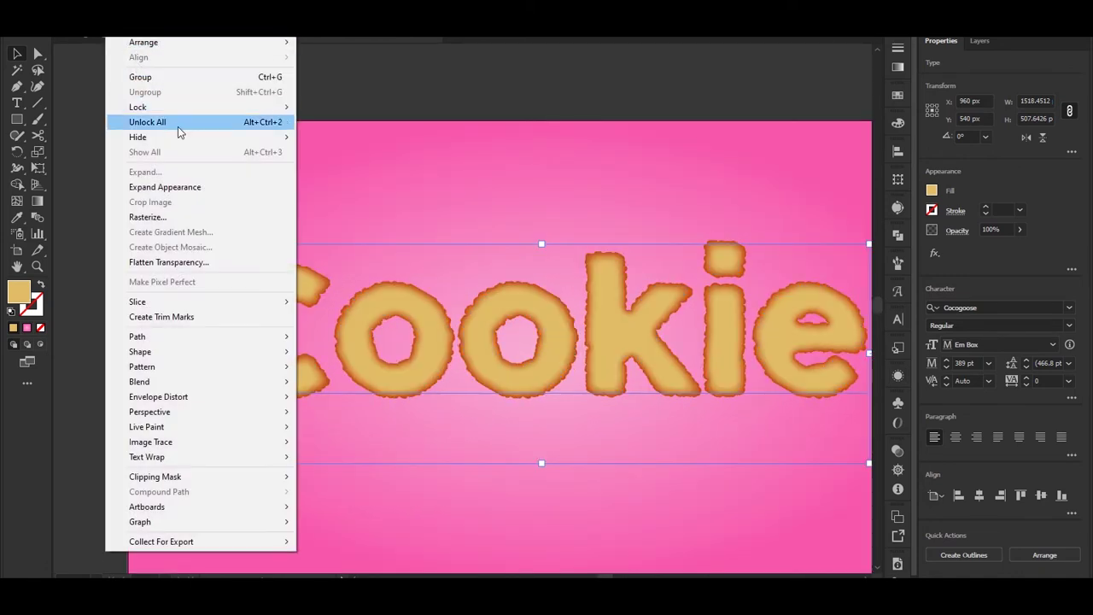
pyautogui.moveTo(209, 108)
pyautogui.click(314, 108)
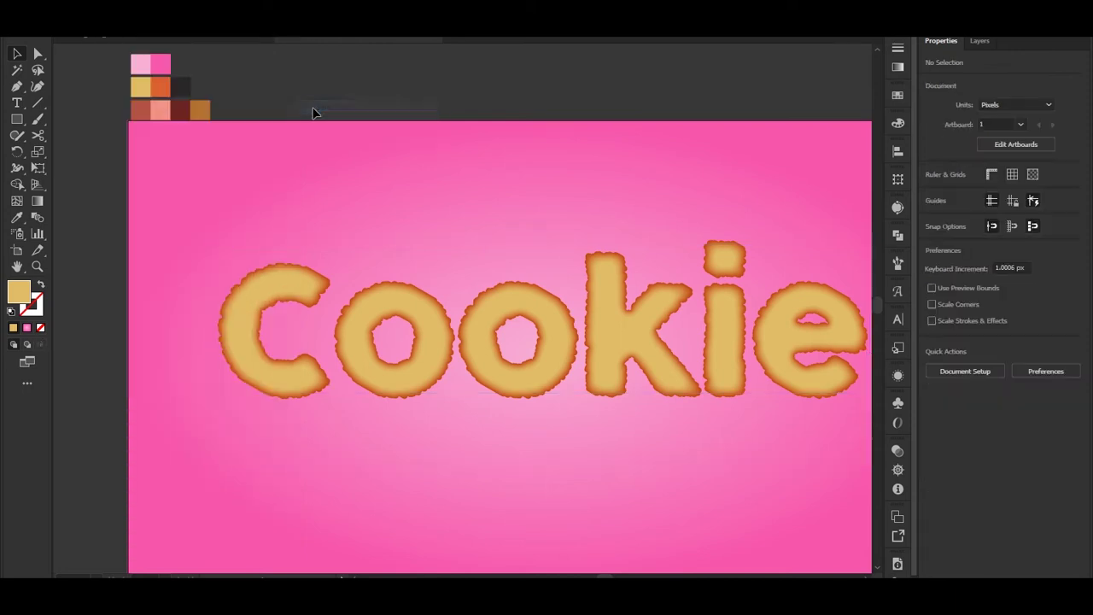
# - Draw a circle about 27 px in diameter with the Ellipse tool on the upper arm of the letter C
pyautogui.scroll(2, 317, 337)
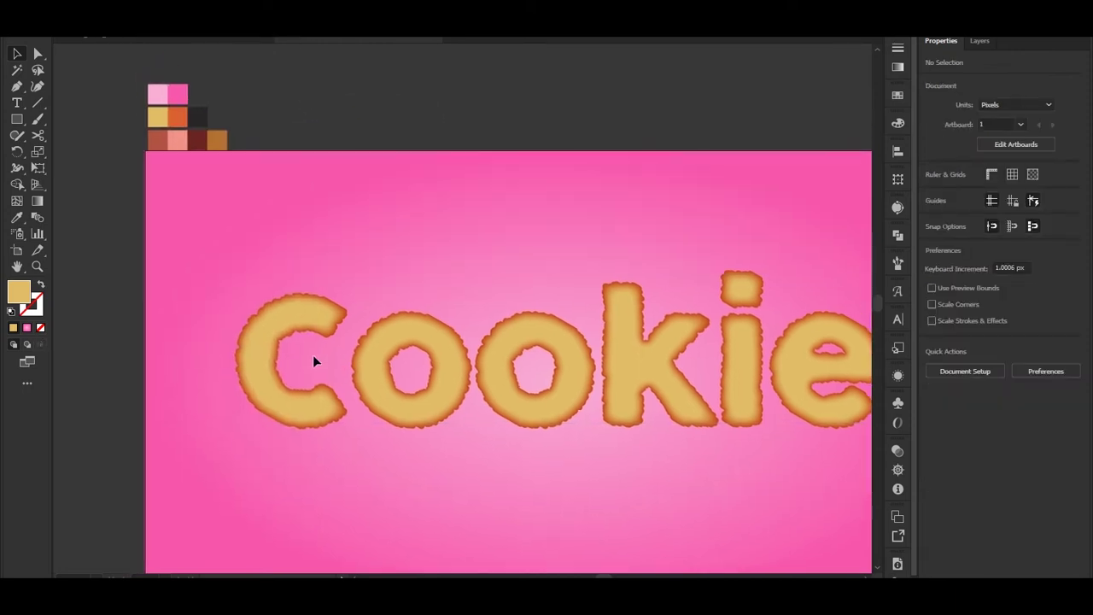
pyautogui.scroll(3, 298, 352)
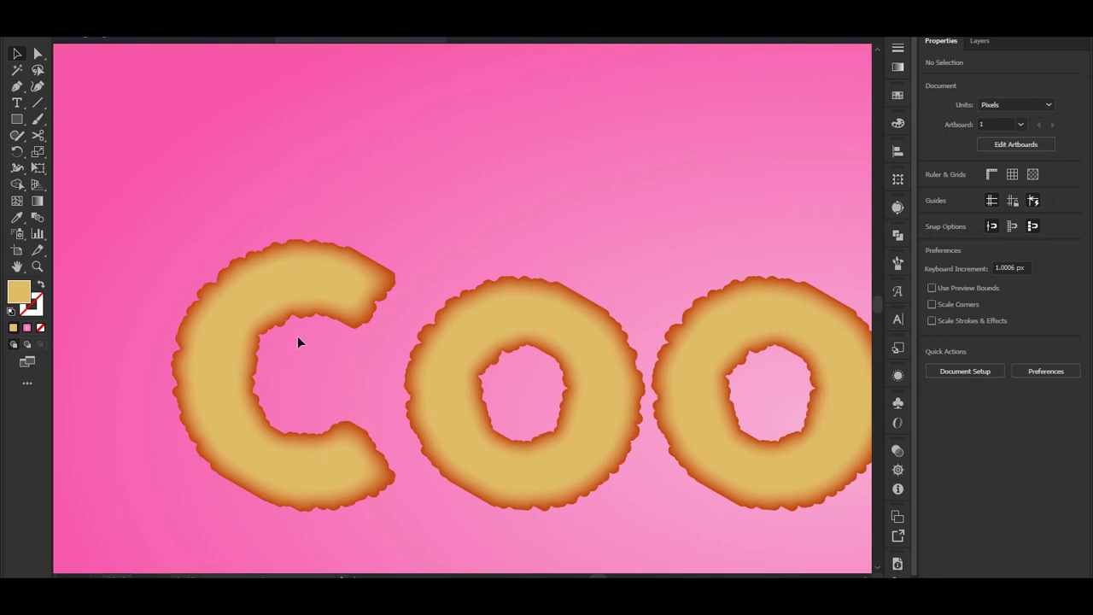
pyautogui.click(18, 123)
pyautogui.click(68, 151)
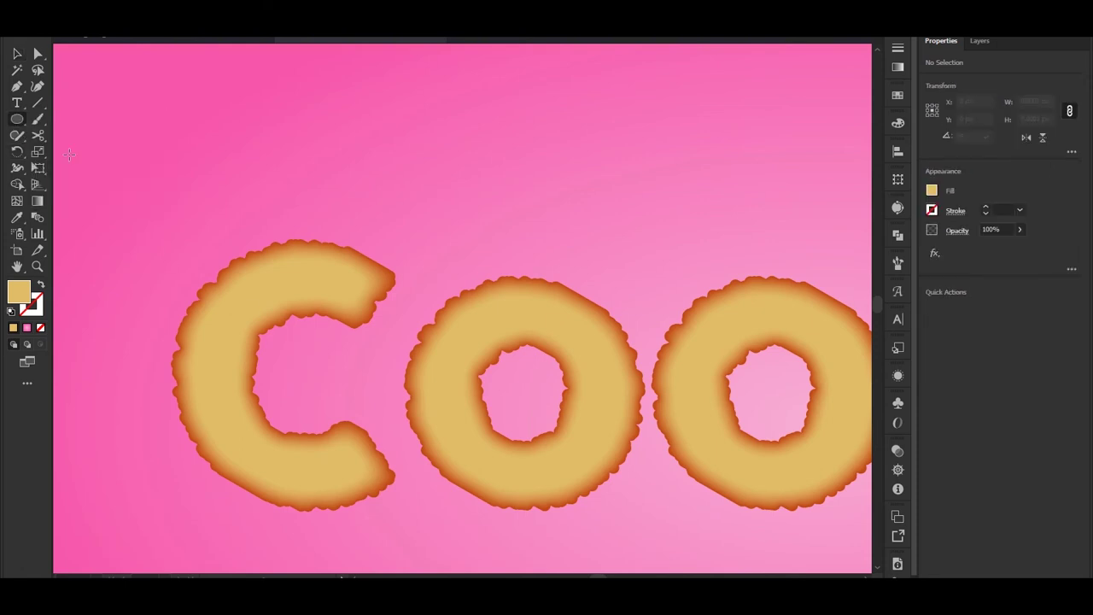
pyautogui.moveTo(319, 266); pyautogui.dragTo(344, 291)
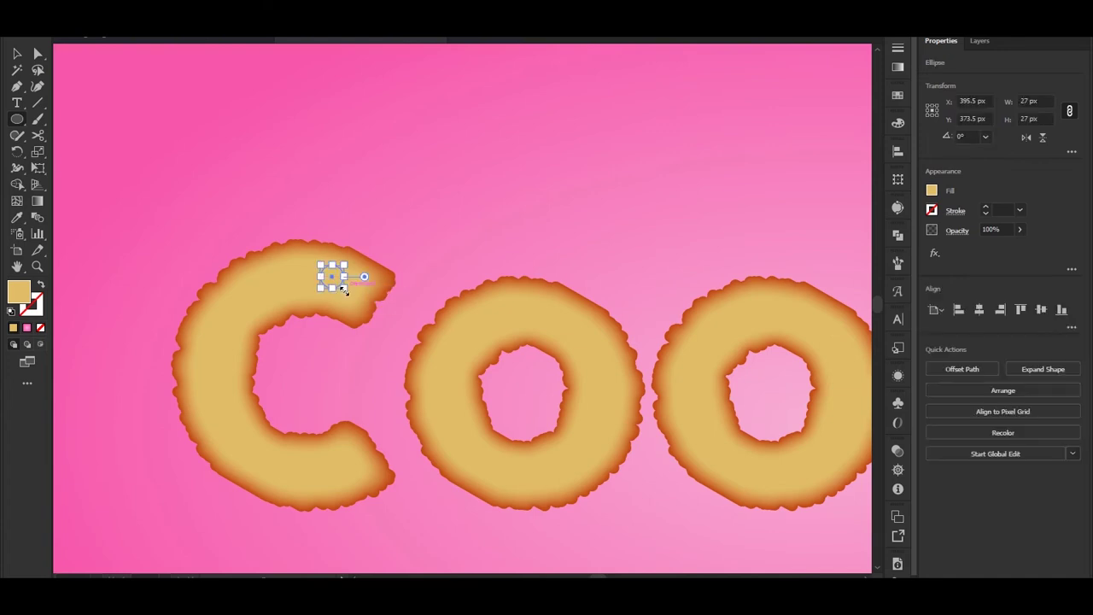
# - Fill the small circle with the reddish-brown swatch from the palette's third row and deselect it
pyautogui.scroll(-4, 344, 290)
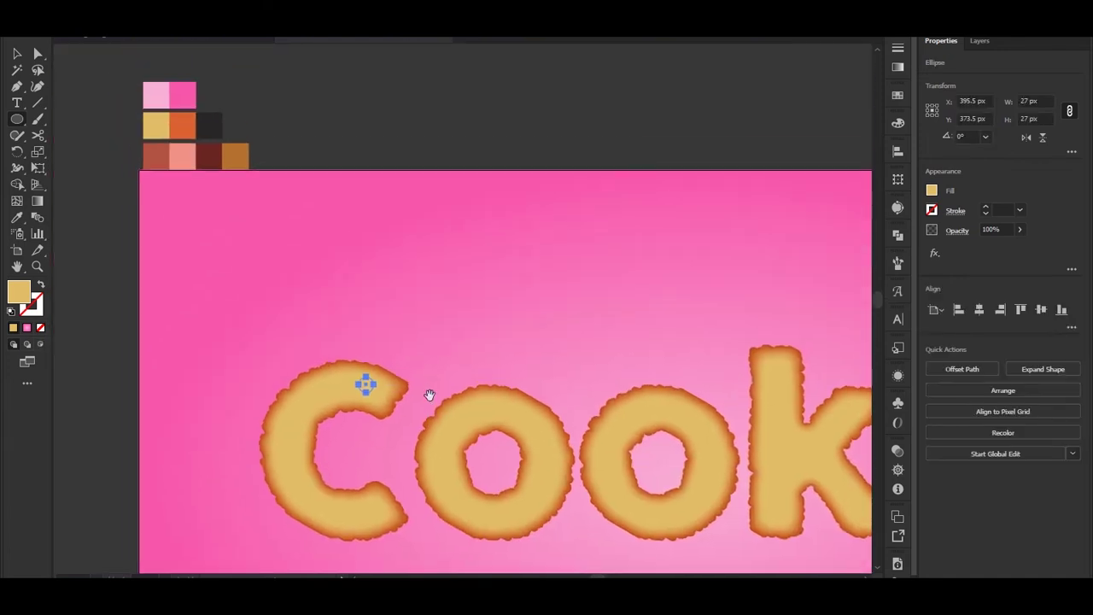
pyautogui.press('i')
pyautogui.click(159, 154)
pyautogui.press('v')
pyautogui.click(321, 316)
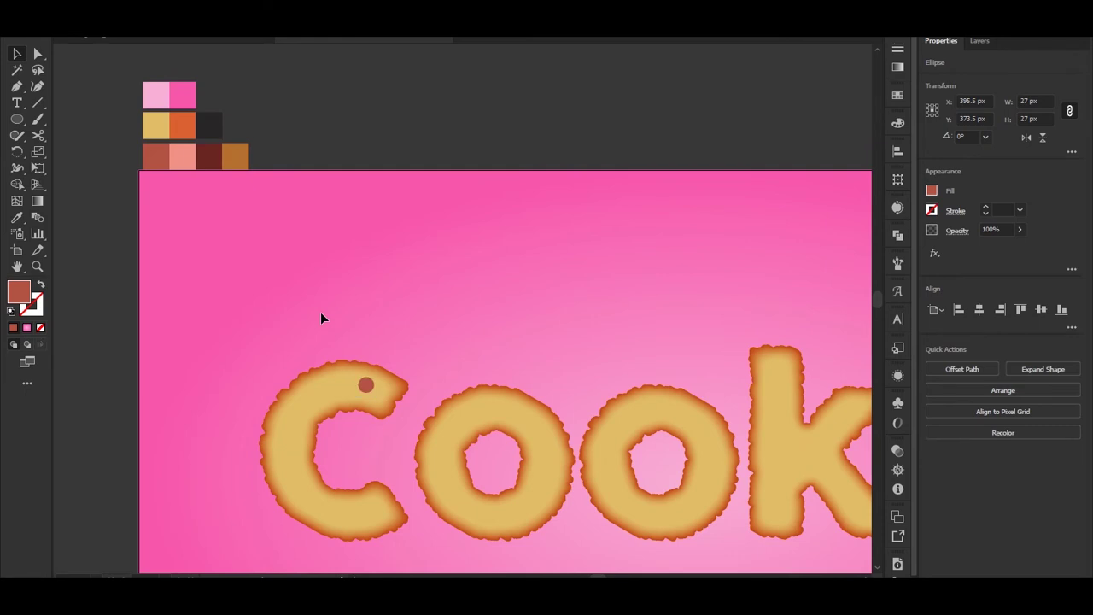
# - Reshape the circle's anchor points into an egg shape about 31 px wide and 33 px high
pyautogui.scroll(-1, 373, 353)
pyautogui.hscroll(1, 373, 353)
pyautogui.scroll(3, 339, 358)
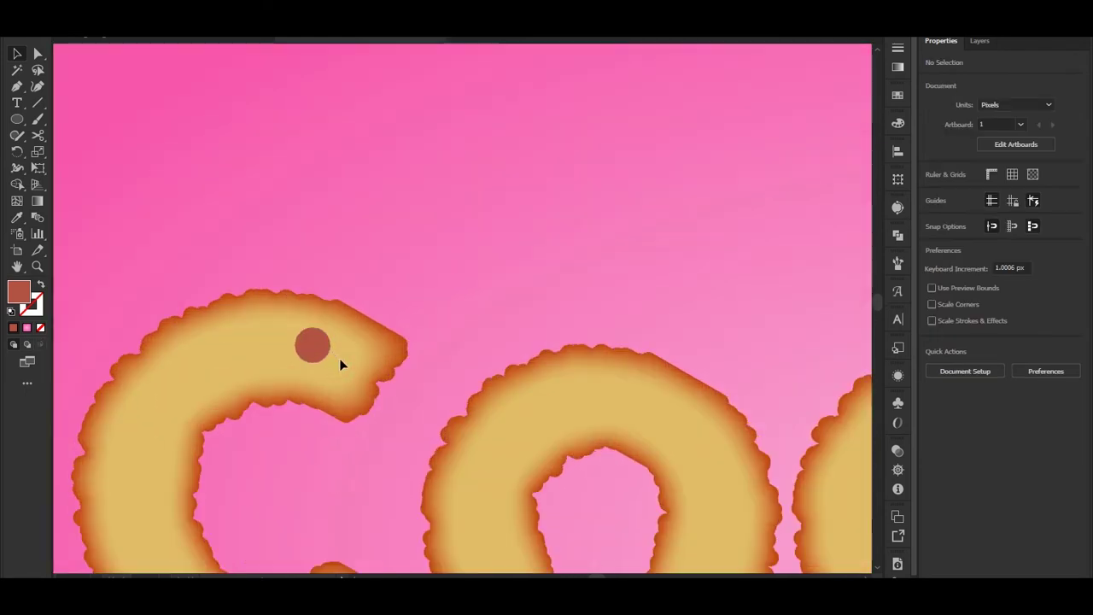
pyautogui.scroll(1, 333, 386)
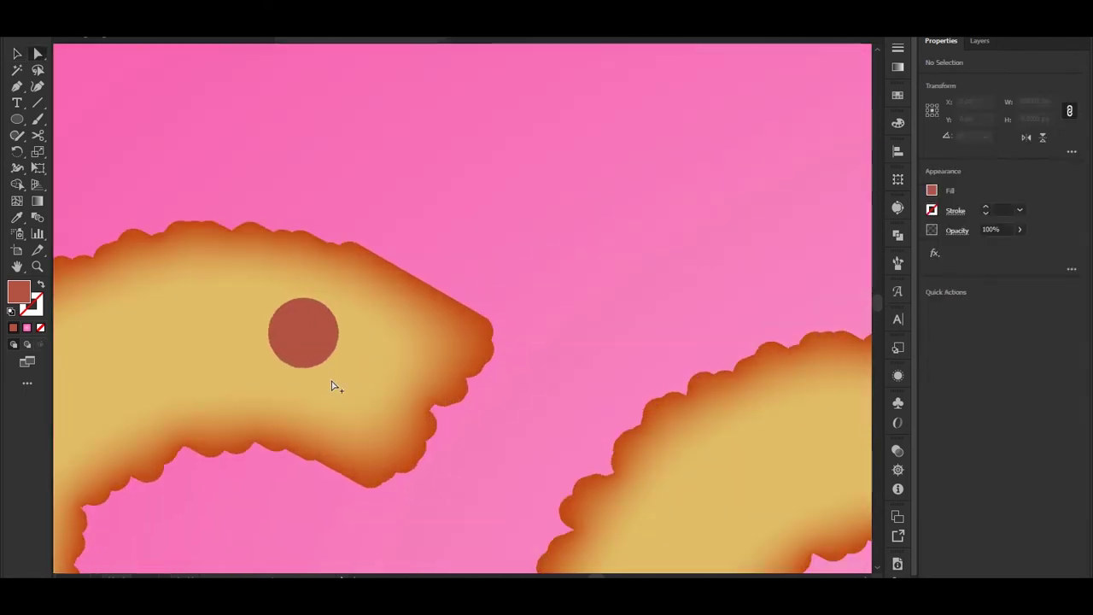
pyautogui.click(310, 317)
pyautogui.moveTo(304, 298); pyautogui.dragTo(305, 287)
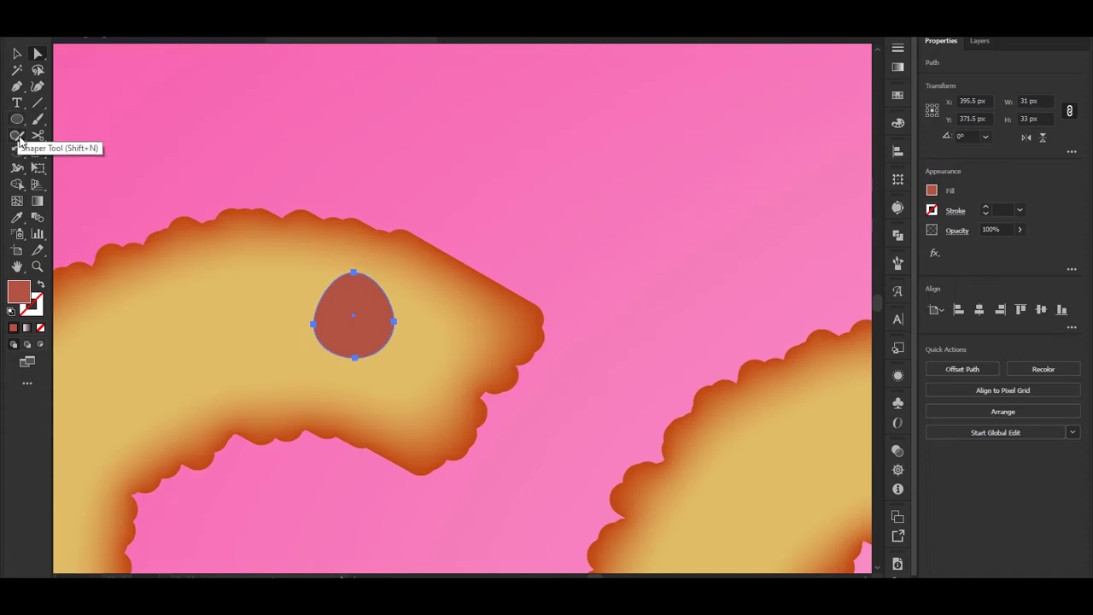
# - Draw a closed crescent about 30 by 42 px with the Pencil tool over the right side of the egg shape
pyautogui.moveTo(19, 140); pyautogui.dragTo(74, 151)
pyautogui.hotkey('ctrl', 'shift', 'a')
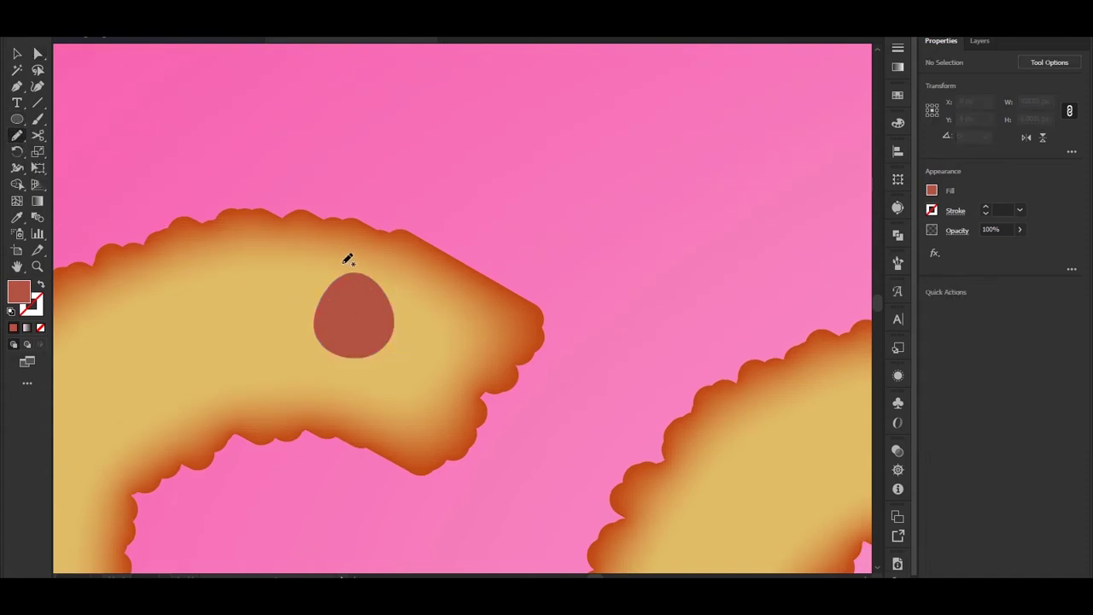
pyautogui.moveTo(377, 306)
pyautogui.mouseDown()
pyautogui.moveTo(362, 335)
pyautogui.moveTo(335, 346)
pyautogui.moveTo(345, 362)
pyautogui.moveTo(386, 362)
pyautogui.moveTo(408, 325)
pyautogui.moveTo(395, 273)
pyautogui.moveTo(347, 256)
pyautogui.mouseUp()
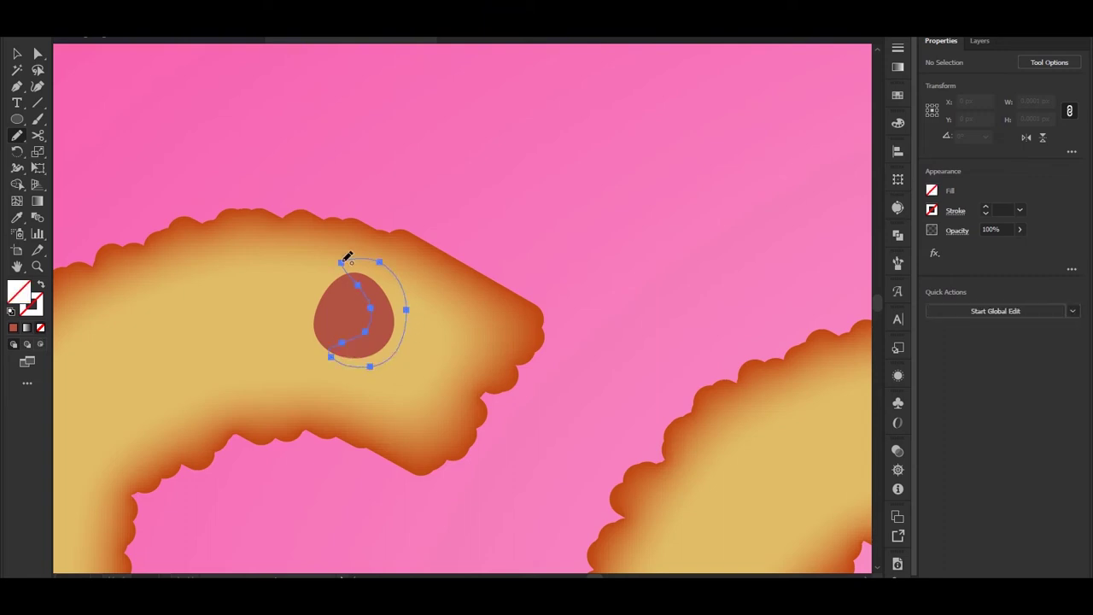
# - Fill the crescent with the dark maroon palette swatch
pyautogui.press('v')
pyautogui.scroll(-1, 240, 134)
pyautogui.moveTo(326, 247); pyautogui.dragTo(476, 426)
pyautogui.moveTo(378, 281); pyautogui.dragTo(450, 374)
pyautogui.scroll(-1, 395, 330)
pyautogui.scroll(-1, 451, 376)
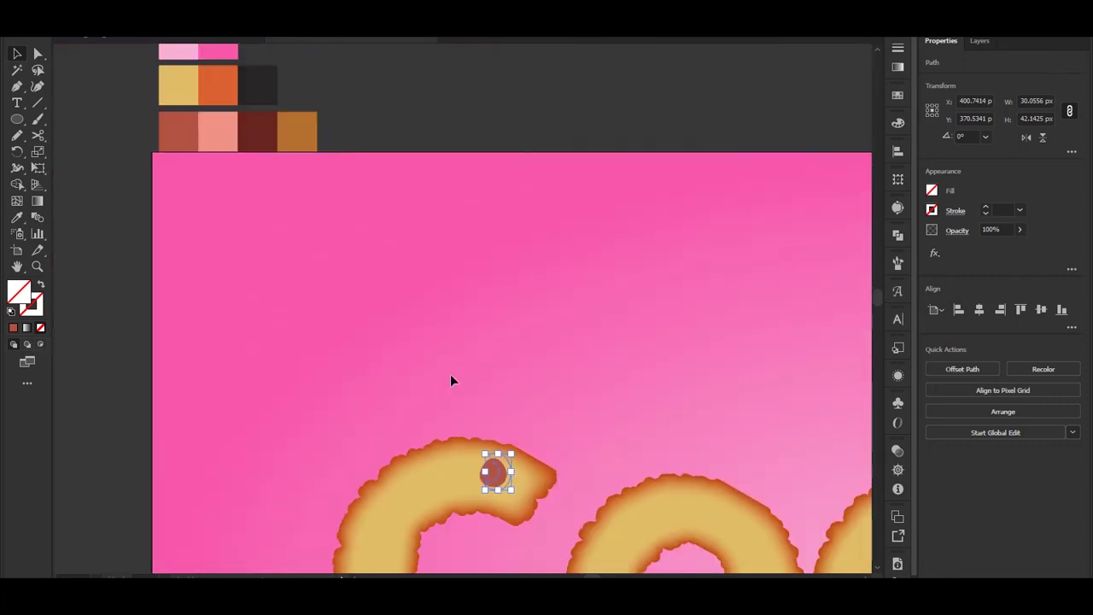
pyautogui.press('i')
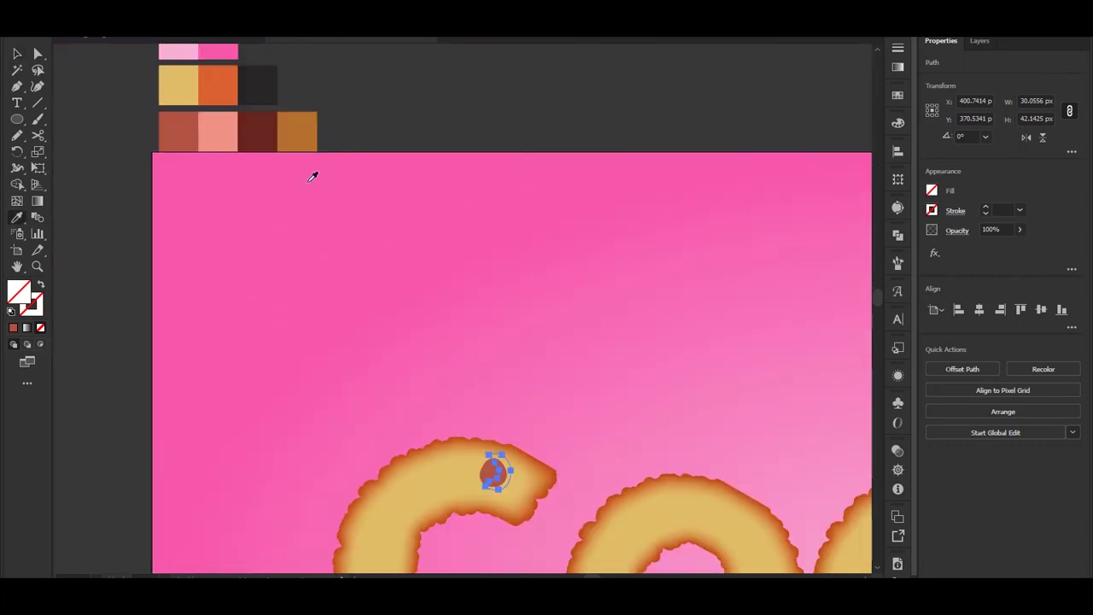
pyautogui.click(261, 128)
# - Shift the maroon crescent slightly right and down over the egg shape, and rotate it about 5.4°
pyautogui.moveTo(439, 358); pyautogui.dragTo(390, 302)
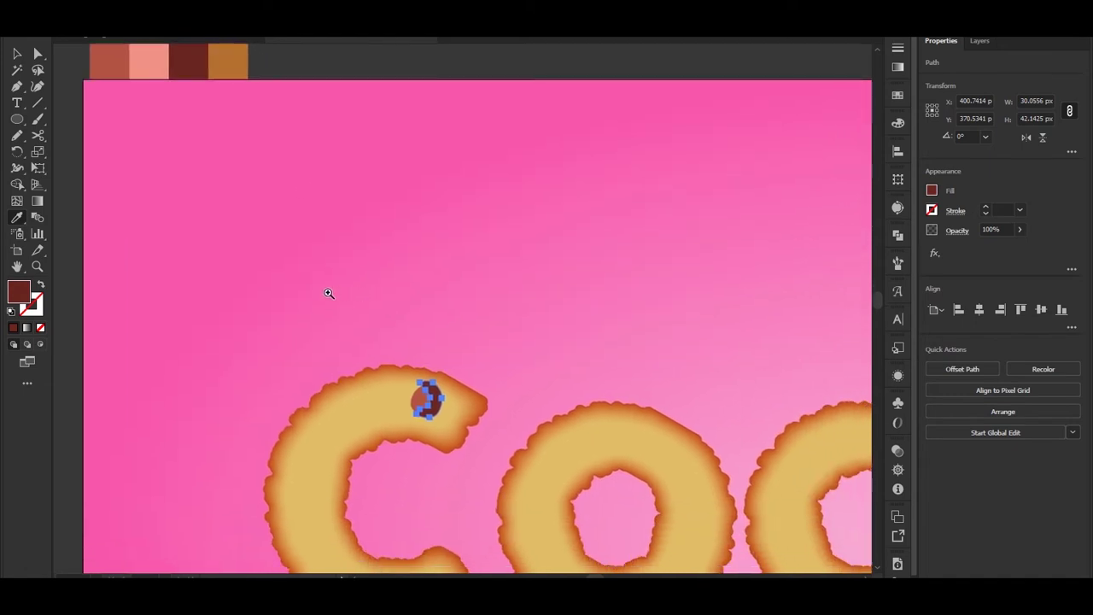
pyautogui.moveTo(511, 439); pyautogui.dragTo(511, 439)
pyautogui.scroll(1, 454, 398)
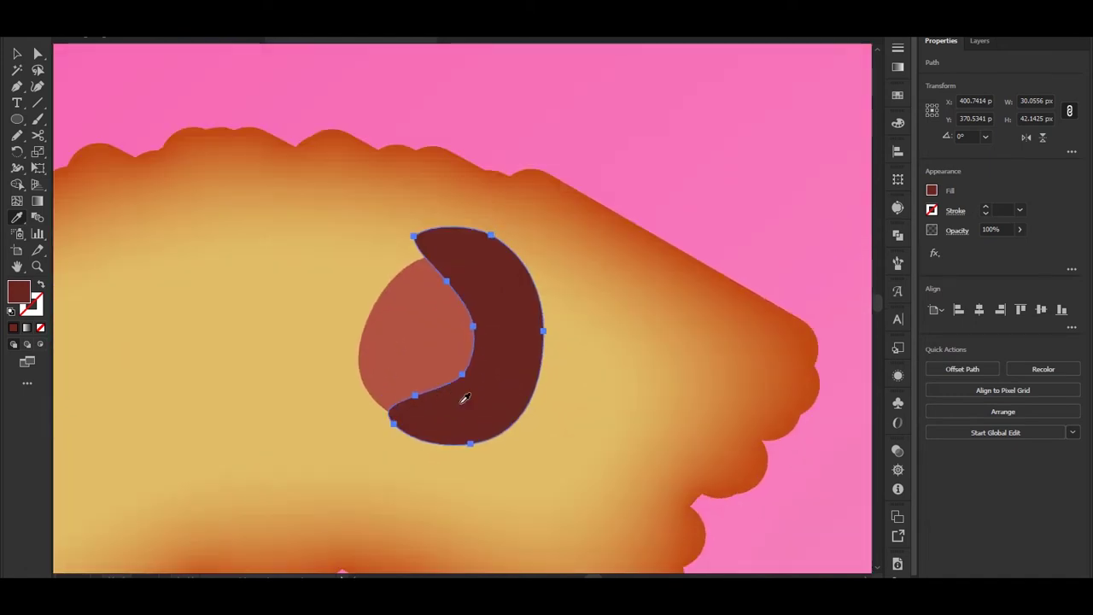
pyautogui.press('a')
pyautogui.moveTo(470, 444); pyautogui.dragTo(492, 458)
pyautogui.press('v')
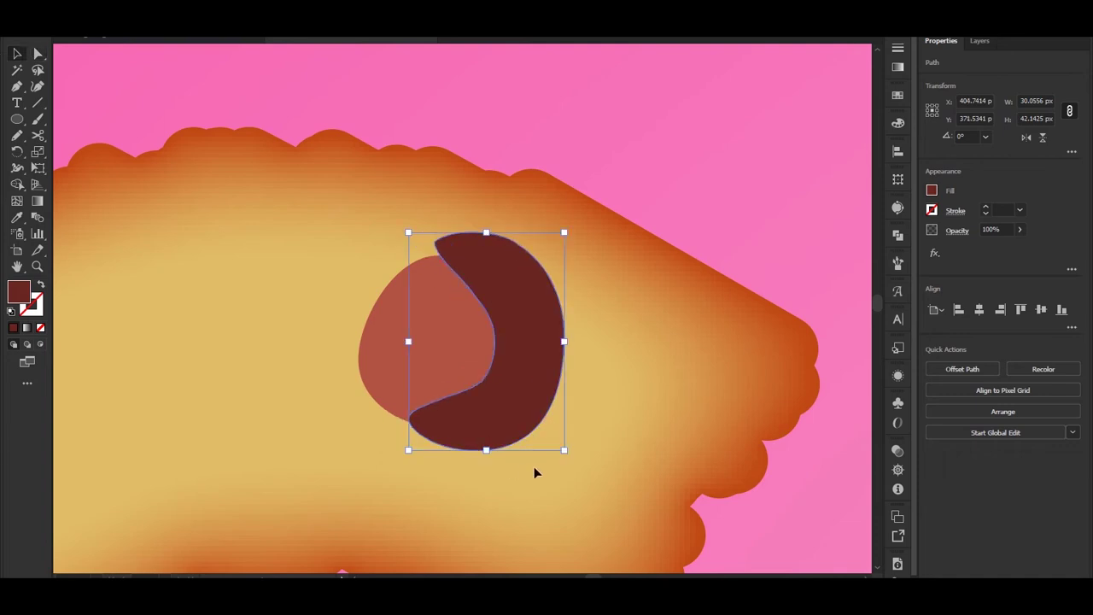
pyautogui.moveTo(561, 450); pyautogui.dragTo(584, 444)
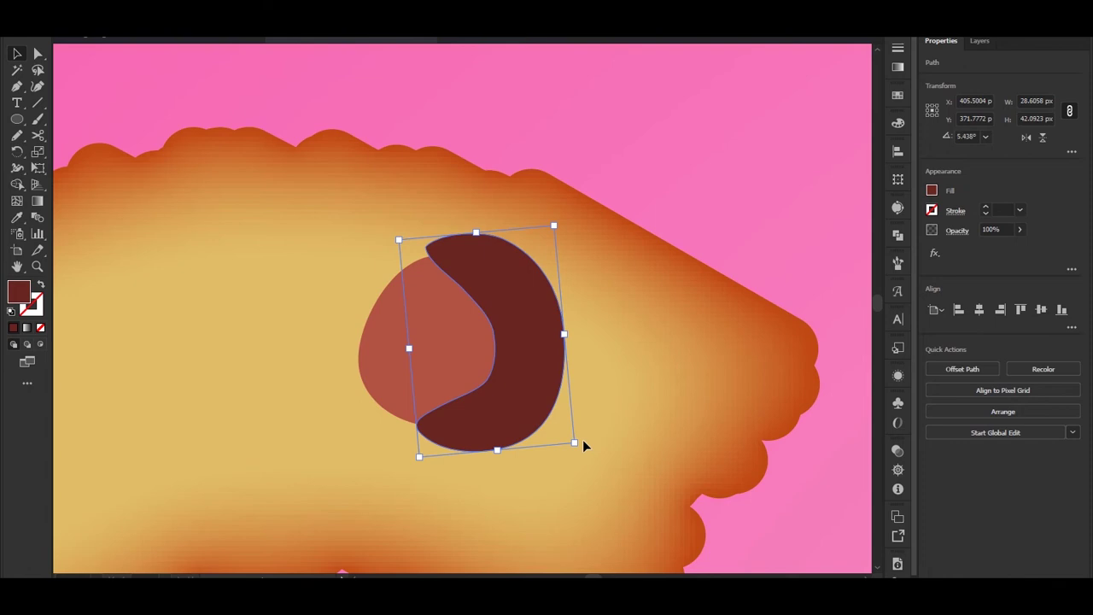
# - Trim away the part of the maroon crescent outside the egg shape with the Shape Builder tool, and deselect the shapes
pyautogui.keyDown('shift'); pyautogui.click(463, 360); pyautogui.keyUp('shift')
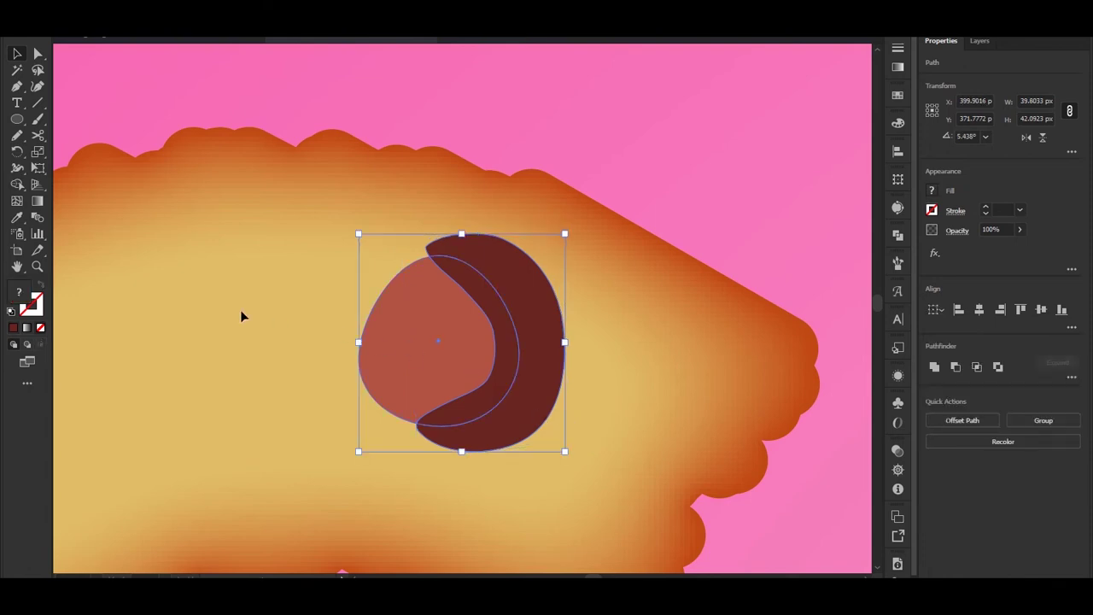
pyautogui.click(17, 184)
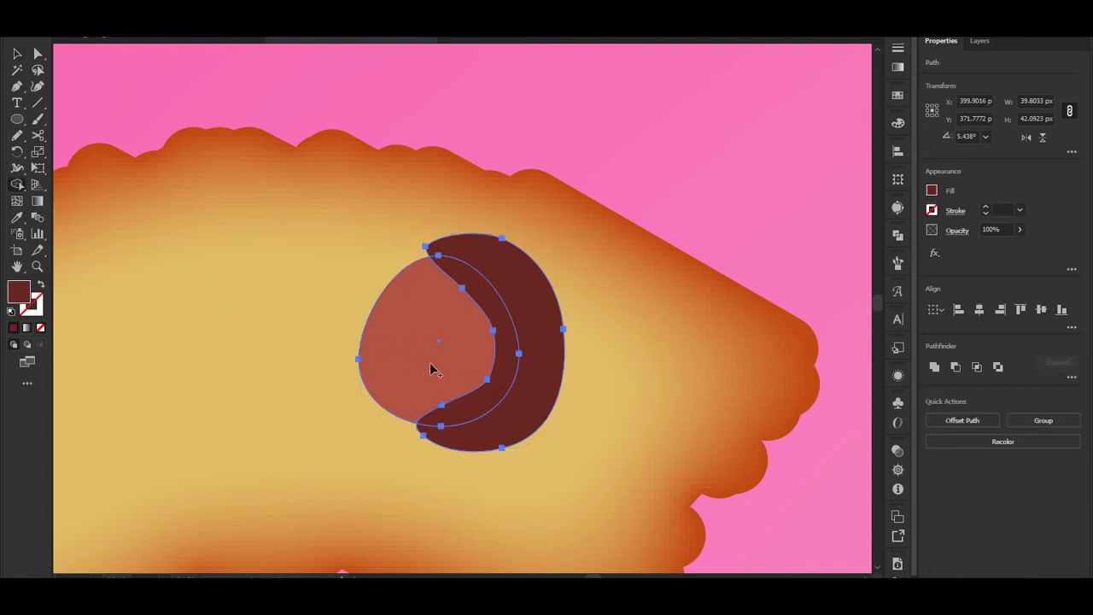
pyautogui.keyDown('alt'); pyautogui.click(545, 372); pyautogui.keyUp('alt')
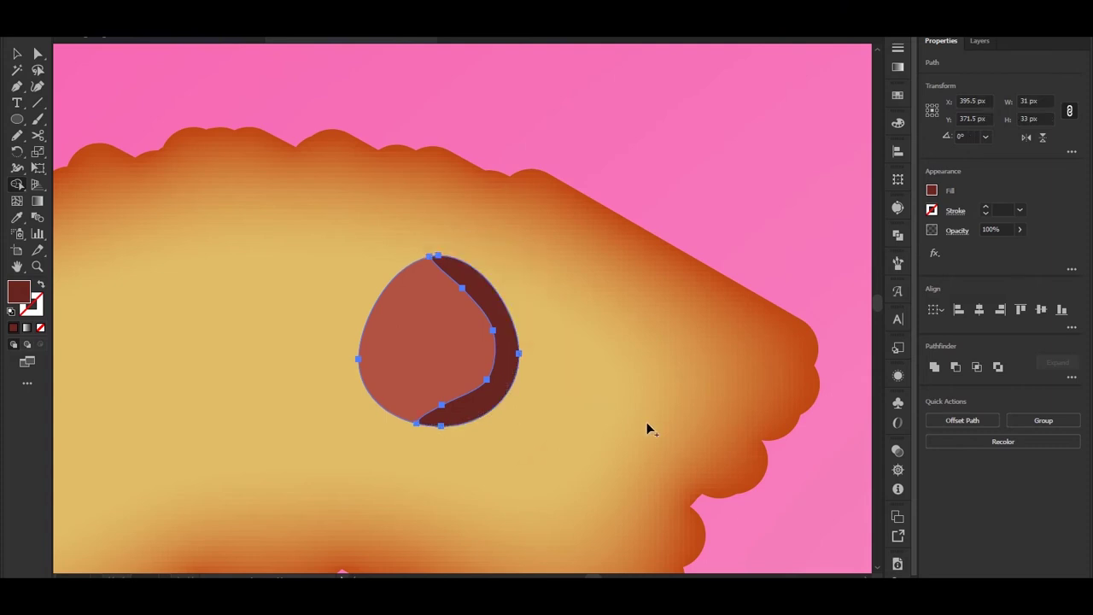
pyautogui.press('v')
pyautogui.click(636, 405)
# - Draw a small closed curved highlight about 10 by 16 px with the Pencil tool on the egg shape's left side
pyautogui.scroll(-1, 637, 404)
pyautogui.scroll(2, 547, 391)
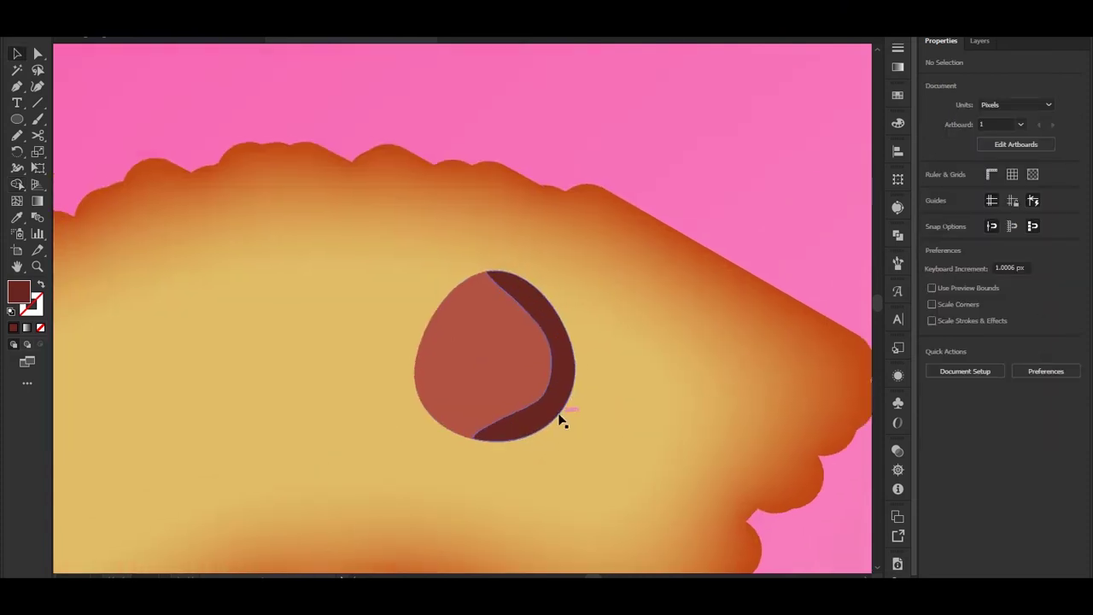
pyautogui.press('n')
pyautogui.moveTo(471, 310)
pyautogui.mouseDown()
pyautogui.moveTo(469, 374)
pyautogui.moveTo(484, 389)
pyautogui.moveTo(459, 399)
pyautogui.moveTo(432, 358)
pyautogui.moveTo(469, 312)
pyautogui.mouseUp()
# - Fill the highlight shape with the light salmon palette swatch
pyautogui.scroll(-3, 567, 337)
pyautogui.scroll(-1, 567, 337)
pyautogui.press('i')
pyautogui.moveTo(355, 201); pyautogui.dragTo(471, 427)
pyautogui.click(265, 142)
pyautogui.moveTo(564, 571); pyautogui.dragTo(251, 263)
pyautogui.moveTo(332, 359); pyautogui.dragTo(476, 408)
pyautogui.press('v')
# - Reshape the salmon highlight by moving its upper tip up and outward and pulling its inner edge towards the egg shape's outline
pyautogui.scroll(1, 469, 399)
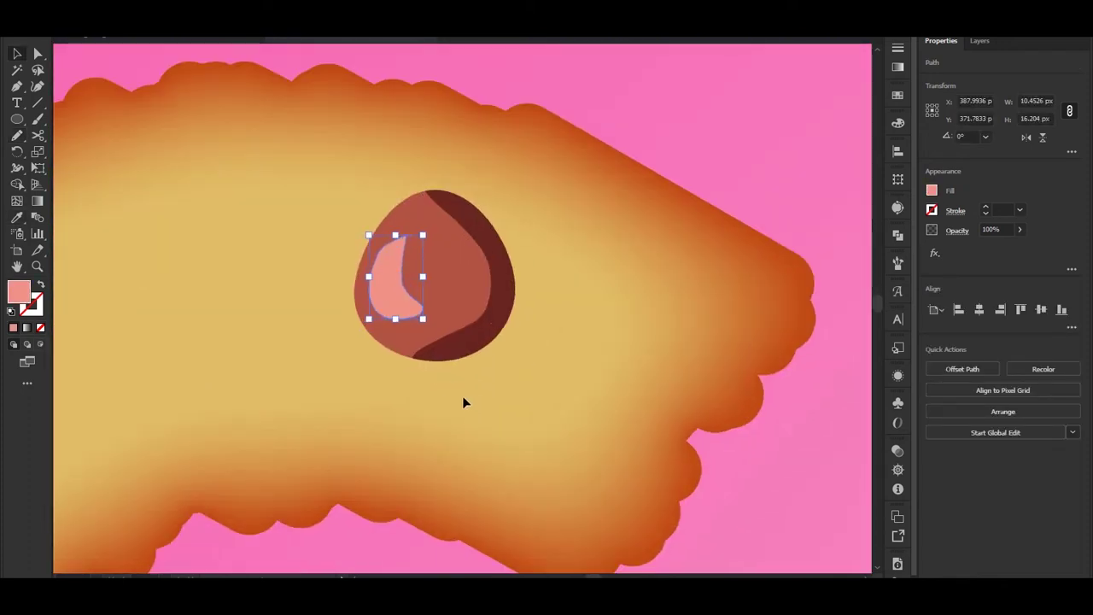
pyautogui.press('a')
pyautogui.scroll(1, 378, 344)
pyautogui.click(415, 199)
pyautogui.scroll(2, 413, 211)
pyautogui.moveTo(384, 208); pyautogui.dragTo(388, 198)
pyautogui.moveTo(344, 237); pyautogui.dragTo(335, 234)
pyautogui.hotkey('ctrl', 'z')
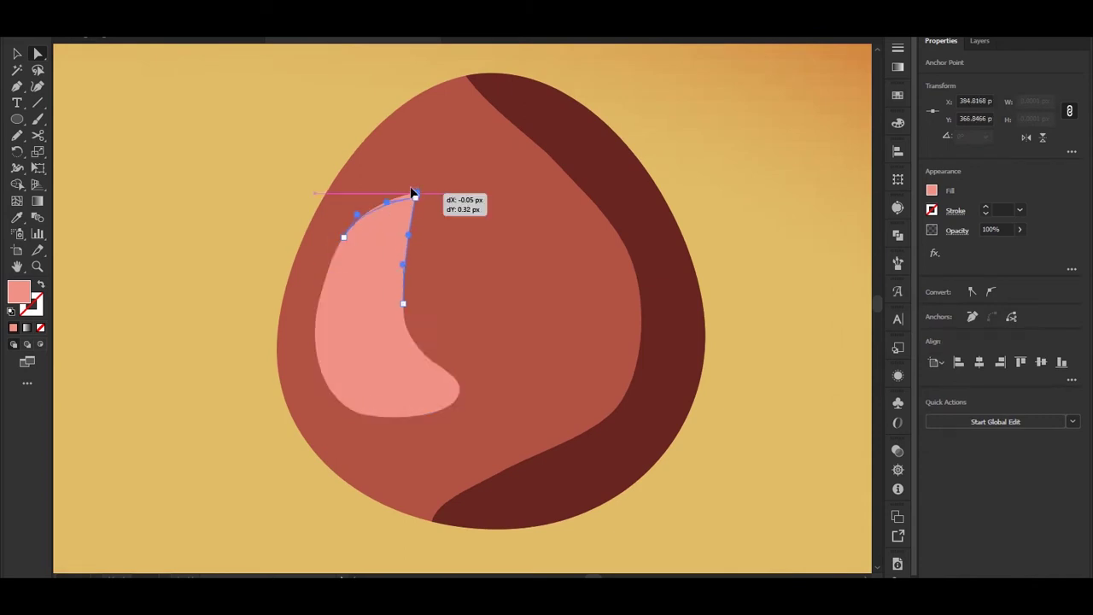
pyautogui.moveTo(413, 194); pyautogui.dragTo(401, 184)
pyautogui.moveTo(390, 280); pyautogui.dragTo(389, 281)
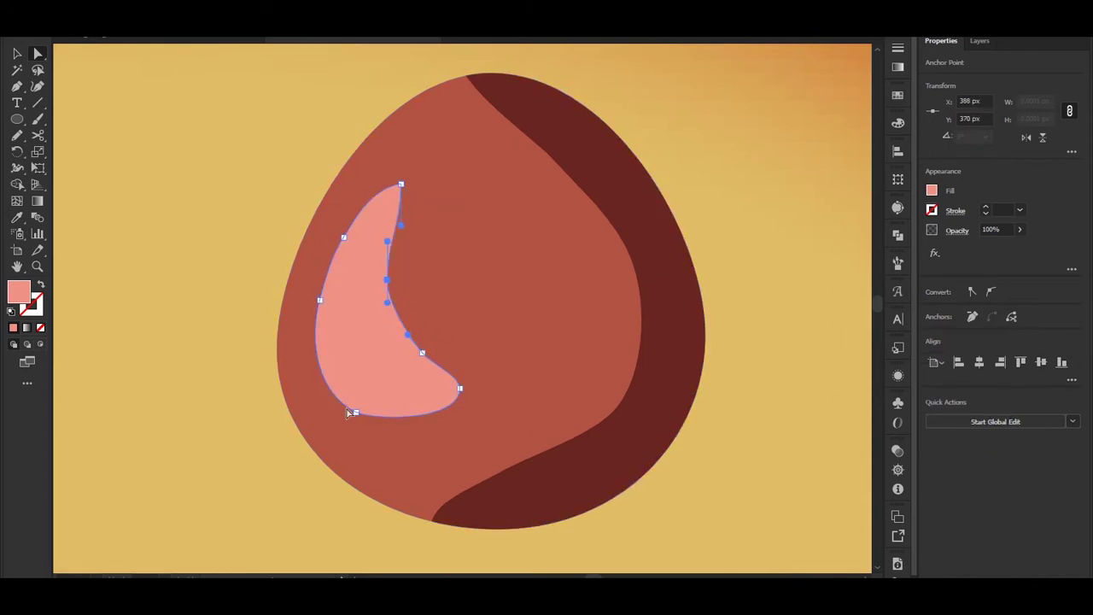
pyautogui.click(241, 449)
pyautogui.scroll(-2, 240, 440)
pyautogui.moveTo(242, 503); pyautogui.dragTo(356, 468)
pyautogui.scroll(-7, 488, 496)
pyautogui.scroll(5, 501, 516)
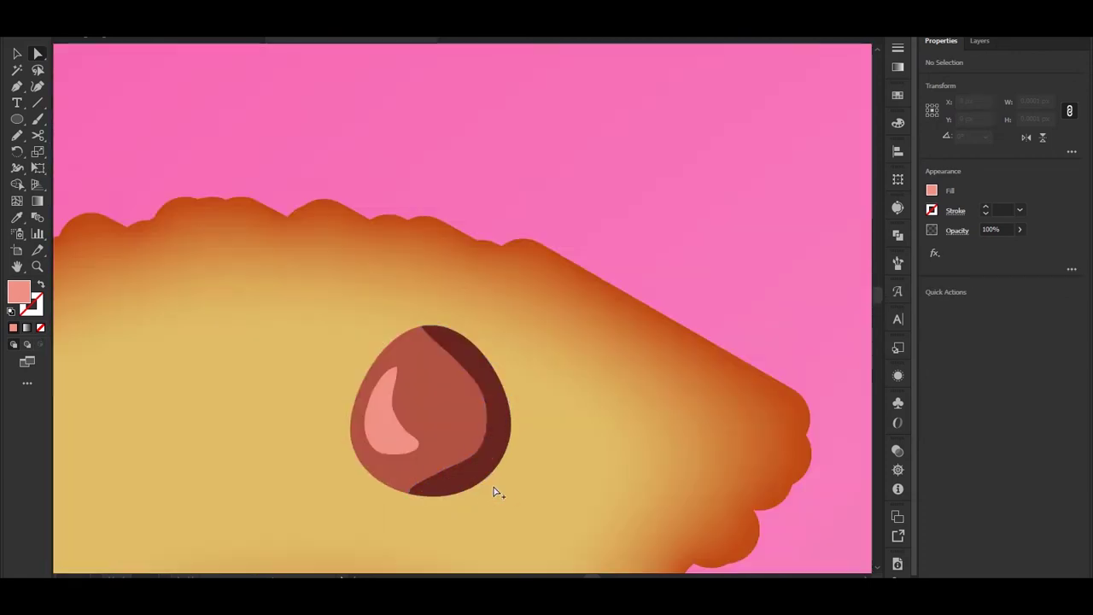
# - Adjust the anchor points on the maroon crescent's inner edge to widen the shadow, and deselect it
pyautogui.click(481, 457)
pyautogui.scroll(1, 481, 457)
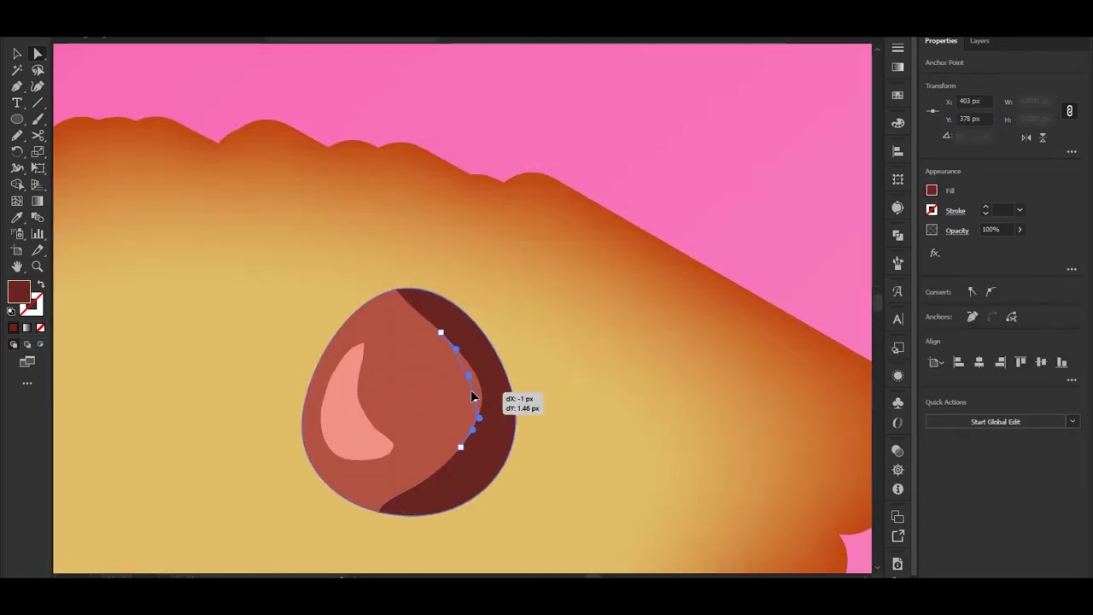
pyautogui.scroll(-5, 581, 444)
pyautogui.scroll(1, 591, 468)
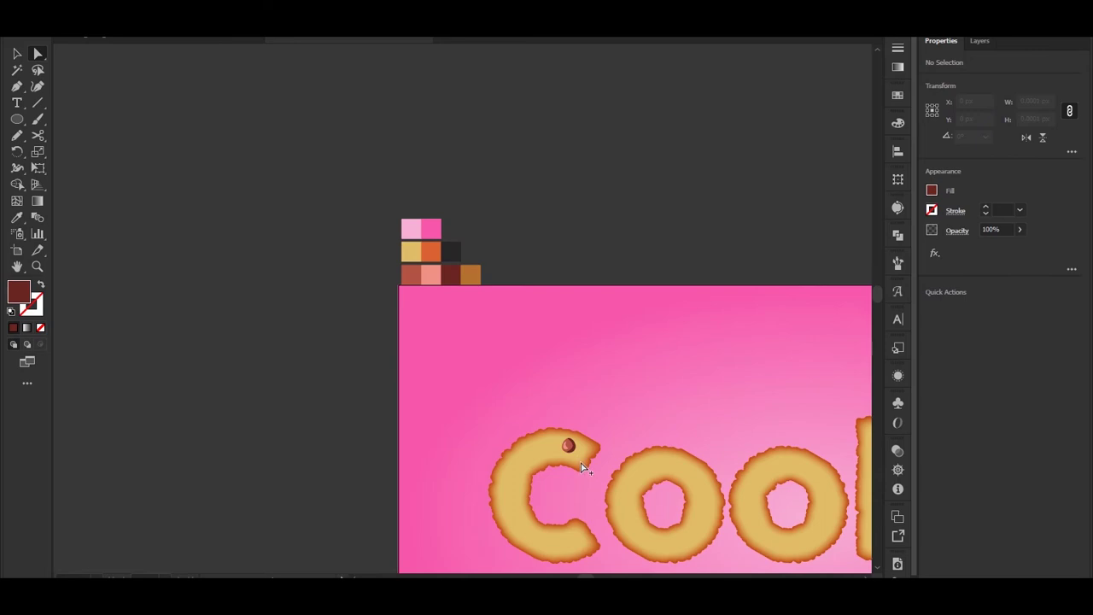
pyautogui.scroll(5, 581, 463)
pyautogui.click(481, 376)
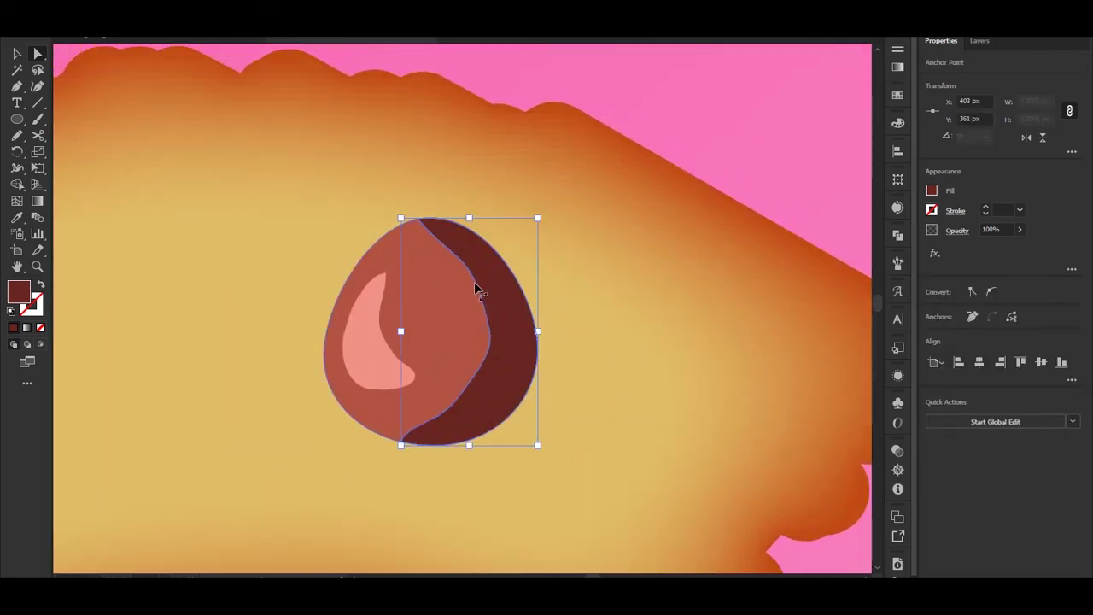
pyautogui.click(580, 359)
# - Draw a 48 px circle in the brown palette colour centred on the chip, and stack it behind the chip shapes
pyautogui.scroll(-5, 583, 368)
pyautogui.scroll(5, 589, 378)
pyautogui.moveTo(445, 303); pyautogui.dragTo(470, 338)
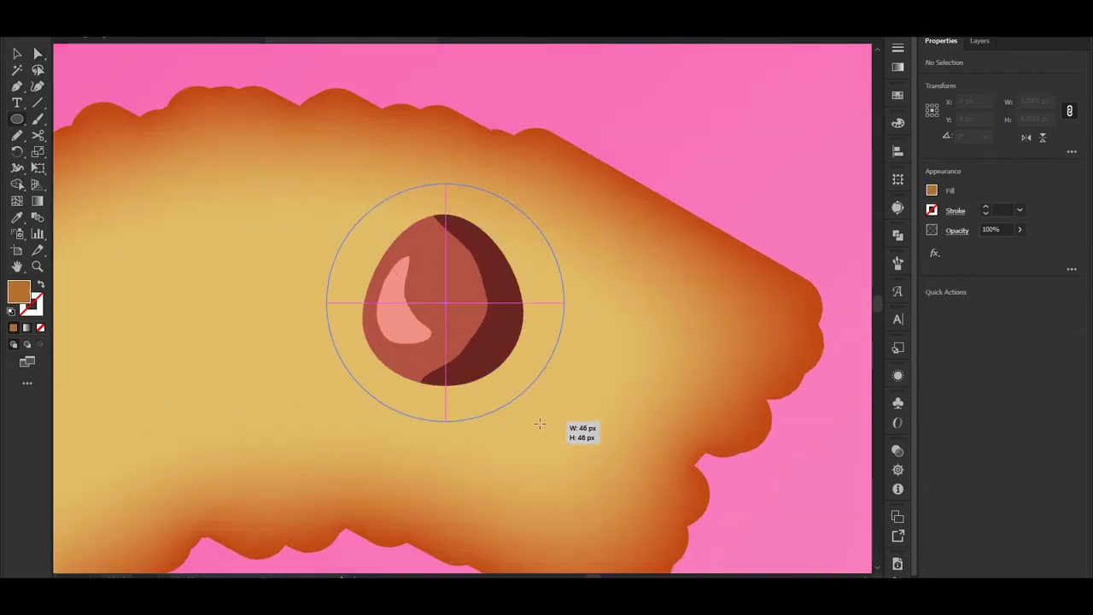
pyautogui.moveTo(539, 423); pyautogui.dragTo(541, 427)
pyautogui.scroll(-1, 541, 428)
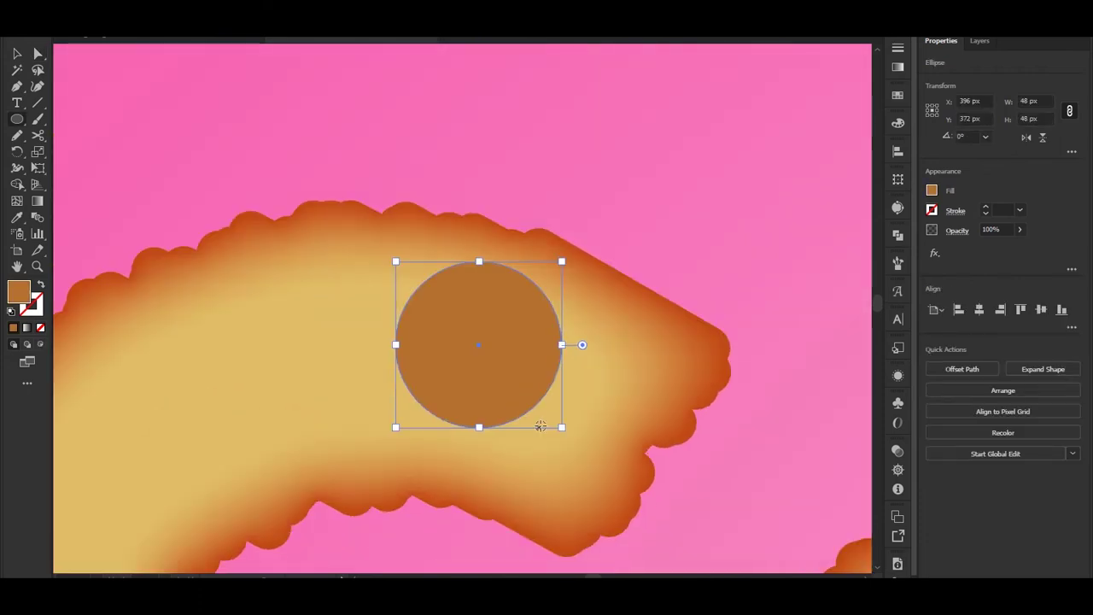
pyautogui.hotkey('ctrl', 'shift', '[')
pyautogui.hotkey('ctrl', ']')
pyautogui.hotkey('ctrl', ']')
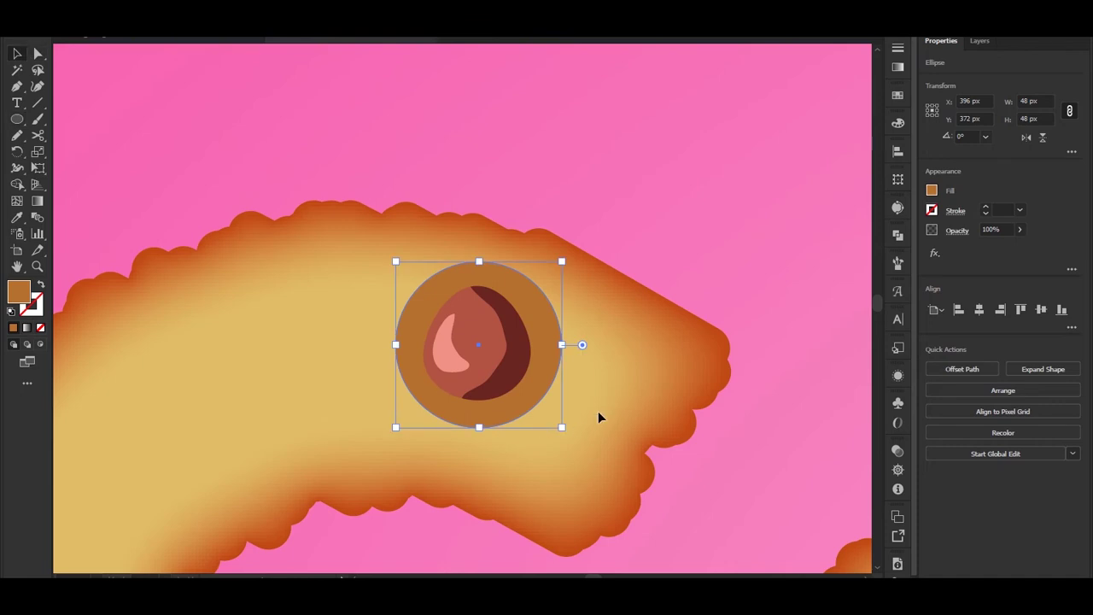
# - Rotate the brown circle to about 352.45° and pull its outline closer around the chip, offset towards the shadow side
pyautogui.scroll(1, 598, 414)
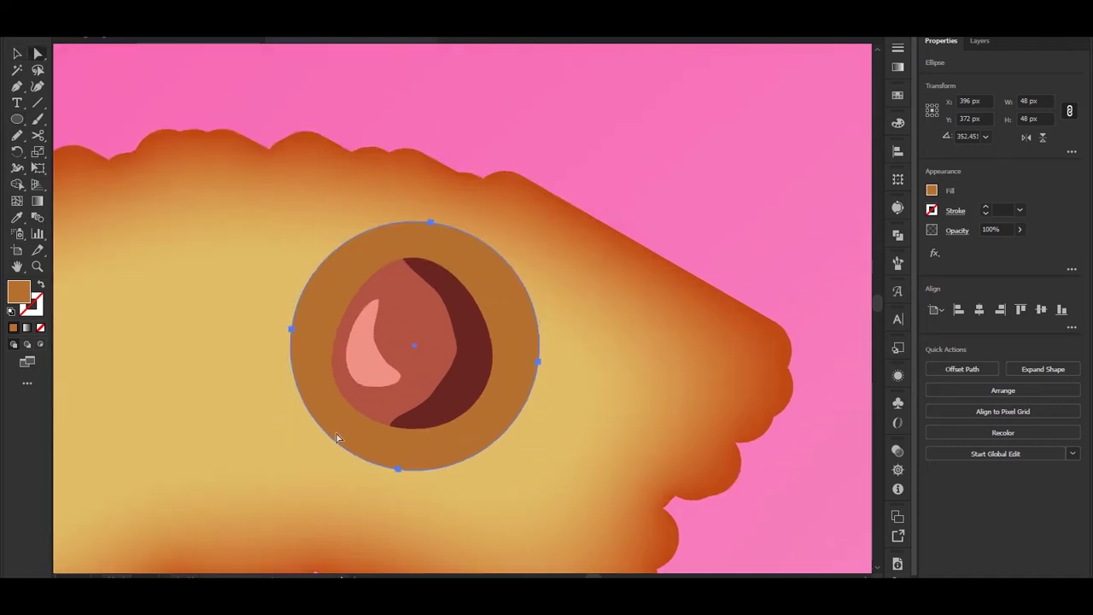
pyautogui.moveTo(340, 395); pyautogui.dragTo(341, 387)
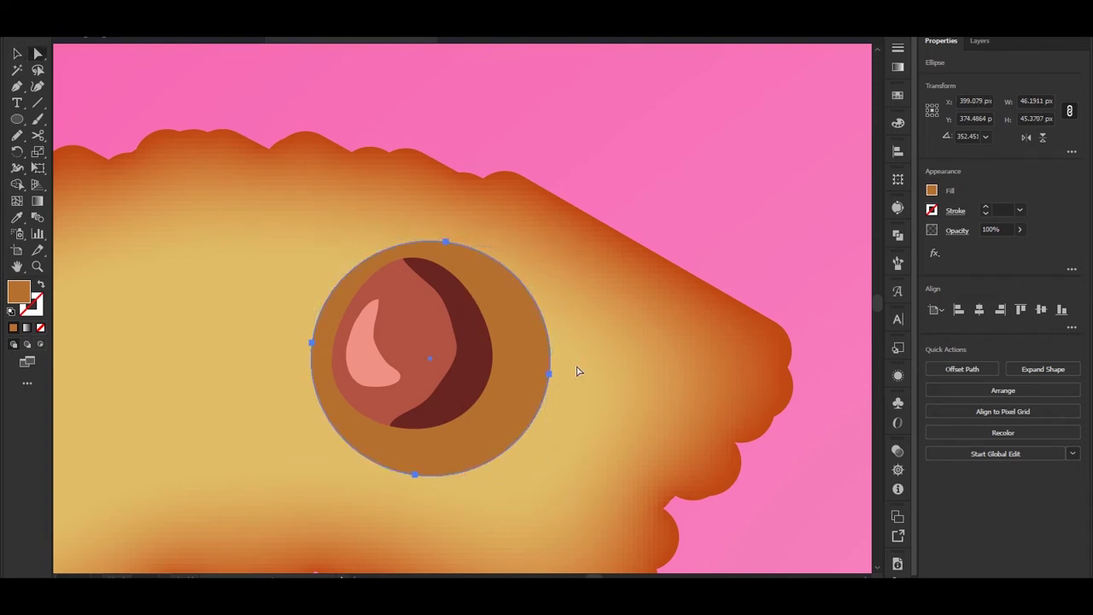
pyautogui.click(550, 375)
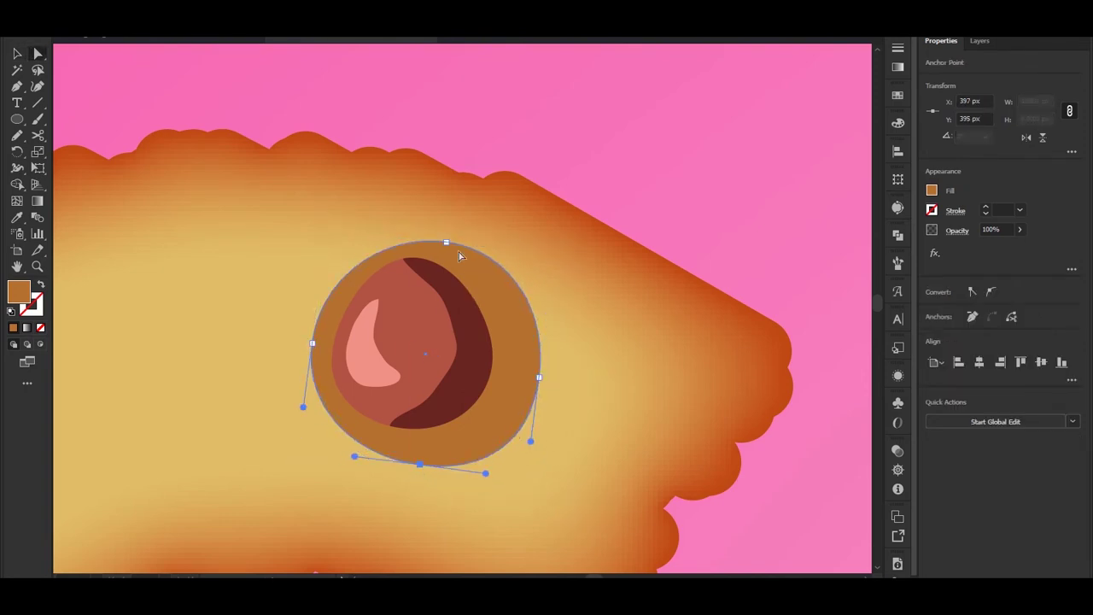
pyautogui.click(574, 441)
# - Scale the complete chip with its brown base down to about 37 by 36 px, and deselect it
pyautogui.scroll(-3, 573, 441)
pyautogui.press('v')
pyautogui.hotkey('ctrl', 'a')
pyautogui.moveTo(565, 447); pyautogui.dragTo(551, 434)
pyautogui.click(564, 454)
# - Place copies of the chip around the letter C, including a few smaller ones along its edges
pyautogui.scroll(-2, 567, 462)
pyautogui.moveTo(573, 478); pyautogui.dragTo(457, 330)
pyautogui.scroll(1, 387, 250)
pyautogui.moveTo(387, 250); pyautogui.dragTo(403, 221)
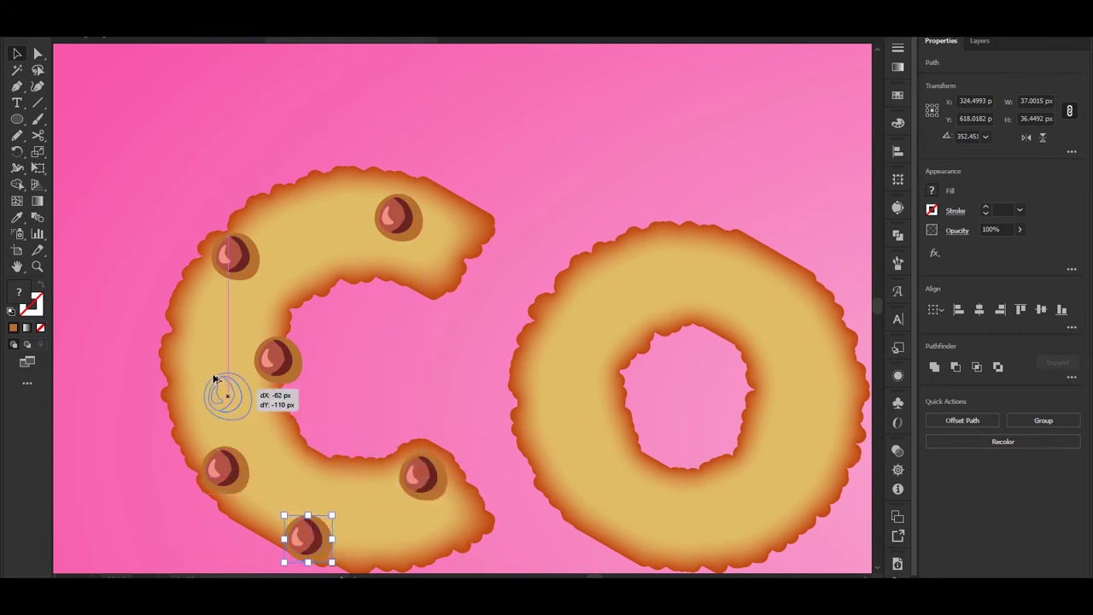
pyautogui.moveTo(315, 182); pyautogui.dragTo(308, 268)
pyautogui.scroll(-1, 178, 405)
# - Shrink the chips on the C's inner edge and lower edge, and enlarge the lower-left chip to about 39 by 38 px
pyautogui.click(273, 346)
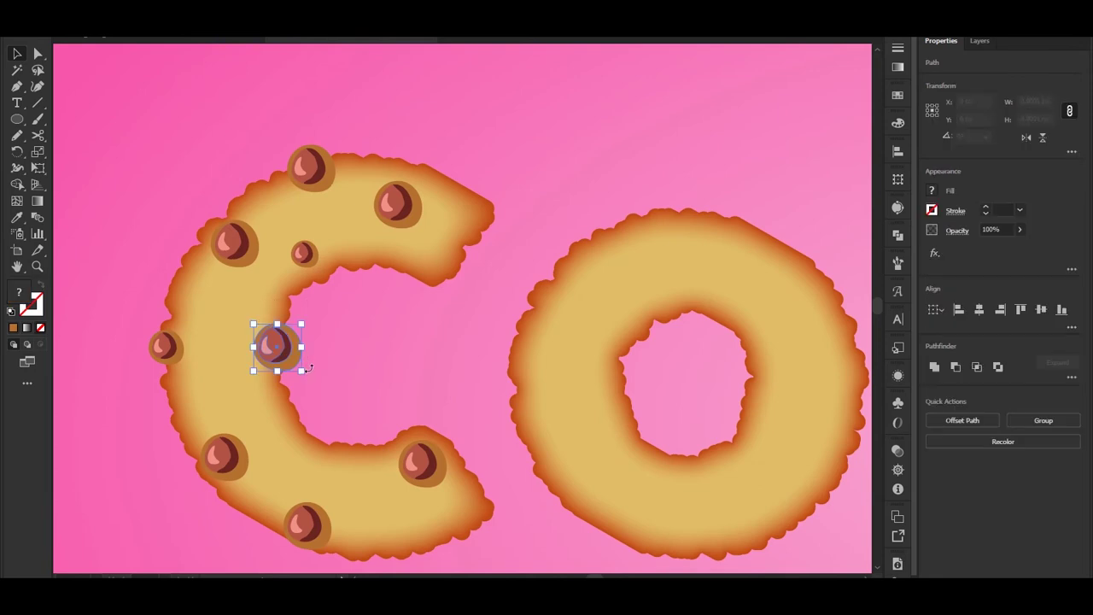
pyautogui.moveTo(292, 368); pyautogui.dragTo(287, 361)
pyautogui.click(311, 402)
pyautogui.moveTo(311, 402); pyautogui.dragTo(328, 383)
pyautogui.moveTo(314, 446); pyautogui.dragTo(306, 405)
pyautogui.click(318, 463)
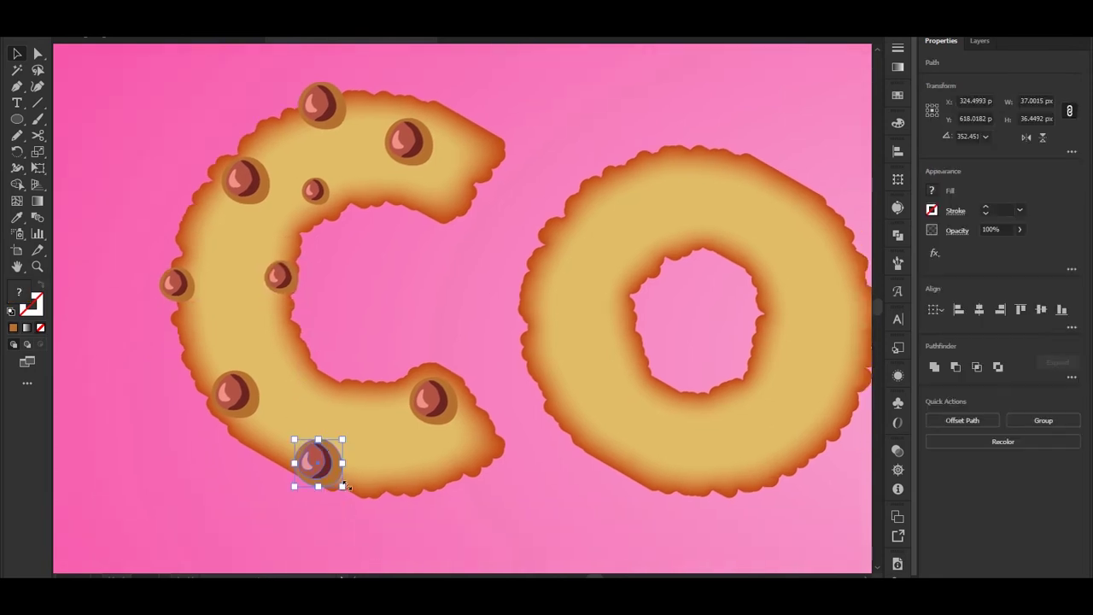
pyautogui.click(231, 407)
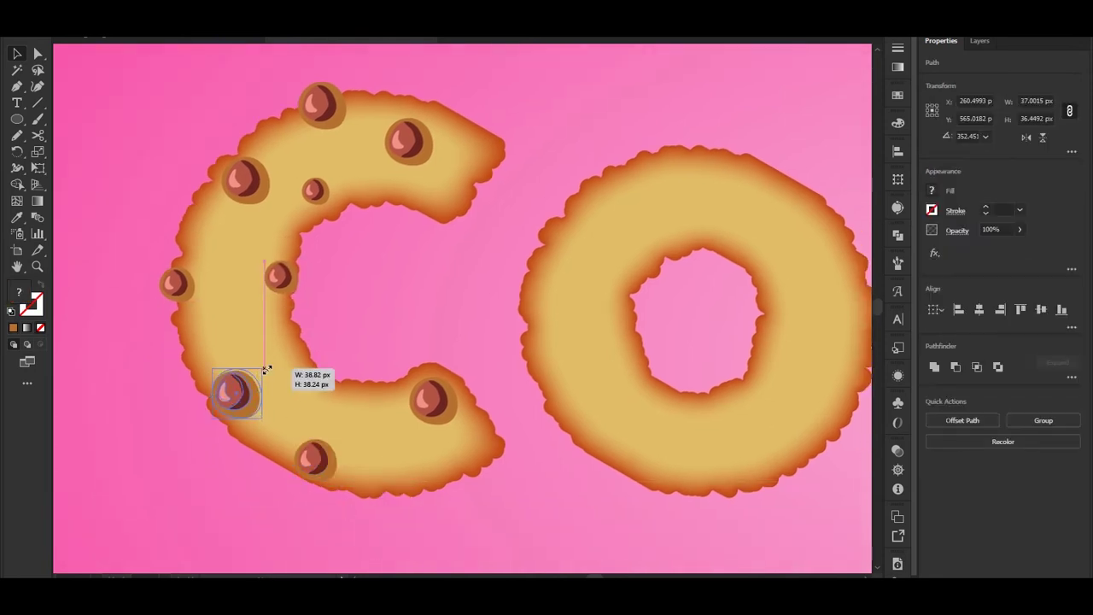
pyautogui.moveTo(267, 370); pyautogui.dragTo(268, 369)
pyautogui.click(326, 398)
pyautogui.scroll(-1, 325, 398)
# - Add two small chip copies to the C, one on its lower edge and one on its lower inner edge
pyautogui.moveTo(434, 406); pyautogui.dragTo(401, 471)
pyautogui.click(413, 488)
pyautogui.click(385, 358)
pyautogui.moveTo(385, 357); pyautogui.dragTo(421, 377)
pyautogui.moveTo(459, 411); pyautogui.dragTo(362, 401)
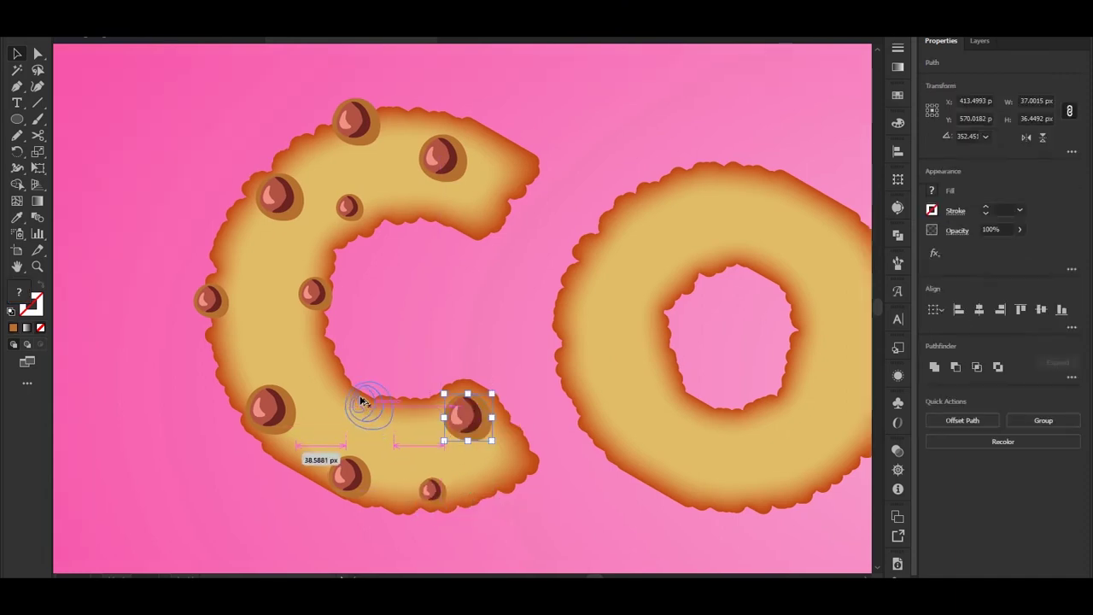
pyautogui.click(403, 373)
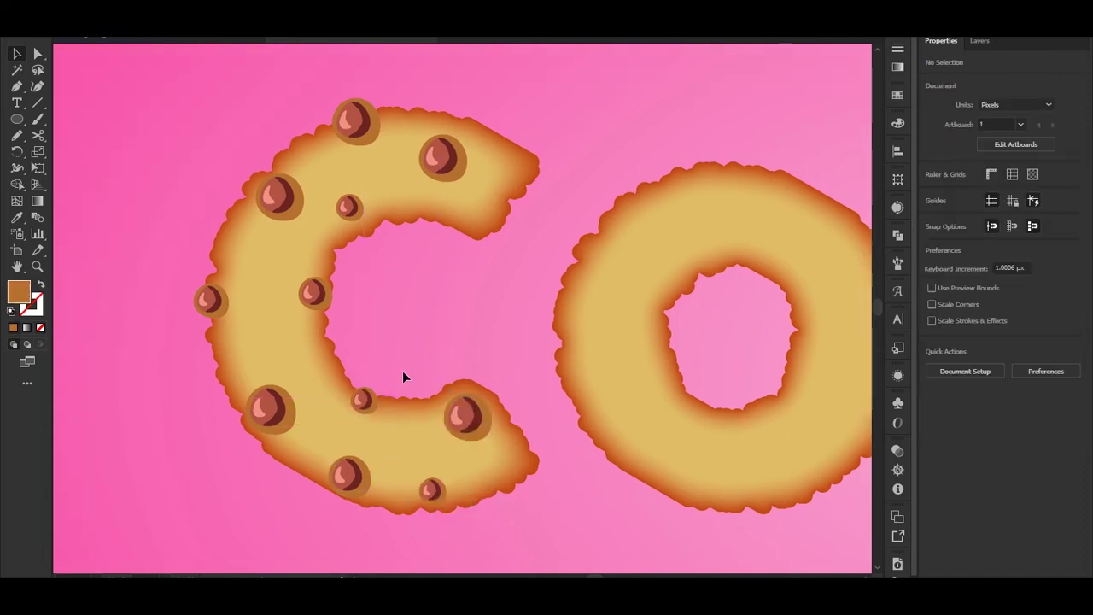
pyautogui.scroll(-2, 402, 372)
# - Nudge the C's lower-left chip inward and fill the remaining gaps on the letter with more small chip copies
pyautogui.click(323, 406)
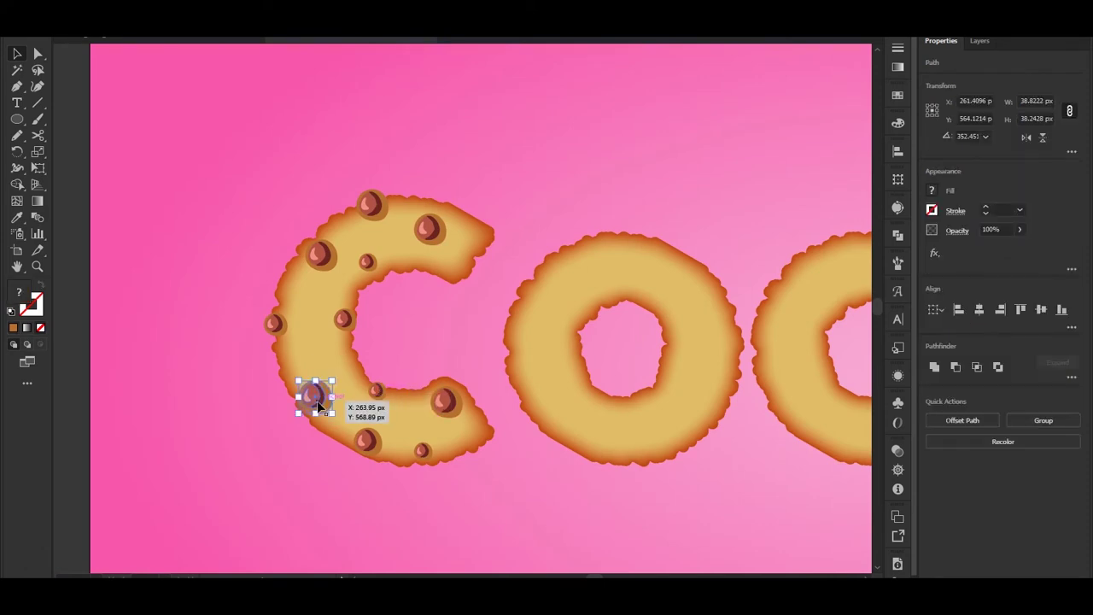
pyautogui.moveTo(329, 412); pyautogui.dragTo(366, 413)
pyautogui.click(344, 461)
pyautogui.click(366, 435)
pyautogui.scroll(1, 367, 413)
pyautogui.moveTo(303, 278); pyautogui.dragTo(283, 272)
pyautogui.click(335, 321)
pyautogui.moveTo(335, 323); pyautogui.dragTo(341, 307)
pyautogui.click(353, 372)
pyautogui.moveTo(371, 395); pyautogui.dragTo(437, 453)
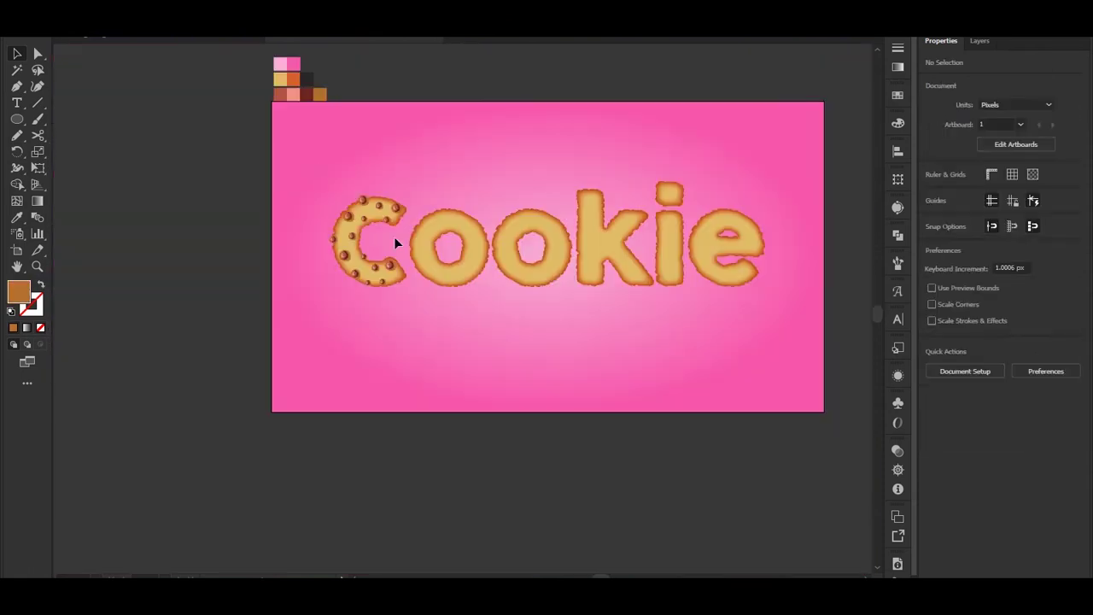
# - Move all the chips off the letter C to the empty canvas beside the artboard, and draw a 1502 px square
pyautogui.hotkey('ctrl', 'a')
pyautogui.moveTo(375, 276); pyautogui.dragTo(224, 359)
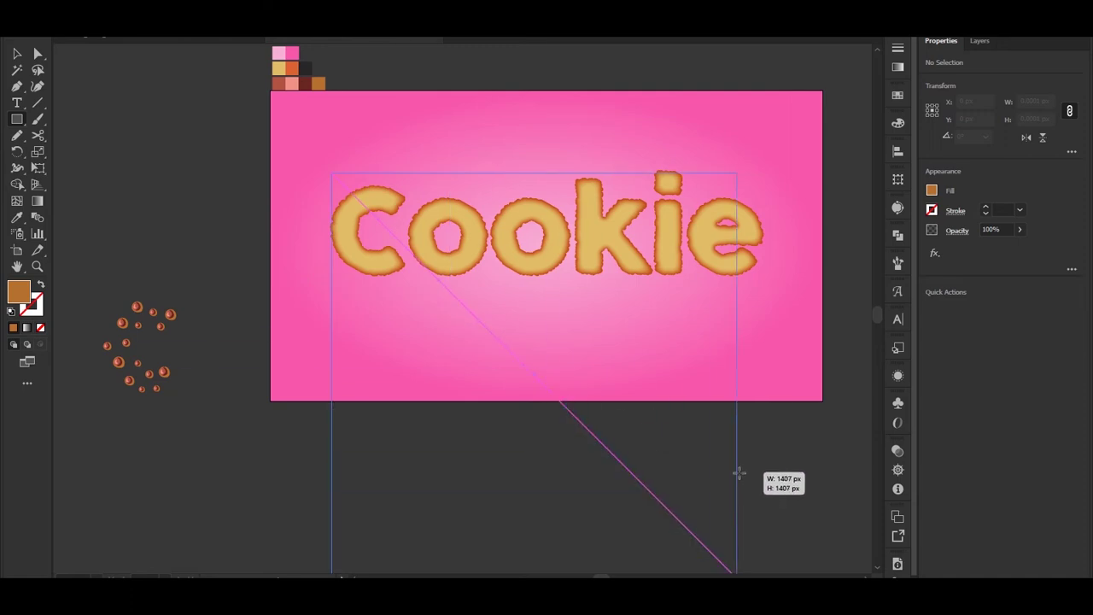
pyautogui.moveTo(764, 490); pyautogui.dragTo(764, 489)
pyautogui.scroll(-3, 521, 399)
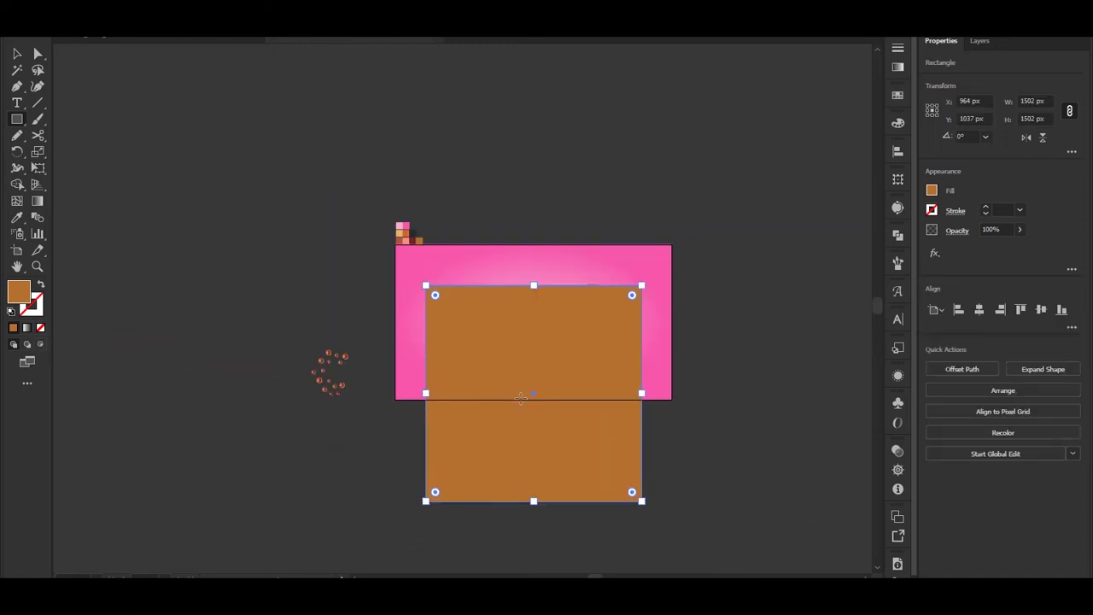
# - Move the square off the artboard to the outer side of the chips, and fill it with the tan palette swatch
pyautogui.moveTo(513, 389); pyautogui.dragTo(560, 294)
pyautogui.moveTo(589, 338); pyautogui.dragTo(263, 389)
pyautogui.moveTo(379, 375); pyautogui.dragTo(388, 391)
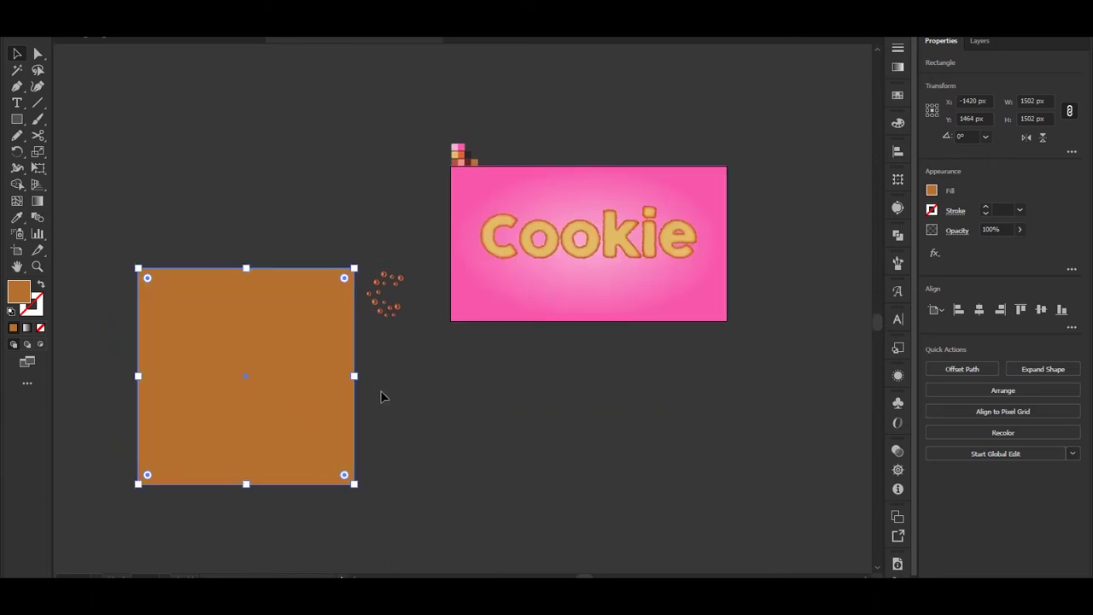
pyautogui.click(458, 151)
pyautogui.hotkey('ctrl', 'shift', 'a')
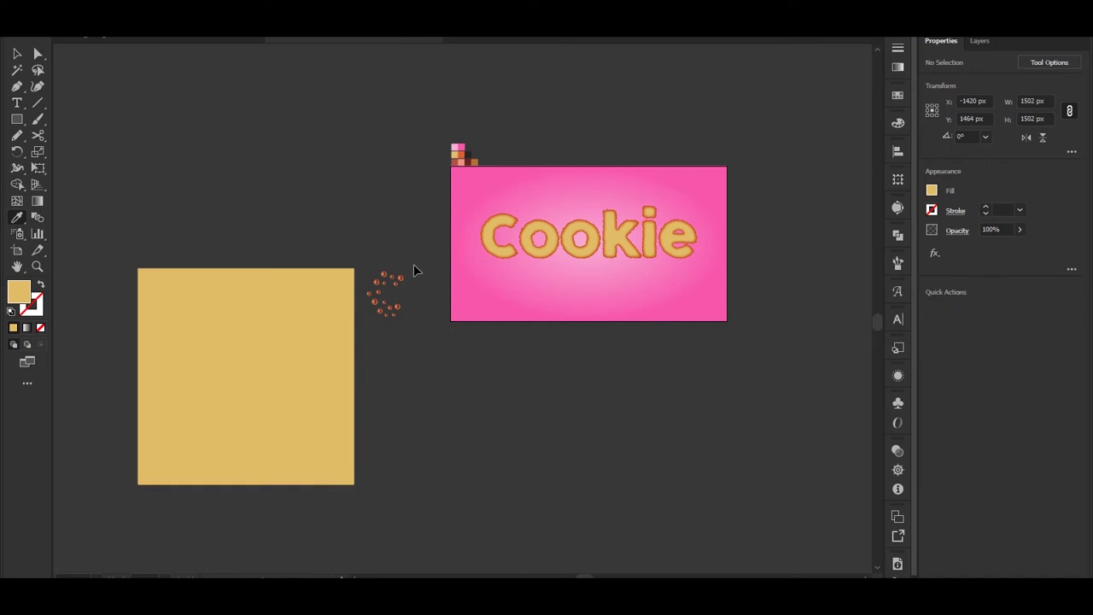
pyautogui.press('v')
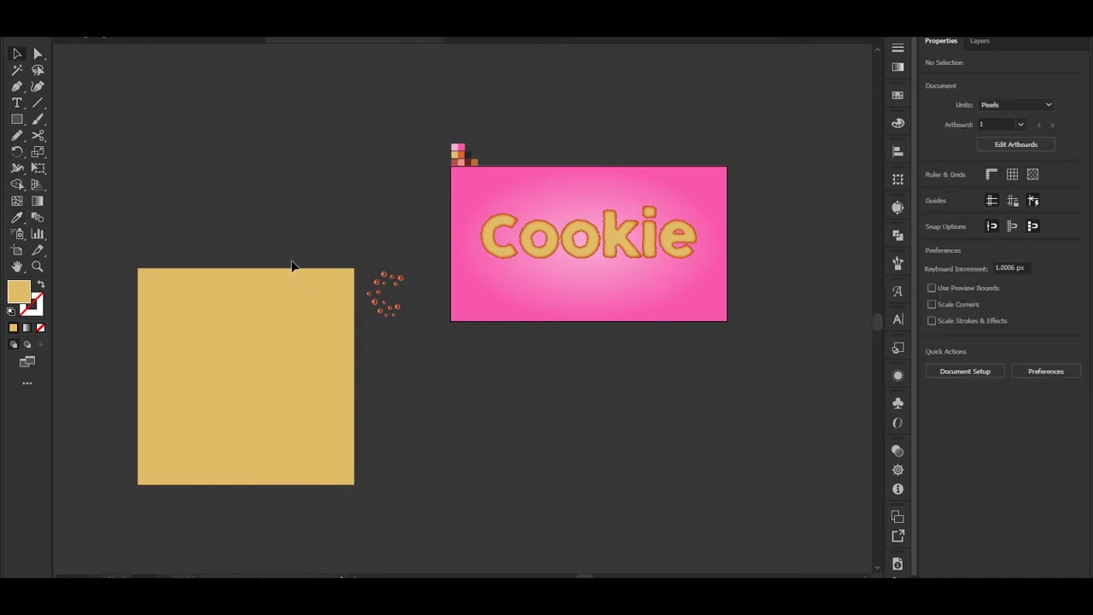
# - Place the chip cluster near the tan square's upper-left corner and duplicate it horizontally to the right
pyautogui.moveTo(368, 333); pyautogui.dragTo(387, 336)
pyautogui.scroll(5, 377, 301)
pyautogui.moveTo(418, 100); pyautogui.dragTo(753, 294)
pyautogui.scroll(-2, 607, 393)
pyautogui.moveTo(187, 348); pyautogui.dragTo(172, 347)
pyautogui.moveTo(193, 353); pyautogui.dragTo(365, 233)
pyautogui.keyDown('alt'); pyautogui.keyDown('shift'); pyautogui.moveTo(371, 283); pyautogui.dragTo(517, 275); pyautogui.keyUp('shift'); pyautogui.keyUp('alt')
pyautogui.click(513, 345)
# - Copy several individual chips into the gap between the two chip clusters
pyautogui.moveTo(513, 344); pyautogui.dragTo(456, 367)
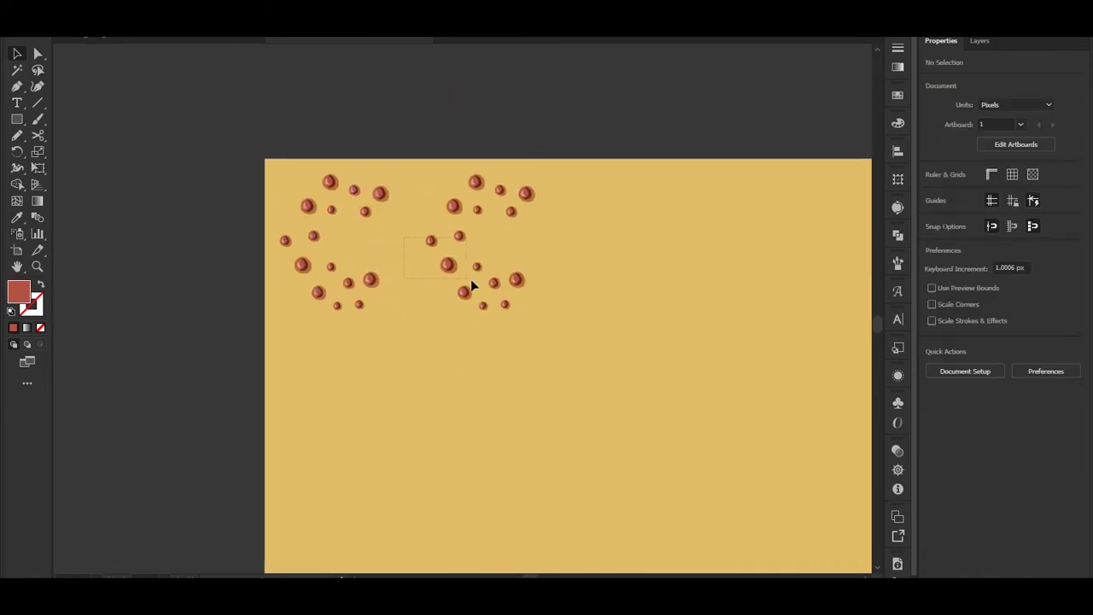
pyautogui.moveTo(448, 265); pyautogui.dragTo(446, 266)
pyautogui.moveTo(401, 299); pyautogui.dragTo(390, 307)
pyautogui.click(441, 276)
pyautogui.moveTo(410, 221); pyautogui.dragTo(410, 209)
pyautogui.click(416, 273)
pyautogui.moveTo(416, 275); pyautogui.dragTo(415, 257)
# - Fill the middle of the two clusters with more chip copies and add a group of seven chips below them
pyautogui.moveTo(506, 269); pyautogui.dragTo(436, 337)
pyautogui.moveTo(455, 304); pyautogui.dragTo(378, 246)
pyautogui.click(441, 314)
pyautogui.click(431, 340)
pyautogui.hotkey('ctrl', 'z')
pyautogui.moveTo(444, 342); pyautogui.dragTo(376, 251)
pyautogui.moveTo(385, 274); pyautogui.dragTo(366, 271)
pyautogui.click(408, 285)
pyautogui.scroll(1, 406, 278)
pyautogui.moveTo(400, 378); pyautogui.dragTo(405, 322)
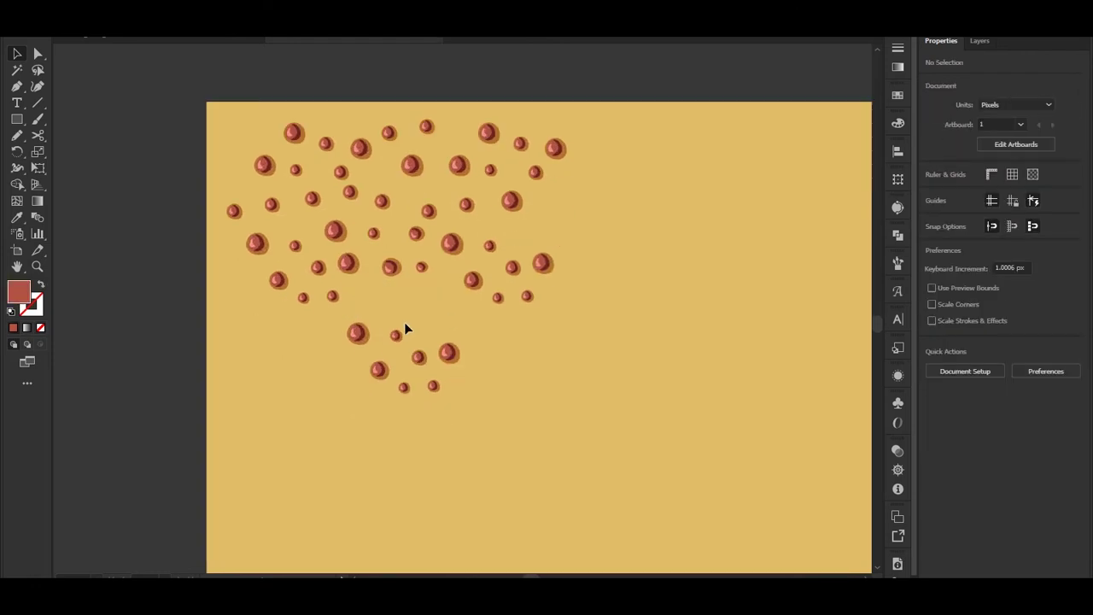
# - Add chip copies to the empty space between the lower chip group and the clusters above it
pyautogui.click(431, 213)
pyautogui.scroll(-1, 491, 392)
pyautogui.scroll(1, 456, 361)
pyautogui.click(447, 339)
pyautogui.moveTo(455, 346); pyautogui.dragTo(451, 342)
pyautogui.click(463, 358)
pyautogui.moveTo(440, 381); pyautogui.dragTo(402, 325)
pyautogui.click(438, 318)
pyautogui.moveTo(557, 196); pyautogui.dragTo(360, 321)
pyautogui.click(402, 325)
# - Even out the chip spacing and add small chip copies to the remaining gaps in the upper middle
pyautogui.scroll(2, 402, 326)
pyautogui.click(493, 310)
pyautogui.moveTo(471, 332); pyautogui.dragTo(461, 336)
pyautogui.scroll(-1, 449, 262)
pyautogui.click(380, 247)
pyautogui.moveTo(394, 259); pyautogui.dragTo(400, 264)
pyautogui.click(362, 256)
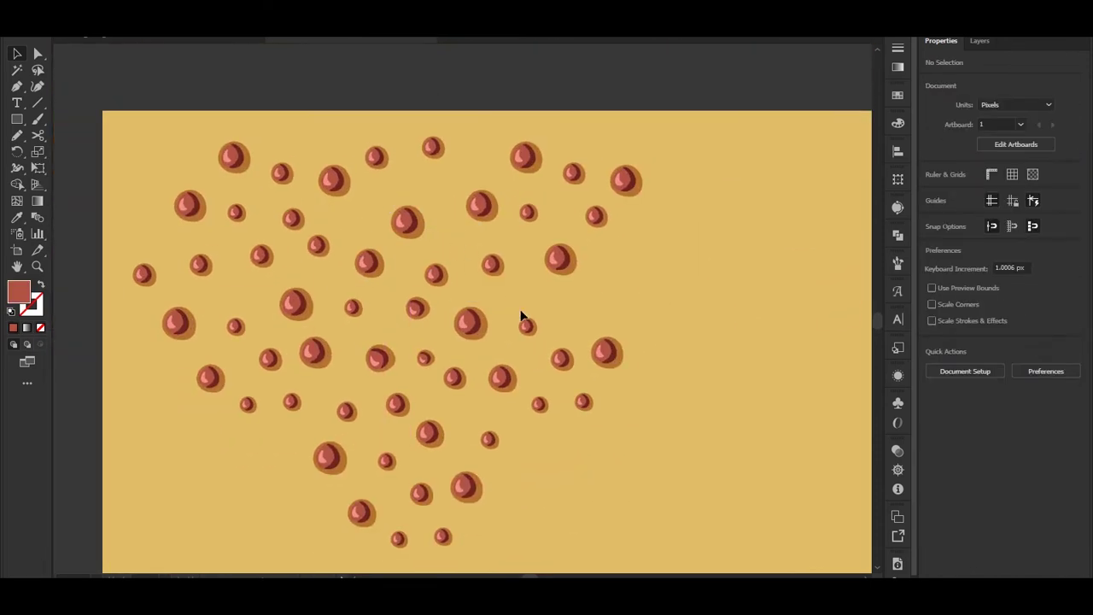
pyautogui.moveTo(493, 264); pyautogui.dragTo(449, 218)
pyautogui.click(463, 260)
# - Group all the chips and duplicate the group horizontally to the right across the tan square
pyautogui.scroll(-1, 462, 260)
pyautogui.hotkey('ctrl', 'a')
pyautogui.hotkey('ctrl', 'g')
pyautogui.moveTo(282, 382); pyautogui.dragTo(599, 382)
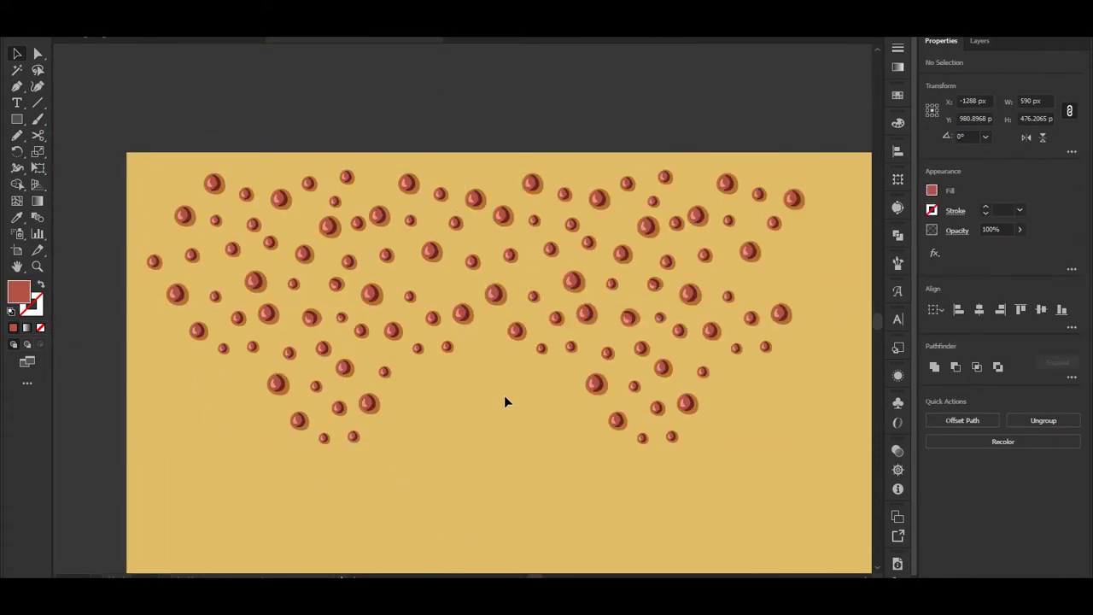
# - Place chips in the empty space between the lower parts of the two chip clusters on the tan square
pyautogui.click(504, 397)
pyautogui.scroll(-1, 504, 397)
pyautogui.moveTo(652, 244); pyautogui.dragTo(476, 329)
pyautogui.click(429, 375)
pyautogui.scroll(-2, 430, 376)
pyautogui.moveTo(570, 298); pyautogui.dragTo(377, 309)
pyautogui.click(354, 442)
pyautogui.scroll(1, 377, 392)
# - Adjust chips in the central gap between the clusters, undoing the unwanted moves
pyautogui.click(523, 268)
pyautogui.moveTo(481, 351); pyautogui.dragTo(352, 315)
pyautogui.hotkey('ctrl', 'z')
pyautogui.scroll(1, 488, 386)
pyautogui.scroll(-2, 400, 339)
pyautogui.moveTo(456, 369); pyautogui.dragTo(547, 342)
pyautogui.moveTo(298, 212); pyautogui.dragTo(376, 376)
pyautogui.hotkey('ctrl', 'z')
# - Duplicate the chip arrangement downward and add chips toward the right side of the tan square
pyautogui.scroll(-1, 378, 414)
pyautogui.moveTo(384, 412); pyautogui.dragTo(340, 373)
pyautogui.moveTo(464, 179); pyautogui.dragTo(463, 367)
pyautogui.moveTo(464, 367); pyautogui.dragTo(746, 182)
pyautogui.click(566, 340)
# - Fill the right side of the square with chip clusters and repeat them further down
pyautogui.moveTo(565, 340); pyautogui.dragTo(500, 452)
pyautogui.moveTo(579, 244); pyautogui.dragTo(769, 444)
pyautogui.moveTo(700, 307); pyautogui.dragTo(598, 121)
pyautogui.moveTo(598, 121); pyautogui.dragTo(561, 167)
pyautogui.moveTo(388, 80); pyautogui.dragTo(660, 178)
pyautogui.moveTo(567, 177); pyautogui.dragTo(575, 529)
# - Arrange chips along the seam between the central clusters and the right-hand chips
pyautogui.moveTo(535, 179); pyautogui.dragTo(595, 274)
pyautogui.moveTo(565, 232); pyautogui.dragTo(528, 287)
pyautogui.click(542, 293)
pyautogui.scroll(3, 539, 292)
pyautogui.scroll(-2, 481, 330)
pyautogui.moveTo(434, 523); pyautogui.dragTo(611, 275)
# - Move individual chips from the right-hand cluster into the remaining gaps beside the central cluster
pyautogui.moveTo(744, 358); pyautogui.dragTo(568, 287)
pyautogui.click(694, 335)
pyautogui.moveTo(693, 336); pyautogui.dragTo(608, 305)
pyautogui.click(530, 299)
pyautogui.moveTo(544, 259); pyautogui.dragTo(541, 294)
pyautogui.scroll(2, 527, 285)
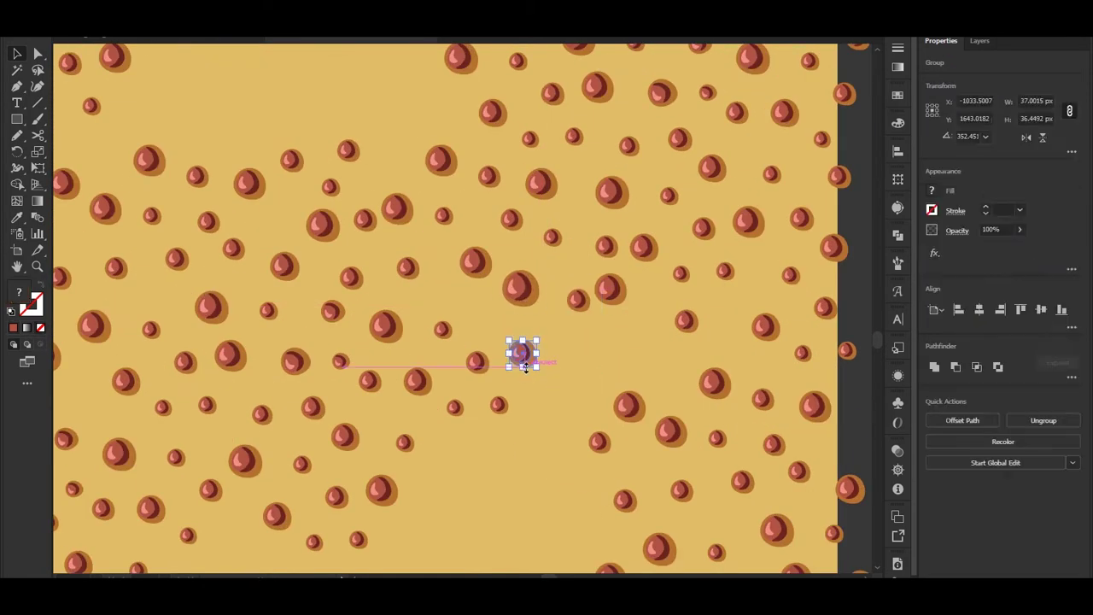
# - Even out the chip spacing where the lower central cluster meets the right-hand chips
pyautogui.click(561, 335)
pyautogui.scroll(-3, 563, 333)
pyautogui.moveTo(572, 373); pyautogui.dragTo(534, 320)
pyautogui.moveTo(505, 359); pyautogui.dragTo(530, 290)
pyautogui.click(778, 320)
pyautogui.click(552, 359)
# - Shift chips from the crowded right side into the open area at the lower centre-right
pyautogui.moveTo(784, 321); pyautogui.dragTo(611, 431)
pyautogui.moveTo(549, 431); pyautogui.dragTo(620, 293)
pyautogui.moveTo(620, 293); pyautogui.dragTo(626, 299)
pyautogui.click(527, 368)
pyautogui.moveTo(628, 384); pyautogui.dragTo(566, 351)
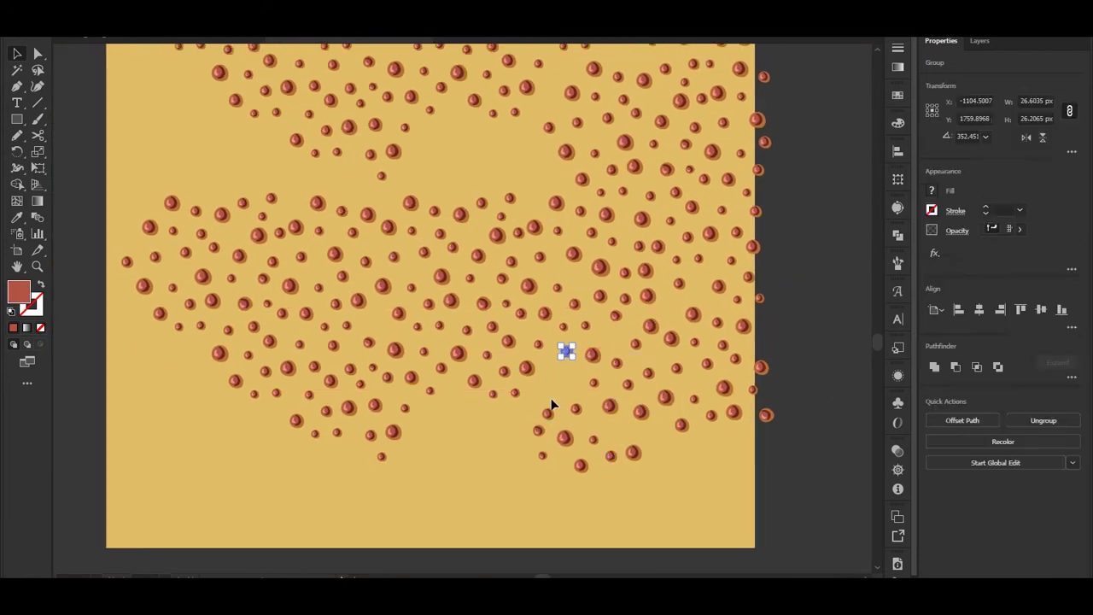
# - Extend the chip arrangement past the square's bottom edge with a copied group and ungroup it
pyautogui.moveTo(610, 406); pyautogui.dragTo(555, 379)
pyautogui.click(582, 454)
pyautogui.scroll(-3, 542, 395)
pyautogui.click(608, 256)
pyautogui.moveTo(608, 256); pyautogui.dragTo(630, 434)
pyautogui.hotkey('ctrl', 'shift', 'g')
pyautogui.click(476, 523)
# - Spread chips over the left part of the square, covering its left edge and the gaps beside it
pyautogui.click(450, 446)
pyautogui.moveTo(360, 324); pyautogui.dragTo(251, 263)
pyautogui.click(283, 342)
pyautogui.moveTo(283, 341); pyautogui.dragTo(269, 425)
pyautogui.moveTo(376, 504); pyautogui.dragTo(248, 207)
pyautogui.moveTo(265, 209); pyautogui.dragTo(279, 276)
pyautogui.moveTo(294, 285); pyautogui.dragTo(283, 255)
# - Move small sets of chips overhanging the square's left edge into the gaps in its upper half
pyautogui.moveTo(107, 196); pyautogui.dragTo(434, 249)
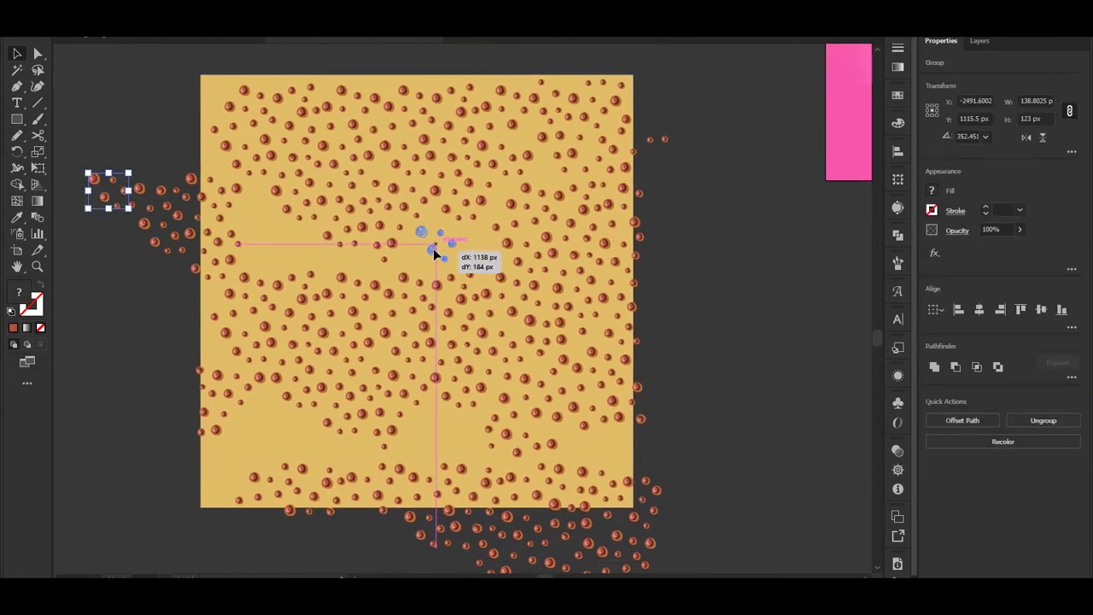
pyautogui.moveTo(175, 195); pyautogui.dragTo(296, 248)
pyautogui.moveTo(146, 202); pyautogui.dragTo(306, 241)
pyautogui.click(312, 286)
pyautogui.scroll(3, 310, 282)
pyautogui.scroll(-1, 310, 295)
# - Distribute the remaining chips outside the left edge among the empty spots in the middle of the square
pyautogui.moveTo(60, 202); pyautogui.dragTo(166, 219)
pyautogui.moveTo(124, 264); pyautogui.dragTo(626, 297)
pyautogui.moveTo(170, 248); pyautogui.dragTo(384, 312)
pyautogui.moveTo(150, 280); pyautogui.dragTo(439, 321)
pyautogui.scroll(1, 174, 363)
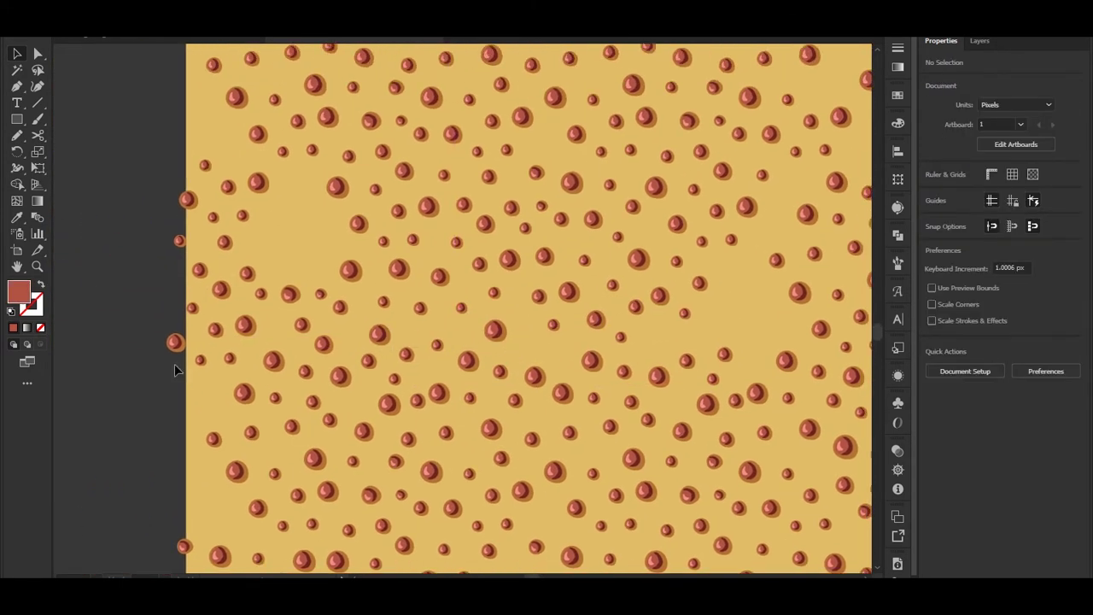
# - Move a stray chip from the left edge into the upper-left gap and bring chips from below into the lower area
pyautogui.moveTo(176, 346); pyautogui.dragTo(306, 182)
pyautogui.scroll(-1, 263, 236)
pyautogui.scroll(-2, 459, 366)
pyautogui.click(504, 528)
pyautogui.click(352, 461)
pyautogui.moveTo(480, 474); pyautogui.dragTo(425, 321)
pyautogui.click(381, 485)
# - Adjust the positions of individual chips in the lower part of the square
pyautogui.scroll(1, 381, 485)
pyautogui.click(613, 503)
pyautogui.moveTo(323, 357); pyautogui.dragTo(328, 358)
pyautogui.click(484, 513)
pyautogui.moveTo(485, 513); pyautogui.dragTo(515, 520)
# - Move chips from the lower-right overflow into the gaps near the lower middle of the square
pyautogui.moveTo(643, 474); pyautogui.dragTo(476, 352)
pyautogui.click(656, 369)
pyautogui.moveTo(660, 401); pyautogui.dragTo(476, 343)
pyautogui.click(530, 434)
pyautogui.moveTo(656, 444); pyautogui.dragTo(632, 367)
pyautogui.click(657, 376)
# - Reposition single chips near the bottom edge to balance the spacing in the lower-right area
pyautogui.scroll(1, 658, 376)
pyautogui.moveTo(623, 503); pyautogui.dragTo(710, 307)
pyautogui.scroll(1, 721, 312)
pyautogui.click(709, 307)
pyautogui.scroll(-1, 720, 312)
pyautogui.moveTo(651, 475); pyautogui.dragTo(691, 466)
pyautogui.click(546, 431)
pyautogui.moveTo(549, 426); pyautogui.dragTo(554, 471)
# - Bring more overflow chips from below the square up into its remaining empty spots
pyautogui.moveTo(554, 471); pyautogui.dragTo(516, 309)
pyautogui.moveTo(499, 448); pyautogui.dragTo(481, 315)
pyautogui.click(581, 483)
pyautogui.moveTo(598, 484); pyautogui.dragTo(476, 518)
pyautogui.moveTo(496, 475); pyautogui.dragTo(441, 258)
pyautogui.moveTo(559, 488); pyautogui.dragTo(474, 282)
pyautogui.hotkey('ctrl', '-')
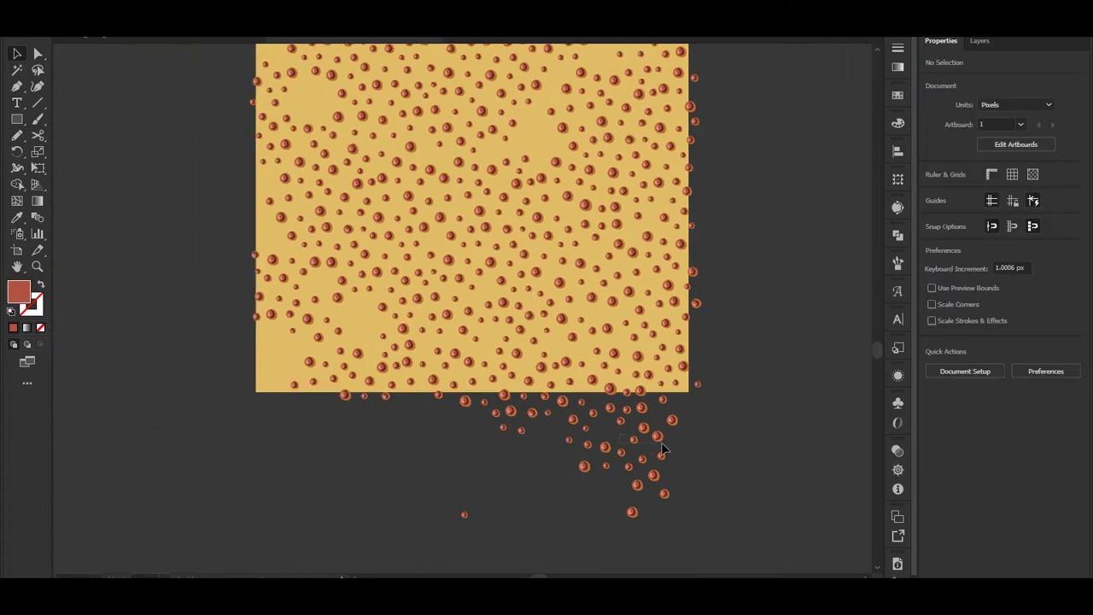
# - Move two chips from below the square into the large gap at its lower left
pyautogui.moveTo(656, 437); pyautogui.dragTo(365, 303)
pyautogui.moveTo(660, 456); pyautogui.dragTo(388, 307)
pyautogui.click(416, 393)
pyautogui.keyDown('alt'); pyautogui.scroll(3, 350, 328); pyautogui.keyUp('alt')
pyautogui.keyDown('alt'); pyautogui.scroll(-2, 245, 366); pyautogui.keyUp('alt')
# - Fill the square's lower-left corner with chips taken from the overflow below the bottom edge
pyautogui.moveTo(562, 539); pyautogui.dragTo(217, 378)
pyautogui.moveTo(532, 464); pyautogui.dragTo(615, 513)
pyautogui.moveTo(572, 479); pyautogui.dragTo(203, 368)
pyautogui.keyDown('alt'); pyautogui.scroll(1, 255, 367); pyautogui.keyUp('alt')
pyautogui.moveTo(258, 345); pyautogui.dragTo(263, 352)
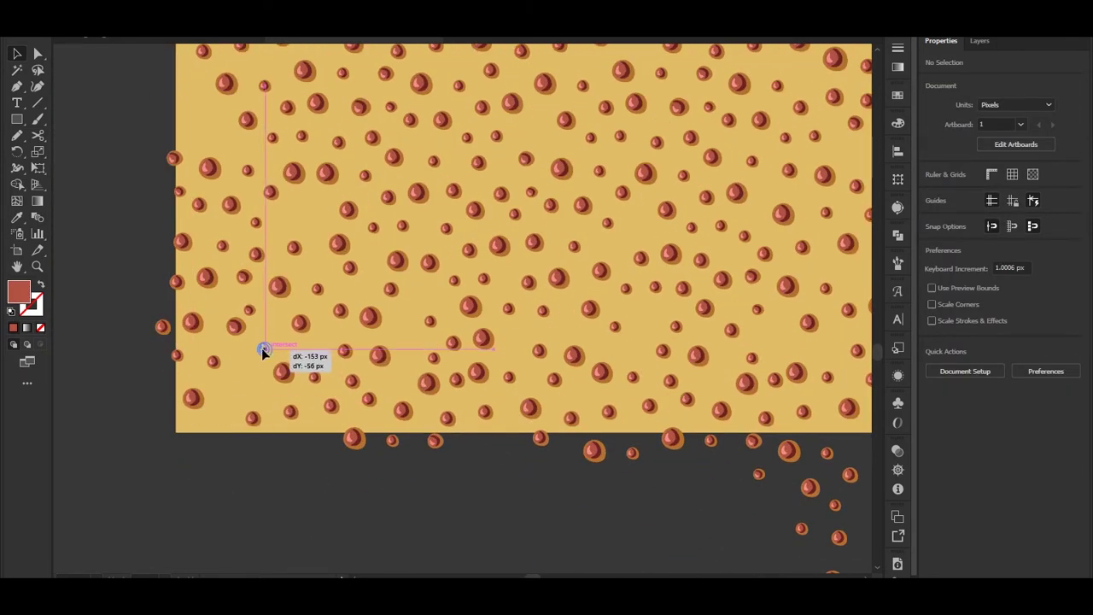
pyautogui.click(250, 459)
# - Use stray chips from outside the square to fill gaps in its middle and upper areas
pyautogui.moveTo(201, 205); pyautogui.dragTo(79, 215)
pyautogui.moveTo(110, 152); pyautogui.dragTo(570, 350)
pyautogui.click(494, 498)
pyautogui.keyDown('alt'); pyautogui.scroll(-2, 493, 498); pyautogui.keyUp('alt')
pyautogui.keyDown('alt'); pyautogui.scroll(-2, 493, 498); pyautogui.keyUp('alt')
pyautogui.moveTo(707, 551); pyautogui.dragTo(429, 156)
pyautogui.moveTo(513, 248); pyautogui.dragTo(494, 340)
# - Rearrange individual chips around the gap in the middle-right part of the square
pyautogui.keyDown('alt'); pyautogui.scroll(4, 420, 275); pyautogui.keyUp('alt')
pyautogui.keyDown('alt'); pyautogui.scroll(-3, 494, 340); pyautogui.keyUp('alt')
pyautogui.moveTo(601, 190); pyautogui.dragTo(647, 281)
pyautogui.click(647, 281)
pyautogui.moveTo(637, 205); pyautogui.dragTo(413, 208)
# - Even out the chips around the centre-right gap and add another chip from the lower right
pyautogui.moveTo(646, 332); pyautogui.dragTo(679, 274)
pyautogui.moveTo(632, 295); pyautogui.dragTo(486, 201)
pyautogui.moveTo(641, 253); pyautogui.dragTo(688, 256)
pyautogui.moveTo(445, 250); pyautogui.dragTo(629, 203)
pyautogui.moveTo(760, 504); pyautogui.dragTo(641, 342)
# - Move overflow chips from below the square into the gaps at its upper left and centre
pyautogui.keyDown('alt'); pyautogui.scroll(-2, 666, 428); pyautogui.keyUp('alt')
pyautogui.moveTo(671, 505); pyautogui.dragTo(328, 159)
pyautogui.moveTo(666, 482); pyautogui.dragTo(703, 530)
pyautogui.click(684, 504)
pyautogui.moveTo(704, 527); pyautogui.dragTo(566, 418)
# - Place three more overflow chips into the empty spots along the square's left side
pyautogui.click(702, 538)
pyautogui.moveTo(702, 536); pyautogui.dragTo(324, 299)
pyautogui.moveTo(657, 552); pyautogui.dragTo(327, 325)
pyautogui.moveTo(677, 520); pyautogui.dragTo(229, 174)
# - Move overflow chips from below the square into the gaps near its upper left and adjust the spacing there
pyautogui.moveTo(405, 522); pyautogui.dragTo(717, 560)
pyautogui.keyDown('alt'); pyautogui.scroll(-1, 642, 534); pyautogui.keyUp('alt')
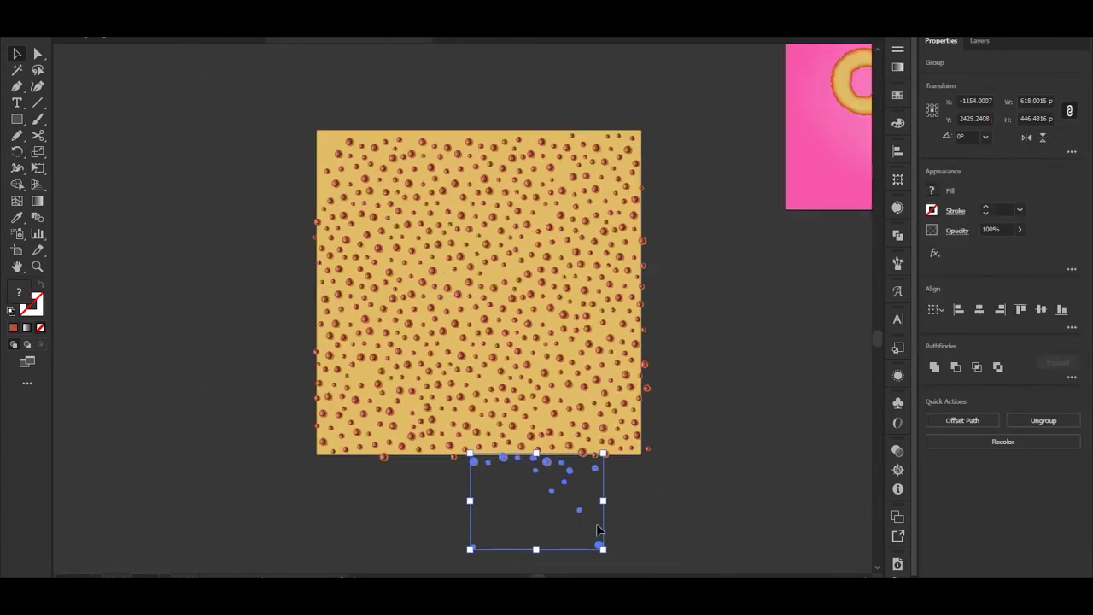
pyautogui.moveTo(597, 540); pyautogui.dragTo(310, 205)
pyautogui.scroll(1, 171, 162)
pyautogui.keyDown('alt'); pyautogui.scroll(2, 253, 153); pyautogui.keyUp('alt')
pyautogui.click(341, 333)
pyautogui.moveTo(381, 372); pyautogui.dragTo(415, 217)
pyautogui.moveTo(506, 212); pyautogui.dragTo(509, 212)
# - Bring several more stray chips inward from the square's left side to fill sparse spots
pyautogui.moveTo(257, 187); pyautogui.dragTo(705, 214)
pyautogui.click(278, 357)
pyautogui.moveTo(401, 372); pyautogui.dragTo(313, 376)
pyautogui.moveTo(138, 182); pyautogui.dragTo(314, 345)
pyautogui.moveTo(178, 256); pyautogui.dragTo(332, 264)
pyautogui.moveTo(310, 320); pyautogui.dragTo(310, 320)
pyautogui.moveTo(143, 210); pyautogui.dragTo(351, 217)
# - Redistribute edge chips across the interior of the square, filling its remaining bare patches
pyautogui.keyDown('alt'); pyautogui.scroll(-1, 351, 217); pyautogui.keyUp('alt')
pyautogui.moveTo(54, 191); pyautogui.dragTo(554, 227)
pyautogui.keyDown('alt'); pyautogui.scroll(3, 553, 227); pyautogui.keyUp('alt')
pyautogui.moveTo(479, 265); pyautogui.dragTo(636, 211)
pyautogui.moveTo(183, 286); pyautogui.dragTo(465, 180)
pyautogui.moveTo(138, 158); pyautogui.dragTo(495, 195)
pyautogui.moveTo(605, 192); pyautogui.dragTo(592, 189)
pyautogui.moveTo(142, 210); pyautogui.dragTo(693, 186)
# - Reposition three more chips to close gaps in the chip pattern
pyautogui.moveTo(530, 359); pyautogui.dragTo(448, 213)
pyautogui.moveTo(183, 274); pyautogui.dragTo(204, 479)
pyautogui.keyDown('alt'); pyautogui.scroll(1, 202, 245); pyautogui.keyUp('alt')
pyautogui.keyDown('alt'); pyautogui.scroll(-1, 162, 346); pyautogui.keyUp('alt')
pyautogui.moveTo(162, 348); pyautogui.dragTo(217, 176)
pyautogui.keyDown('alt'); pyautogui.scroll(-1, 430, 373); pyautogui.keyUp('alt')
pyautogui.keyDown('alt'); pyautogui.scroll(1, 601, 447); pyautogui.keyUp('alt')
# - Delete two surplus chips
pyautogui.click(624, 441)
pyautogui.press('Delete')
pyautogui.click(568, 441)
pyautogui.press('Delete')
pyautogui.keyDown('alt'); pyautogui.scroll(1, 578, 446); pyautogui.keyUp('alt')
pyautogui.keyDown('alt'); pyautogui.scroll(-1, 688, 486); pyautogui.keyUp('alt')
pyautogui.keyDown('alt'); pyautogui.scroll(-1, 661, 508); pyautogui.keyUp('alt')
pyautogui.keyDown('alt'); pyautogui.scroll(2, 363, 471); pyautogui.keyUp('alt')
# - Nudge two chips and move two others from the bottom area into gaps in the square's lower part
pyautogui.moveTo(373, 461); pyautogui.dragTo(396, 472)
pyautogui.moveTo(320, 475); pyautogui.dragTo(322, 470)
pyautogui.moveTo(469, 501); pyautogui.dragTo(368, 415)
pyautogui.scroll(-1, 347, 512)
pyautogui.keyDown('alt'); pyautogui.scroll(-2, 347, 513); pyautogui.keyUp('alt')
pyautogui.moveTo(425, 511); pyautogui.dragTo(620, 400)
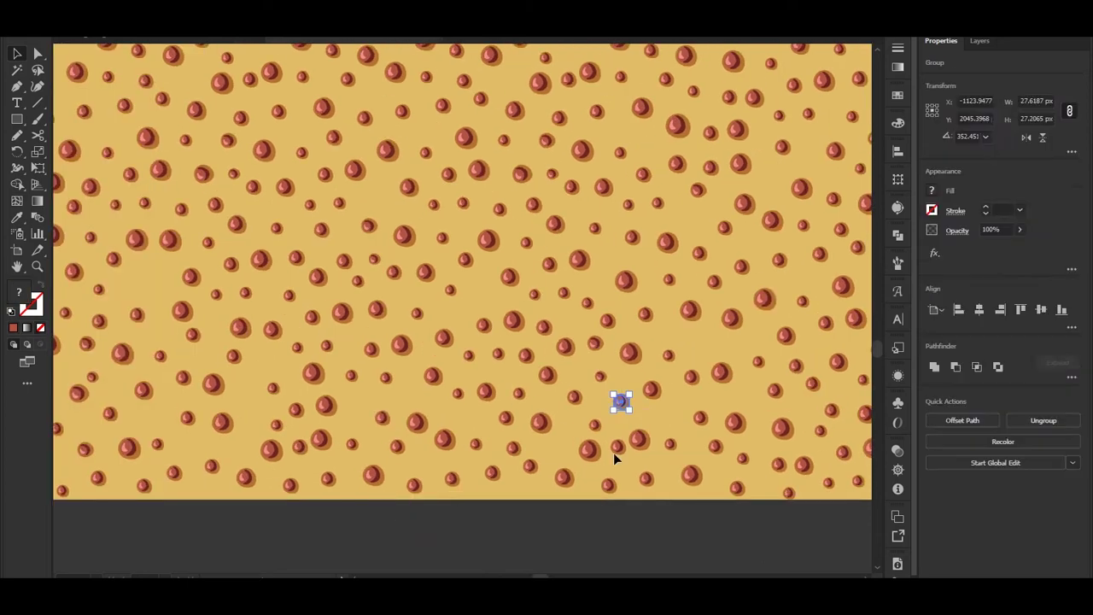
# - Adjust the spacing of neighbouring chips in the square's lower middle
pyautogui.click(614, 452)
pyautogui.keyDown('alt'); pyautogui.scroll(-1, 613, 452); pyautogui.keyUp('alt')
pyautogui.keyDown('alt'); pyautogui.scroll(3, 502, 466); pyautogui.keyUp('alt')
pyautogui.moveTo(512, 385); pyautogui.dragTo(539, 434)
pyautogui.click(513, 376)
pyautogui.keyDown('alt'); pyautogui.scroll(-4, 617, 412); pyautogui.keyUp('alt')
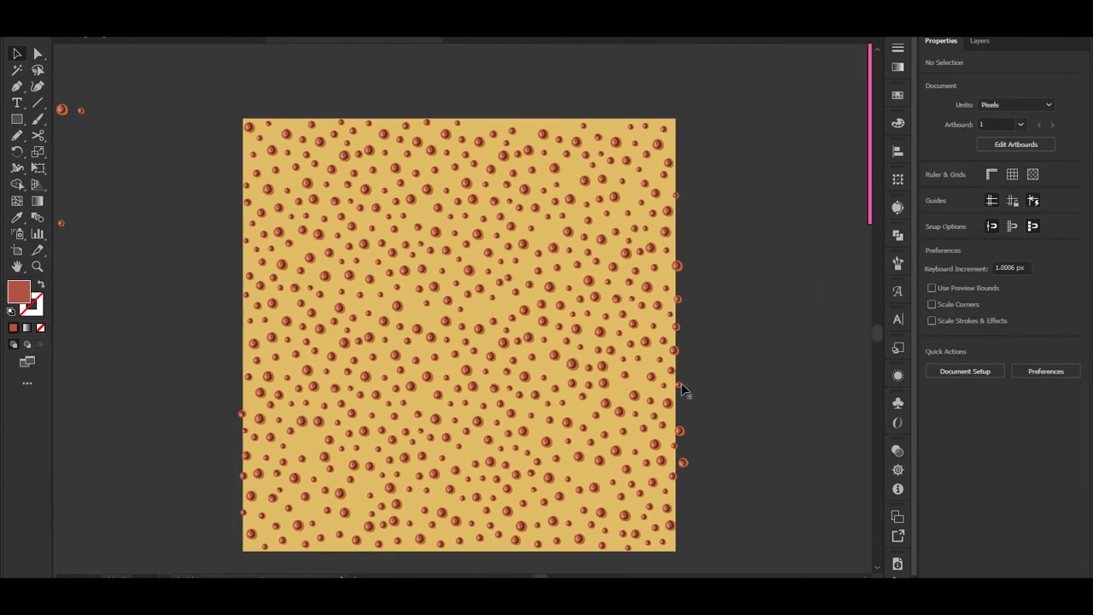
# - Move a chip overhanging the square's right edge into the gap in its lower-left part
pyautogui.moveTo(683, 381); pyautogui.dragTo(721, 376)
pyautogui.moveTo(483, 348); pyautogui.dragTo(482, 353)
pyautogui.scroll(3, 483, 353)
pyautogui.scroll(-3, 615, 273)
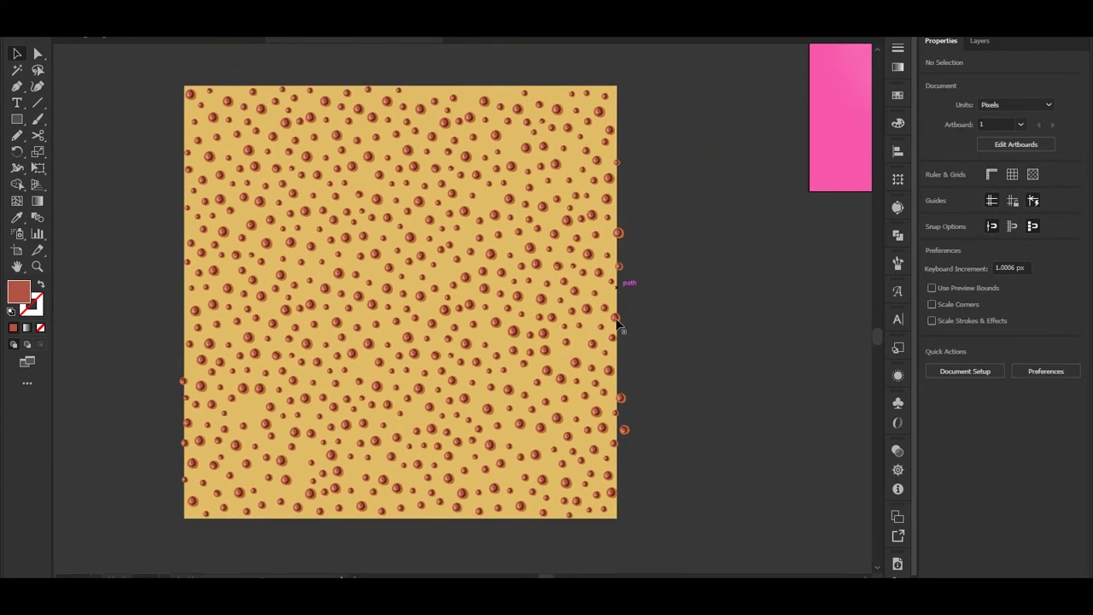
pyautogui.scroll(1, 684, 359)
pyautogui.scroll(3, 353, 244)
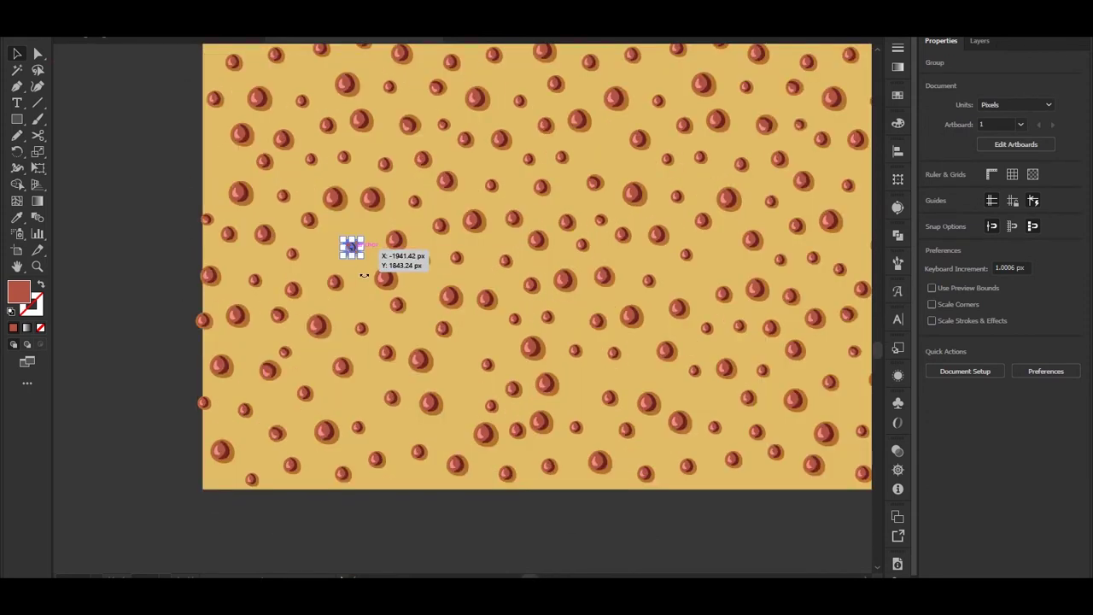
pyautogui.scroll(3, 268, 342)
# - Nudge four individual chips slightly to even out their spacing
pyautogui.moveTo(269, 342); pyautogui.dragTo(275, 345)
pyautogui.scroll(-1, 261, 376)
pyautogui.moveTo(249, 424); pyautogui.dragTo(270, 445)
pyautogui.scroll(4, 265, 375)
pyautogui.moveTo(265, 366); pyautogui.dragTo(269, 354)
pyautogui.scroll(2, 274, 334)
pyautogui.moveTo(287, 284); pyautogui.dragTo(293, 313)
# - Move chips overhanging the square's right edge inward and fit them between their neighbours
pyautogui.scroll(-3, 309, 334)
pyautogui.scroll(-3, 424, 359)
pyautogui.moveTo(547, 376); pyautogui.dragTo(347, 408)
pyautogui.scroll(-2, 347, 407)
pyautogui.moveTo(679, 256); pyautogui.dragTo(527, 332)
pyautogui.scroll(5, 567, 496)
pyautogui.moveTo(551, 422); pyautogui.dragTo(496, 418)
pyautogui.scroll(3, 518, 342)
# - Reposition two chips to even out the spacing inside the square
pyautogui.click(566, 307)
pyautogui.scroll(-4, 565, 308)
pyautogui.scroll(3, 547, 316)
pyautogui.click(516, 360)
pyautogui.scroll(2, 516, 360)
pyautogui.scroll(-2, 516, 359)
pyautogui.moveTo(535, 237); pyautogui.dragTo(484, 282)
pyautogui.moveTo(365, 285); pyautogui.dragTo(378, 329)
# - Shift two more chips away from crowded neighbours into nearby empty spots
pyautogui.scroll(-4, 605, 361)
pyautogui.scroll(3, 578, 308)
pyautogui.moveTo(512, 333); pyautogui.dragTo(499, 363)
pyautogui.scroll(-3, 498, 363)
pyautogui.scroll(4, 516, 342)
pyautogui.moveTo(479, 290); pyautogui.dragTo(427, 290)
# - Fine-tune the positions of three chips to balance the density of the pattern
pyautogui.click(647, 494)
pyautogui.scroll(-5, 647, 494)
pyautogui.scroll(4, 643, 317)
pyautogui.moveTo(519, 430); pyautogui.dragTo(486, 429)
pyautogui.click(440, 398)
pyautogui.scroll(-1, 440, 397)
pyautogui.moveTo(493, 425); pyautogui.dragTo(495, 434)
pyautogui.scroll(-3, 503, 410)
pyautogui.moveTo(489, 354); pyautogui.dragTo(494, 340)
pyautogui.scroll(-2, 494, 340)
# - Rearrange chips near the square's top edge to fill the bare strip there
pyautogui.moveTo(194, 301); pyautogui.dragTo(593, 427)
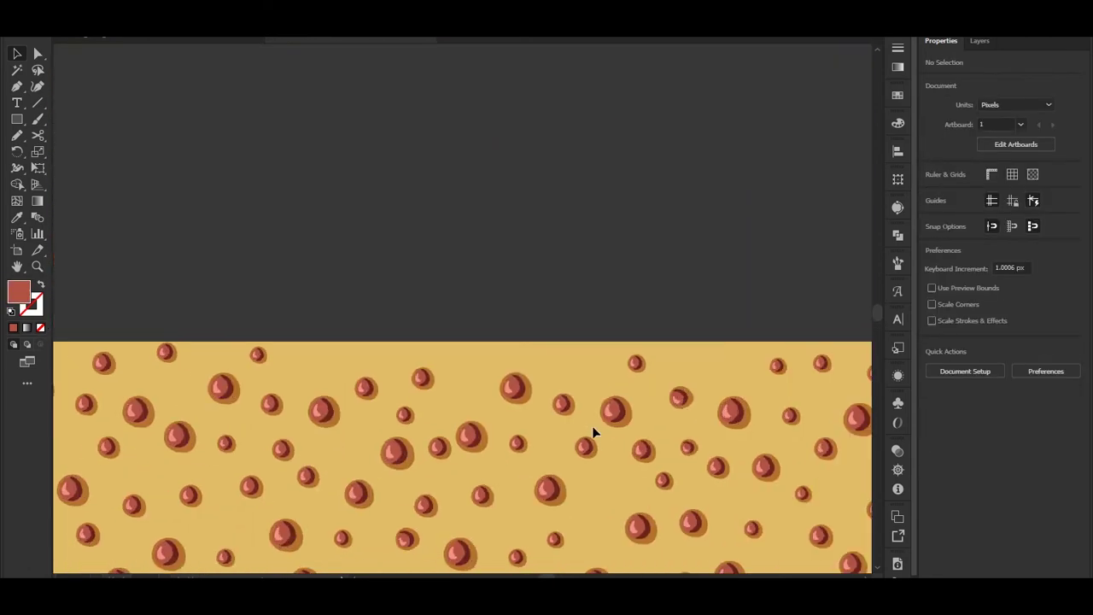
pyautogui.moveTo(481, 426); pyautogui.dragTo(481, 426)
pyautogui.moveTo(423, 377); pyautogui.dragTo(434, 375)
pyautogui.moveTo(410, 422); pyautogui.dragTo(590, 358)
pyautogui.click(618, 473)
pyautogui.moveTo(586, 447); pyautogui.dragTo(472, 362)
# - Move two more chips up into the empty spots along the square's top edge
pyautogui.click(454, 300)
pyautogui.scroll(-1, 454, 300)
pyautogui.moveTo(534, 322); pyautogui.dragTo(594, 287)
pyautogui.moveTo(512, 359); pyautogui.dragTo(573, 256)
pyautogui.scroll(-2, 607, 321)
# - Relocate two chips to finish evening out the square's upper part
pyautogui.scroll(3, 529, 124)
pyautogui.moveTo(529, 124); pyautogui.dragTo(424, 270)
pyautogui.scroll(1, 595, 321)
pyautogui.click(456, 324)
pyautogui.scroll(-4, 456, 325)
pyautogui.moveTo(454, 327); pyautogui.dragTo(442, 150)
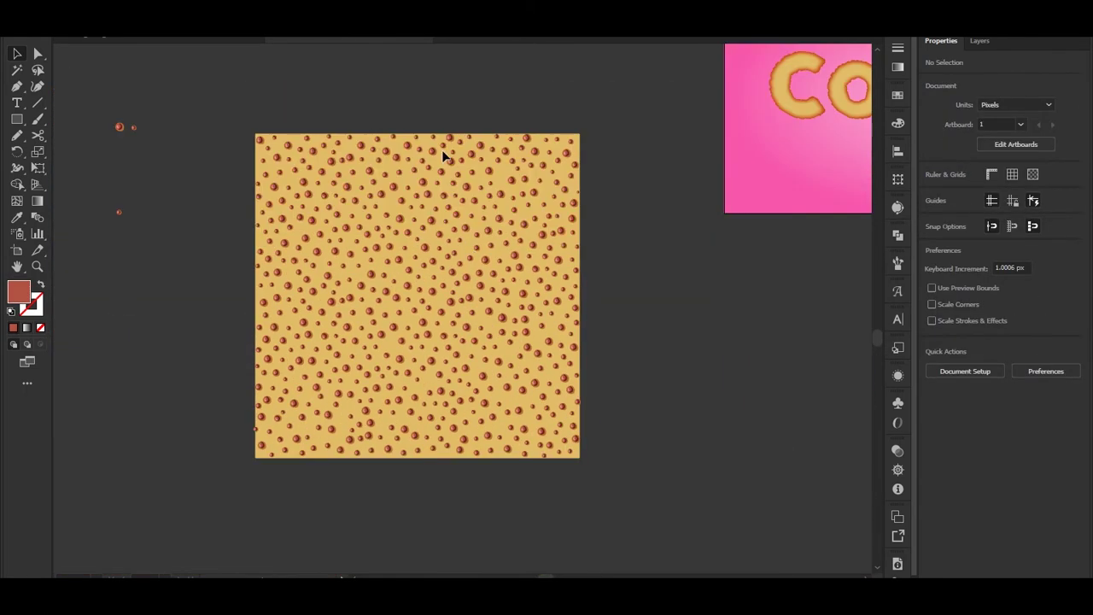
# - Make small position adjustments to three chips in the square's lower half and along its edge
pyautogui.moveTo(443, 454); pyautogui.dragTo(444, 457)
pyautogui.scroll(4, 444, 461)
pyautogui.moveTo(449, 373); pyautogui.dragTo(430, 386)
pyautogui.moveTo(653, 497); pyautogui.dragTo(646, 487)
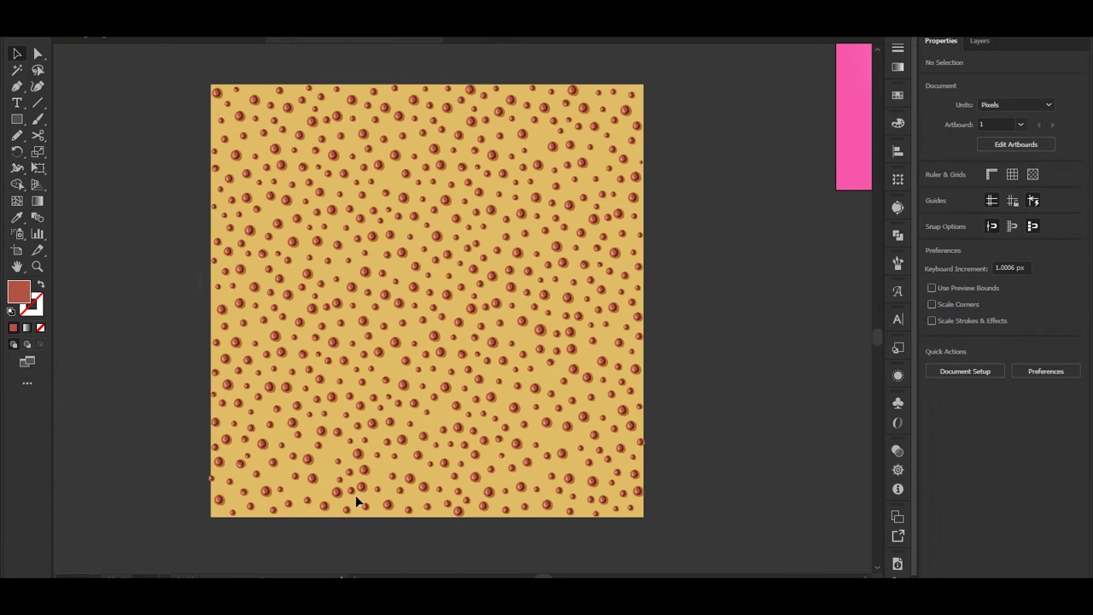
# - Spread out the crowded chip cluster in the square's lower-left part by shifting individual chips into nearby gaps
pyautogui.scroll(3, 355, 495)
pyautogui.click(510, 444)
pyautogui.moveTo(291, 399); pyautogui.dragTo(436, 368)
pyautogui.scroll(1, 432, 500)
pyautogui.moveTo(512, 381); pyautogui.dragTo(503, 351)
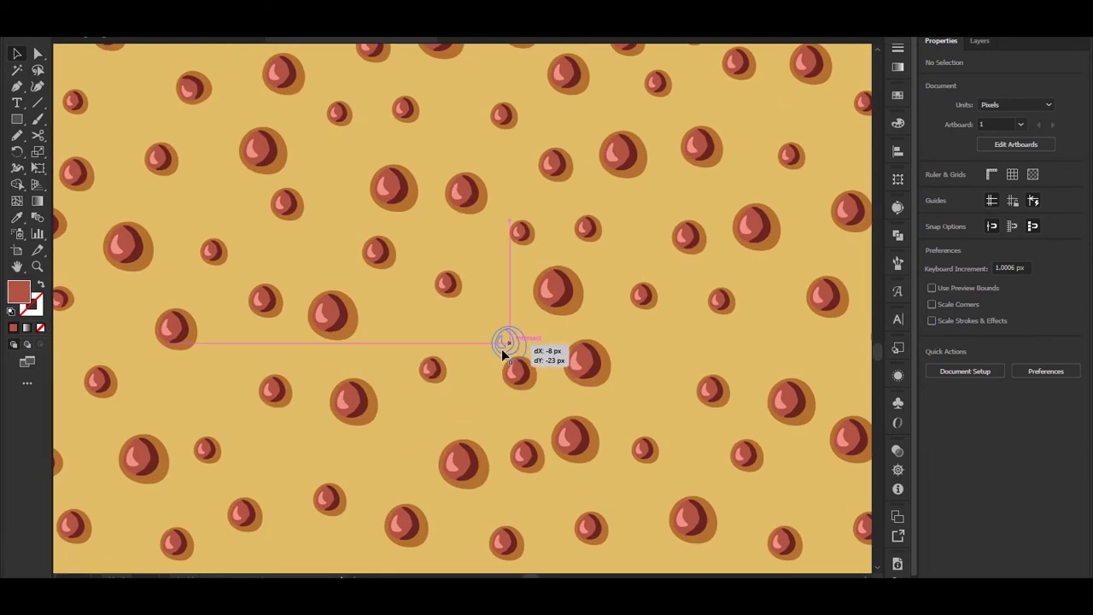
pyautogui.moveTo(461, 461); pyautogui.dragTo(434, 456)
pyautogui.scroll(-3, 507, 470)
pyautogui.moveTo(512, 413); pyautogui.dragTo(498, 442)
pyautogui.scroll(4, 224, 523)
pyautogui.scroll(-5, 323, 346)
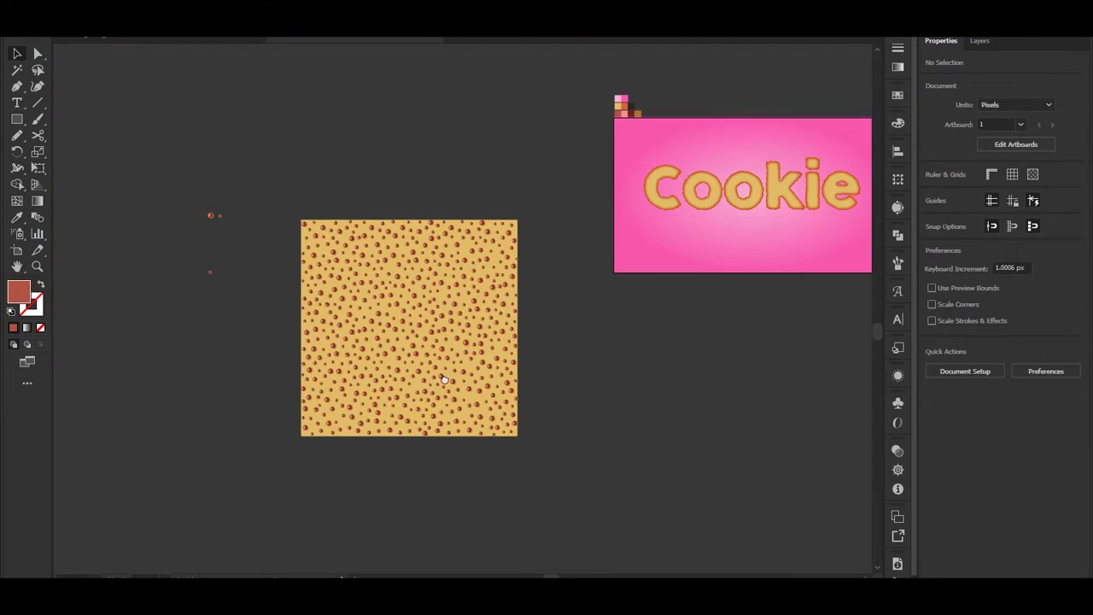
# - Place the black-and-white crack texture image beside the square's lower right and embed it
pyautogui.scroll(2, 565, 409)
pyautogui.moveTo(595, 496); pyautogui.dragTo(595, 462)
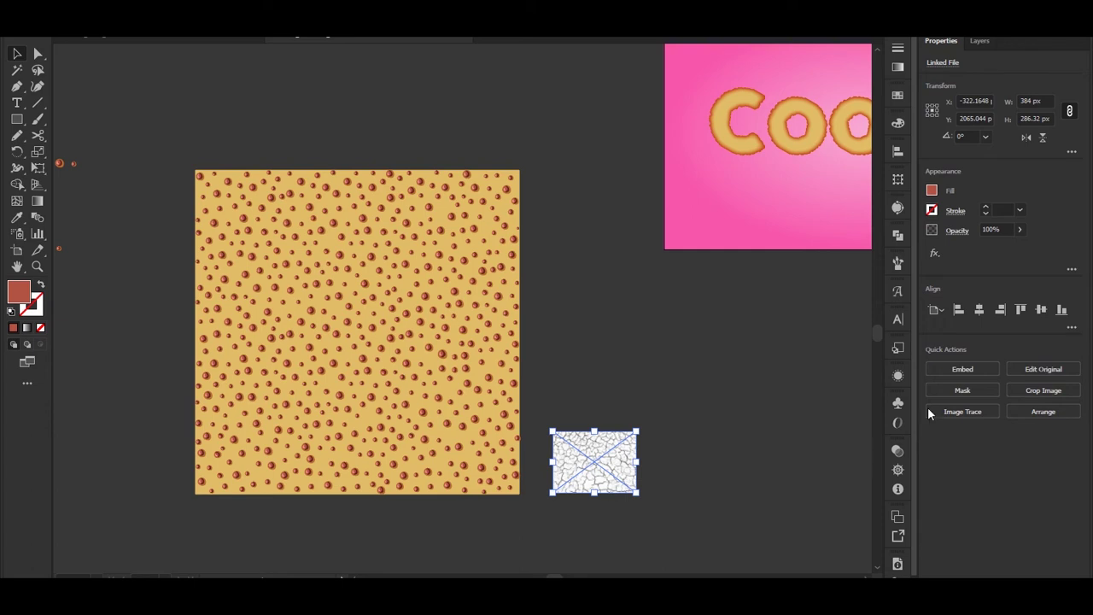
pyautogui.click(955, 369)
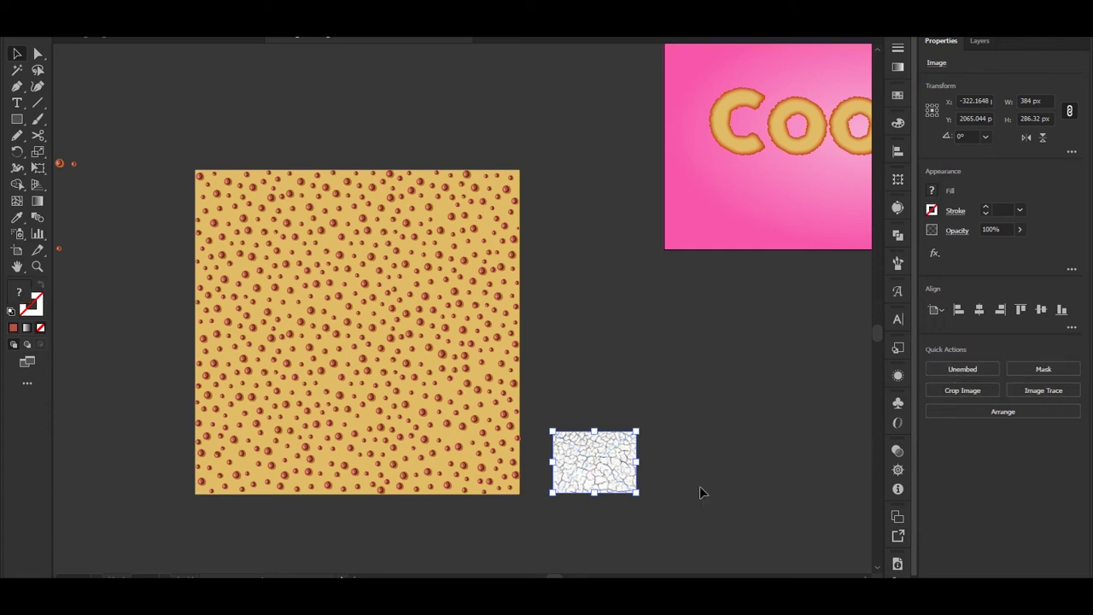
# - Convert the crack texture to vector paths with Image Trace and expand the tracing
pyautogui.scroll(3, 616, 483)
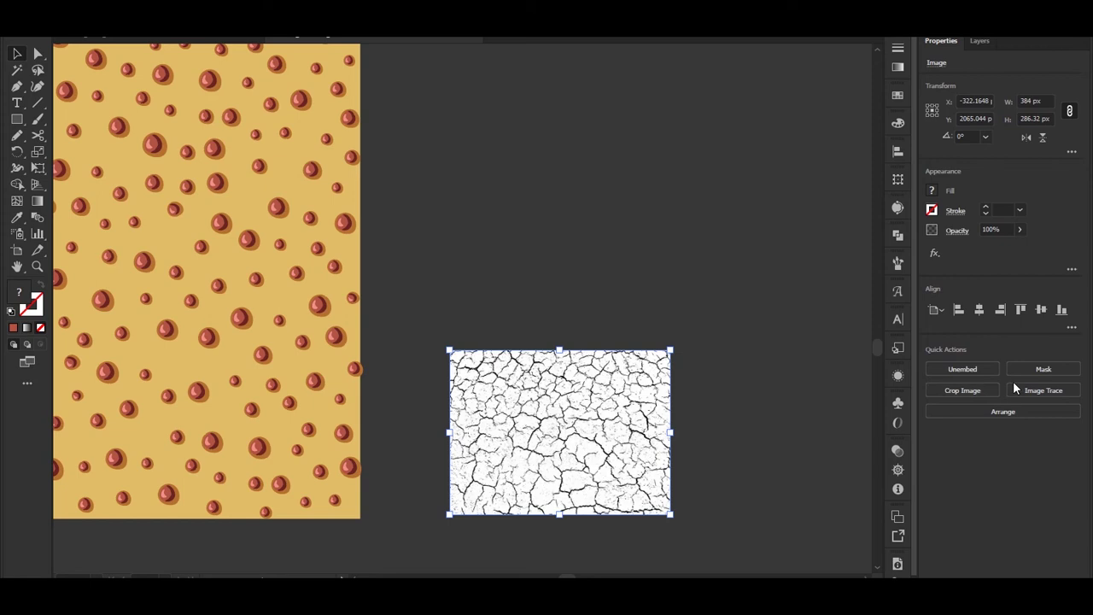
pyautogui.click(1033, 391)
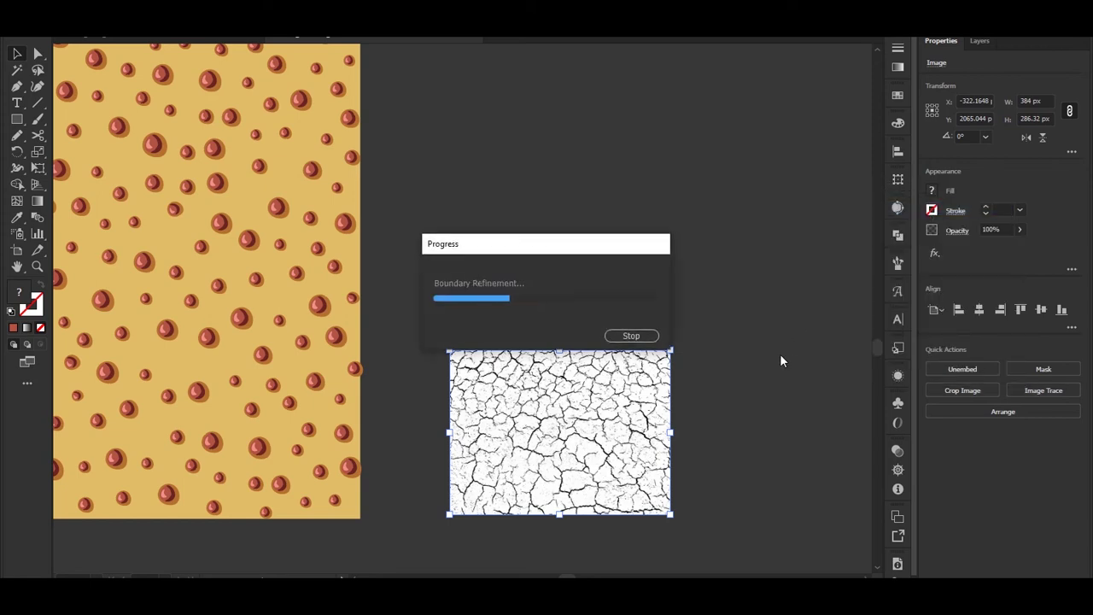
pyautogui.click(1016, 418)
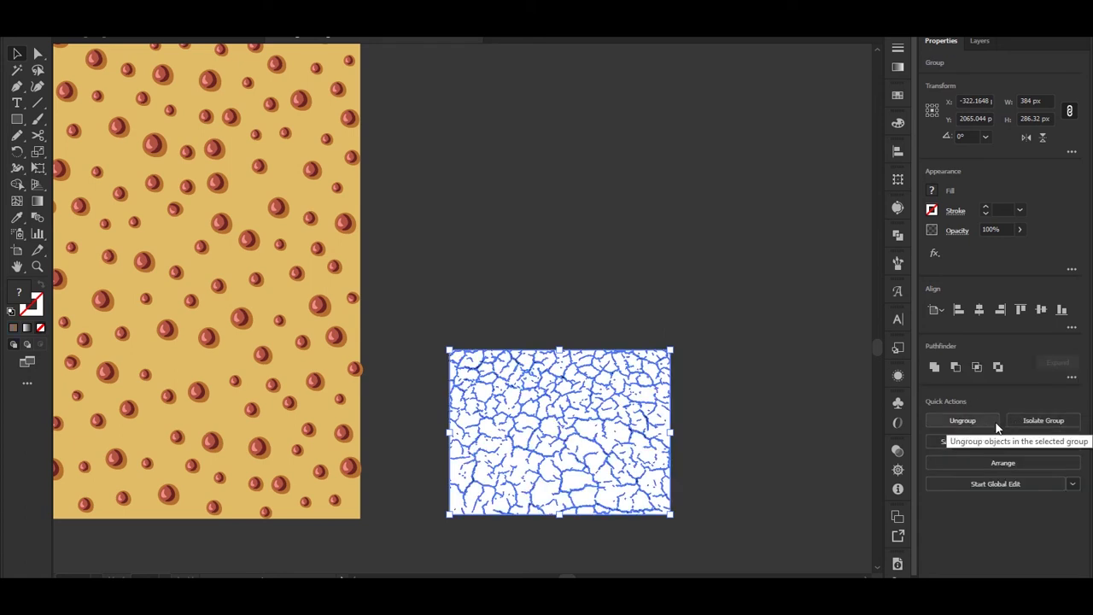
# - Isolate the traced crack group and delete its white background areas, keeping only the black crack lines
pyautogui.click(1036, 420)
pyautogui.click(622, 437)
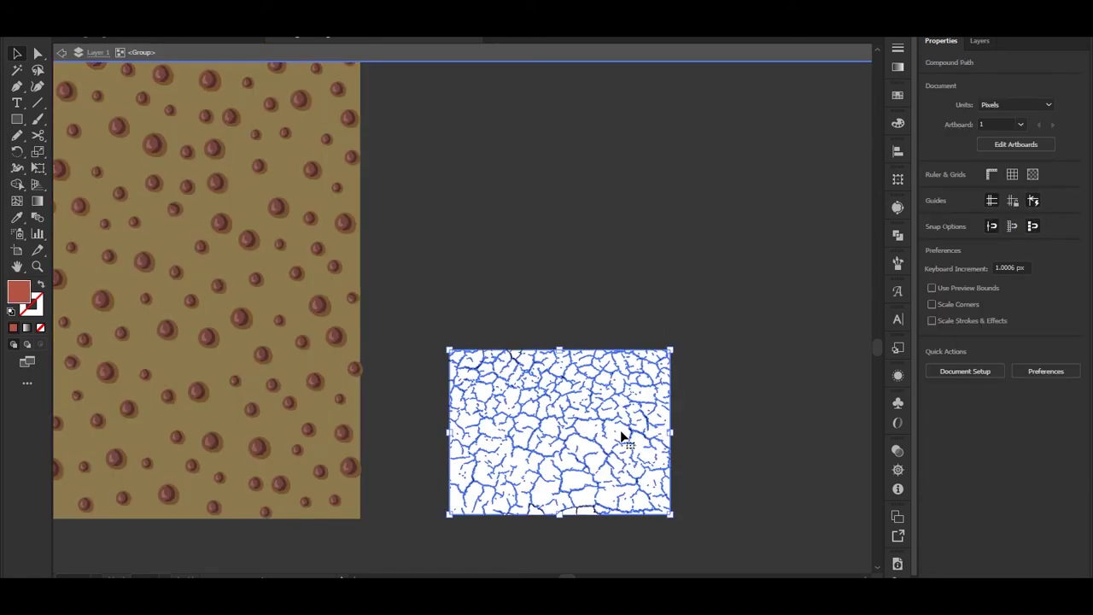
pyautogui.hotkey('ctrl', '8')
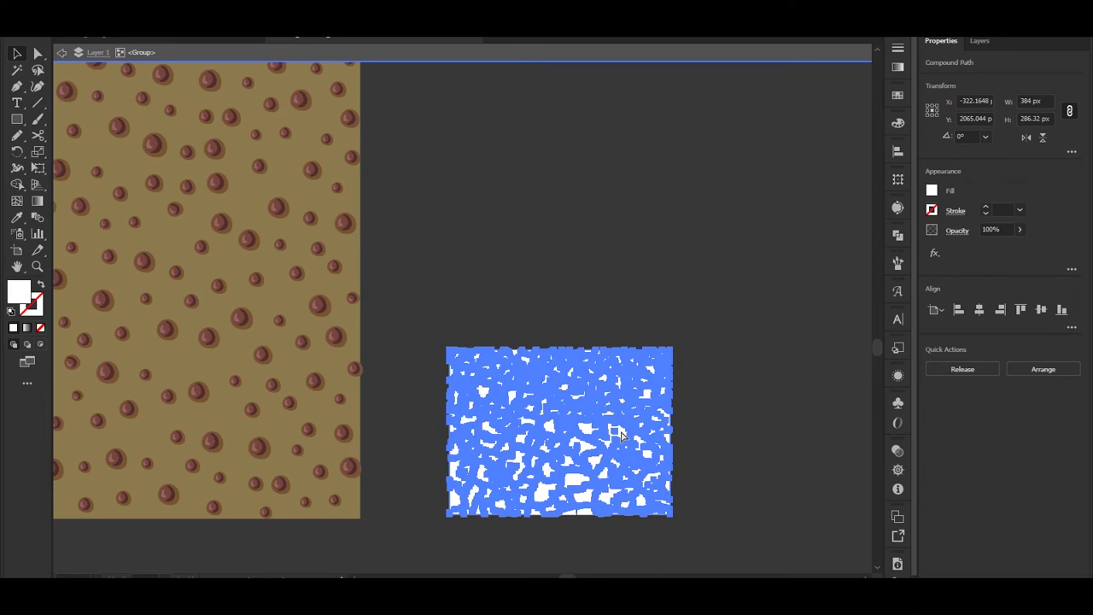
pyautogui.press('Delete')
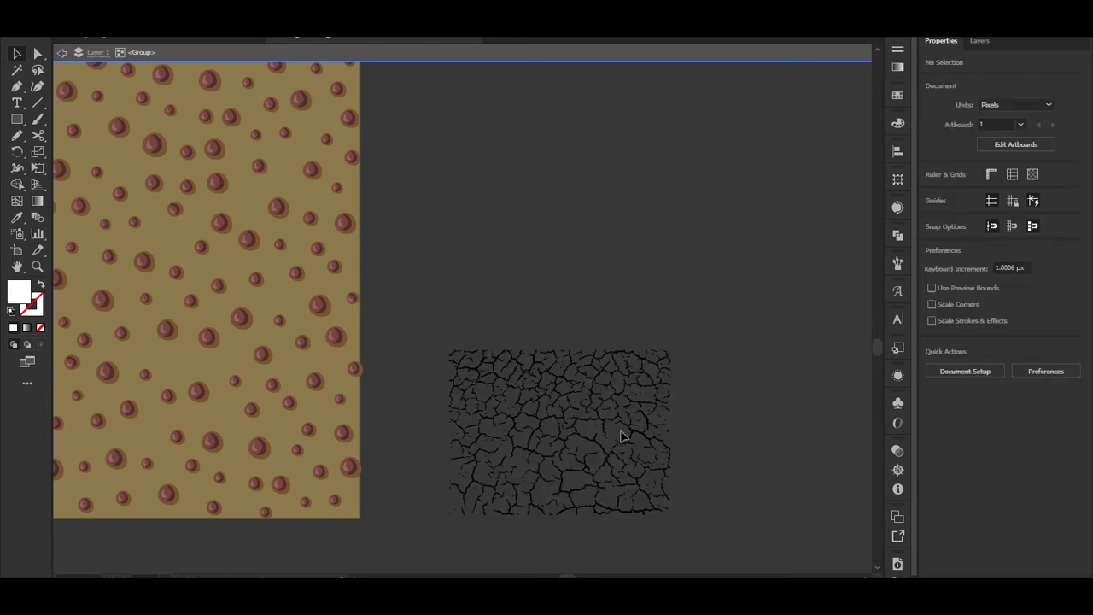
pyautogui.doubleClick(728, 424)
# - Select the tan square together with all its chips and lock the selection
pyautogui.scroll(-2, 728, 423)
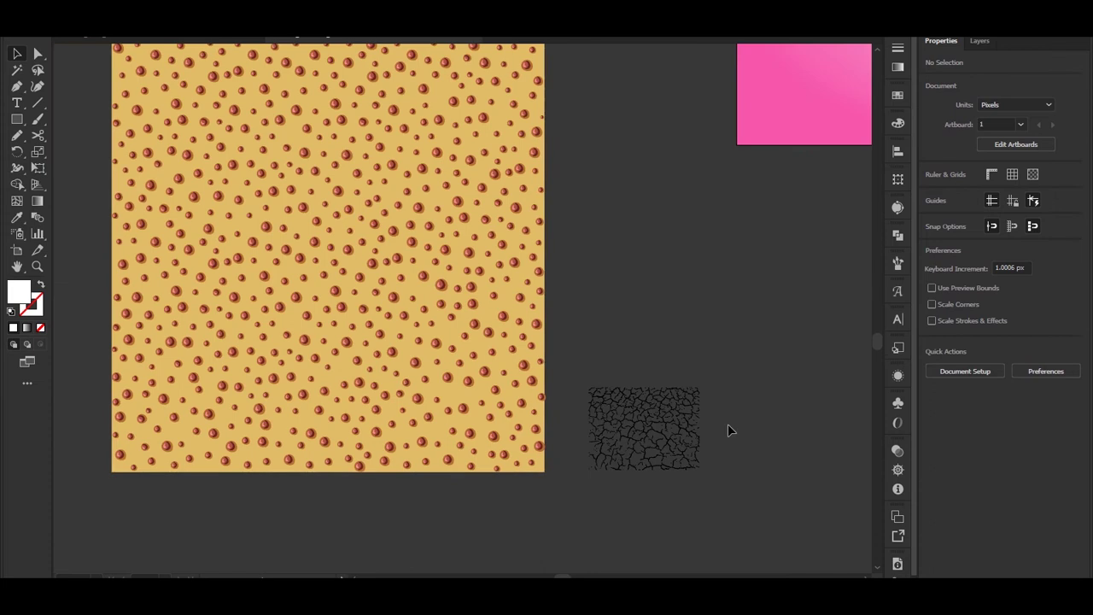
pyautogui.moveTo(606, 416); pyautogui.dragTo(621, 441)
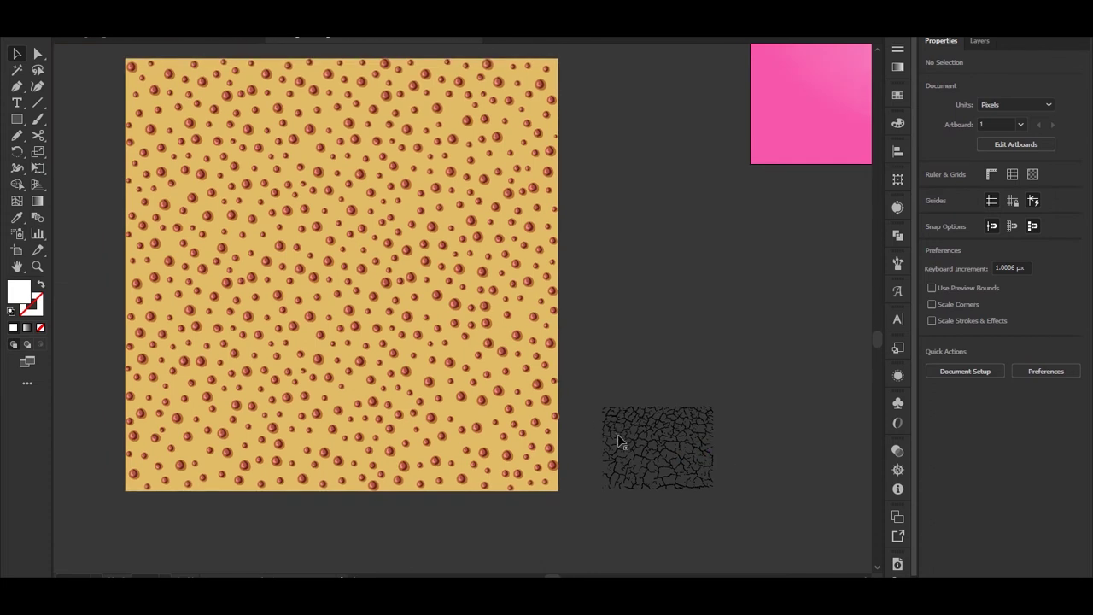
pyautogui.scroll(-1, 620, 441)
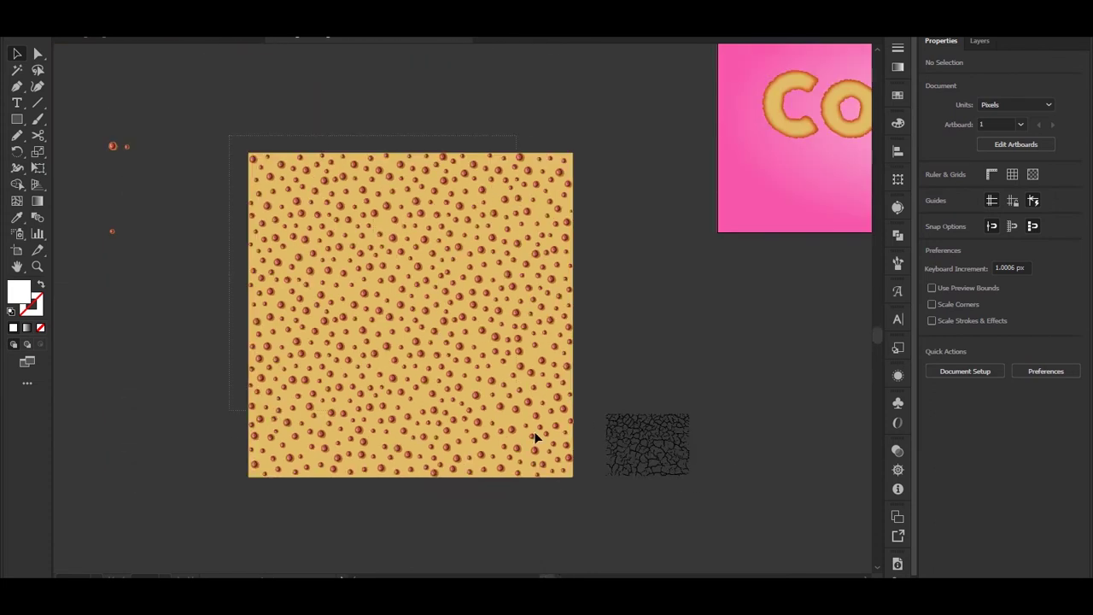
pyautogui.moveTo(586, 492); pyautogui.dragTo(590, 497)
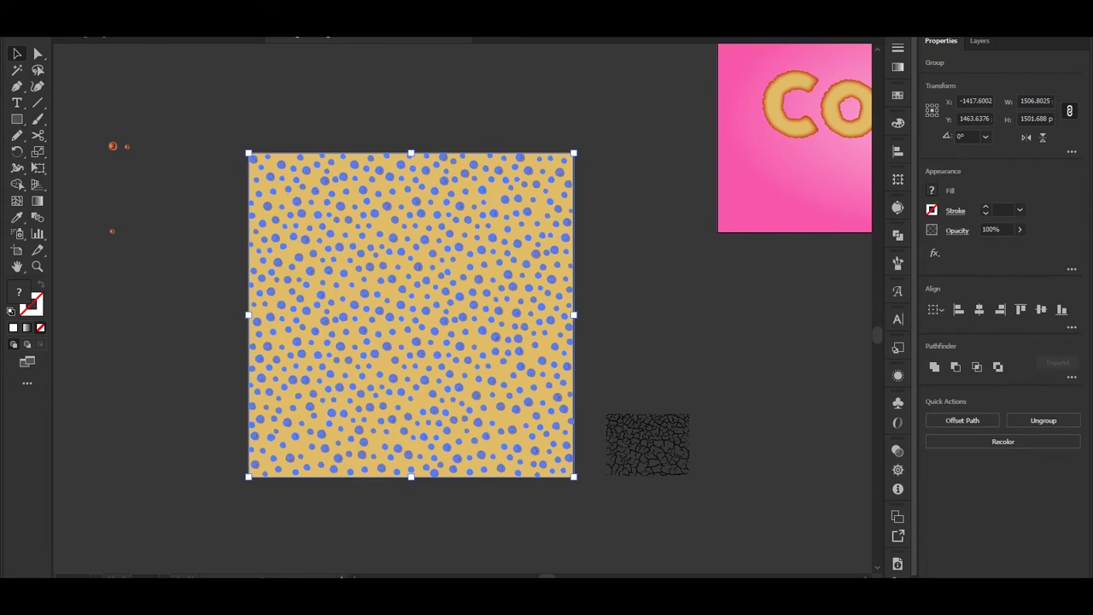
pyautogui.click(124, 31)
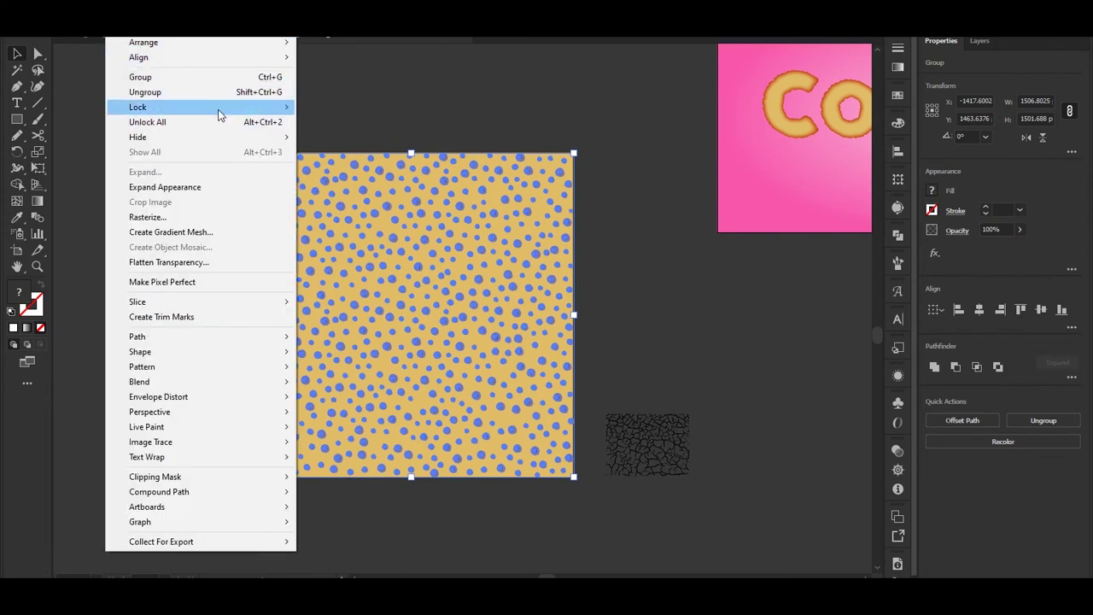
pyautogui.moveTo(219, 114)
pyautogui.click(321, 106)
# - Delete the spare chips lying outside the tan square, beyond its upper-left side
pyautogui.hscroll(-2, 231, 135)
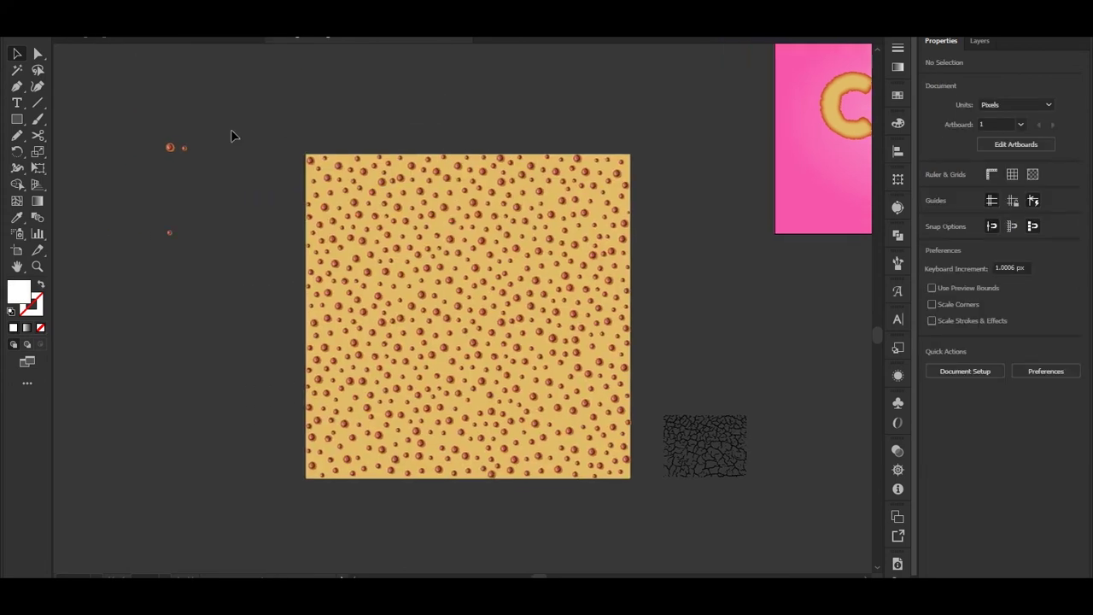
pyautogui.moveTo(231, 135); pyautogui.dragTo(147, 248)
pyautogui.press('Delete')
# - Enlarge the crack artwork to about 1151 px wide and place it over the square's upper-left part
pyautogui.hscroll(2, 414, 318)
pyautogui.moveTo(704, 503); pyautogui.dragTo(702, 496)
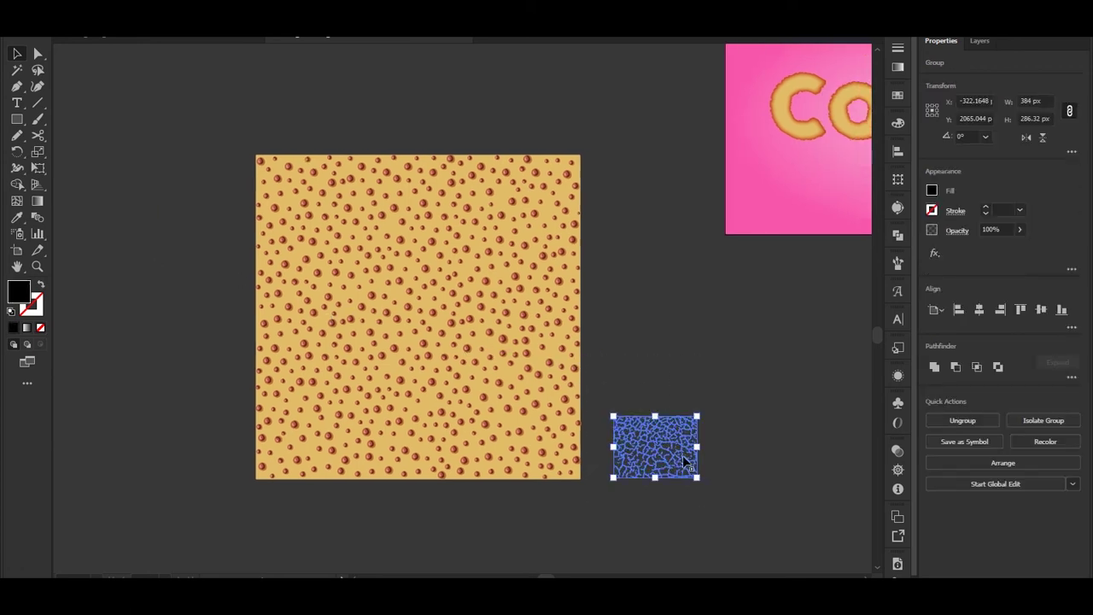
pyautogui.moveTo(613, 416); pyautogui.dragTo(448, 292)
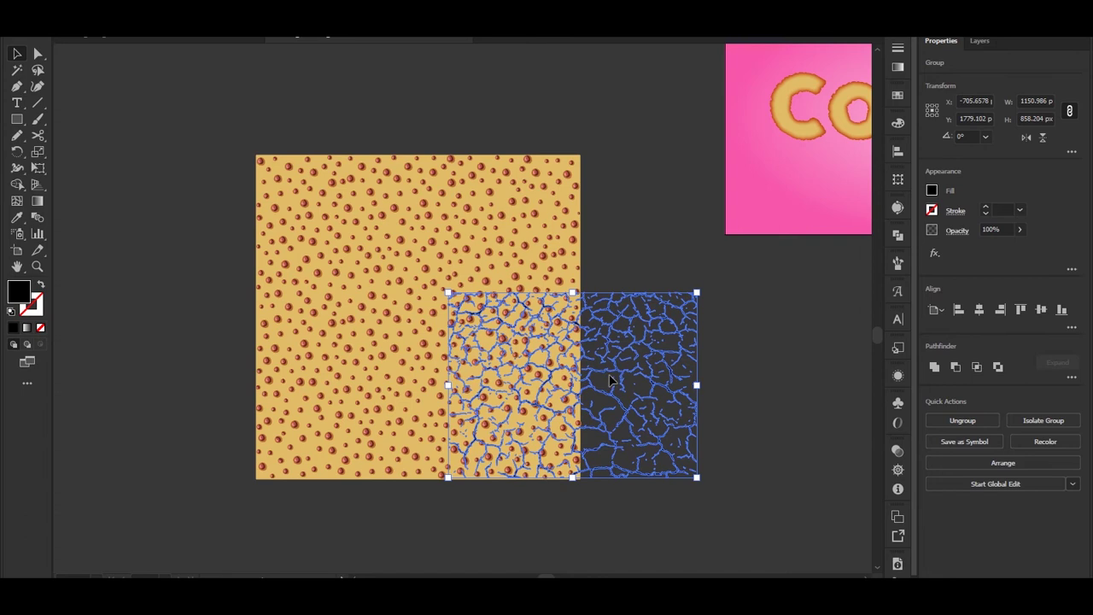
pyautogui.moveTo(618, 375); pyautogui.dragTo(418, 231)
pyautogui.moveTo(470, 198); pyautogui.dragTo(452, 253)
pyautogui.moveTo(542, 299); pyautogui.dragTo(486, 374)
# - Recolour the cracks with the orange-brown swatch from the colour palette above the pink artboard
pyautogui.press('i')
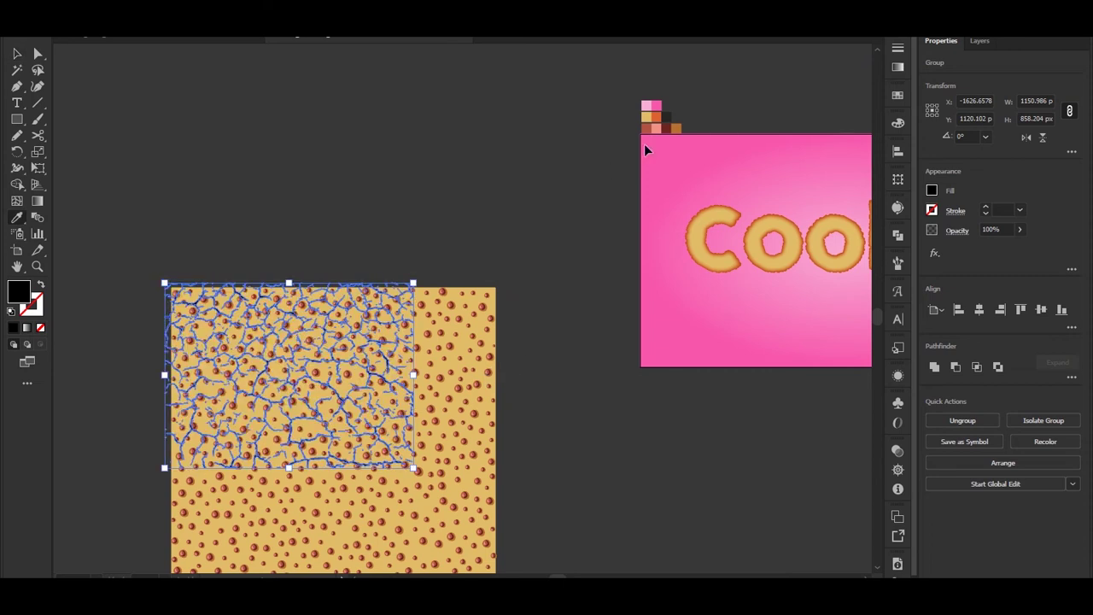
pyautogui.click(685, 126)
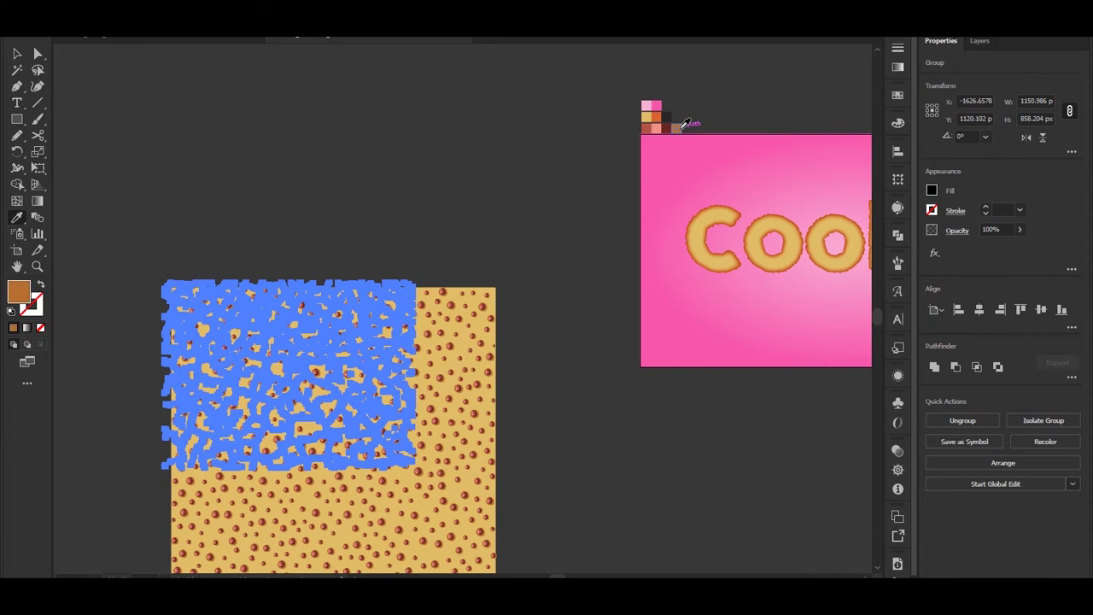
pyautogui.press('v')
pyautogui.click(530, 352)
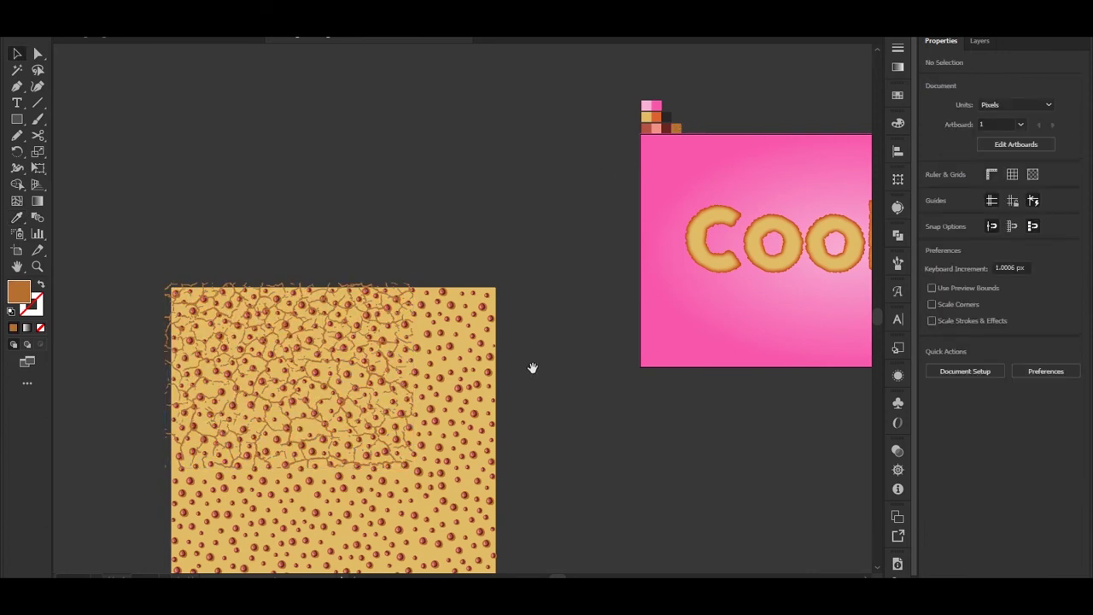
# - Align the crack artwork with the square's upper-left corner and scale it to about 1498 px wide to span the square
pyautogui.scroll(-2, 512, 369)
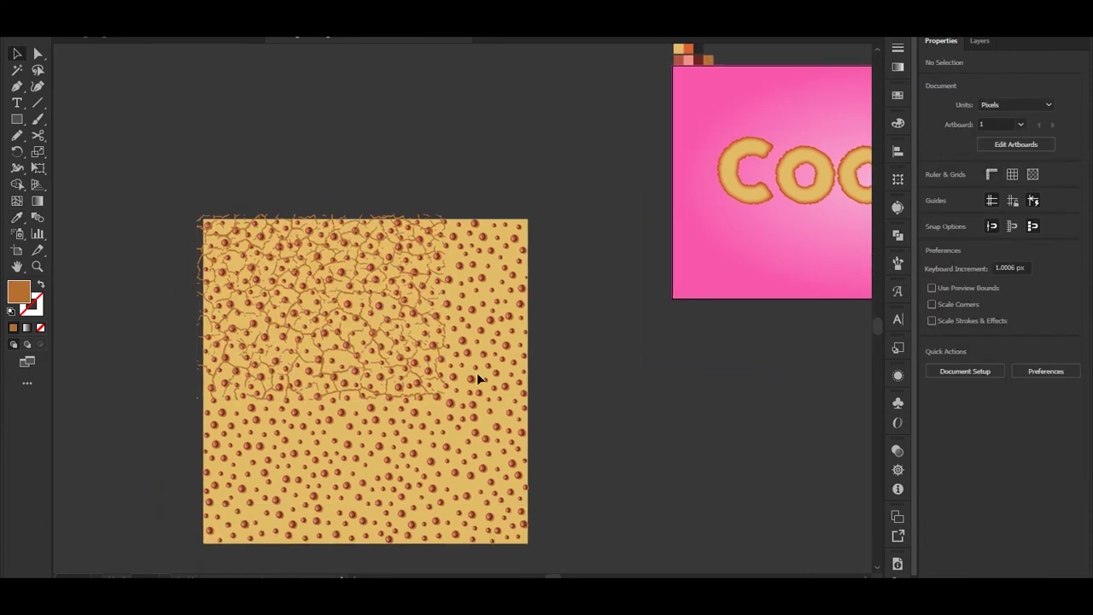
pyautogui.click(429, 393)
pyautogui.moveTo(429, 393); pyautogui.dragTo(434, 361)
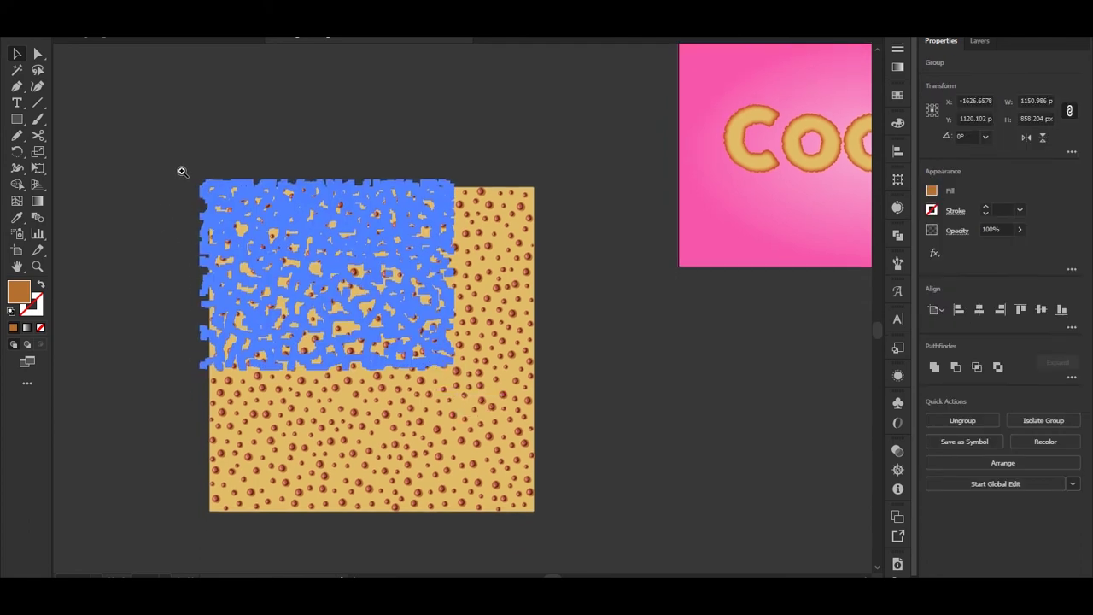
pyautogui.moveTo(599, 439); pyautogui.dragTo(518, 425)
pyautogui.moveTo(593, 452); pyautogui.dragTo(781, 559)
pyautogui.moveTo(445, 486); pyautogui.dragTo(550, 461)
pyautogui.moveTo(184, 481); pyautogui.dragTo(317, 476)
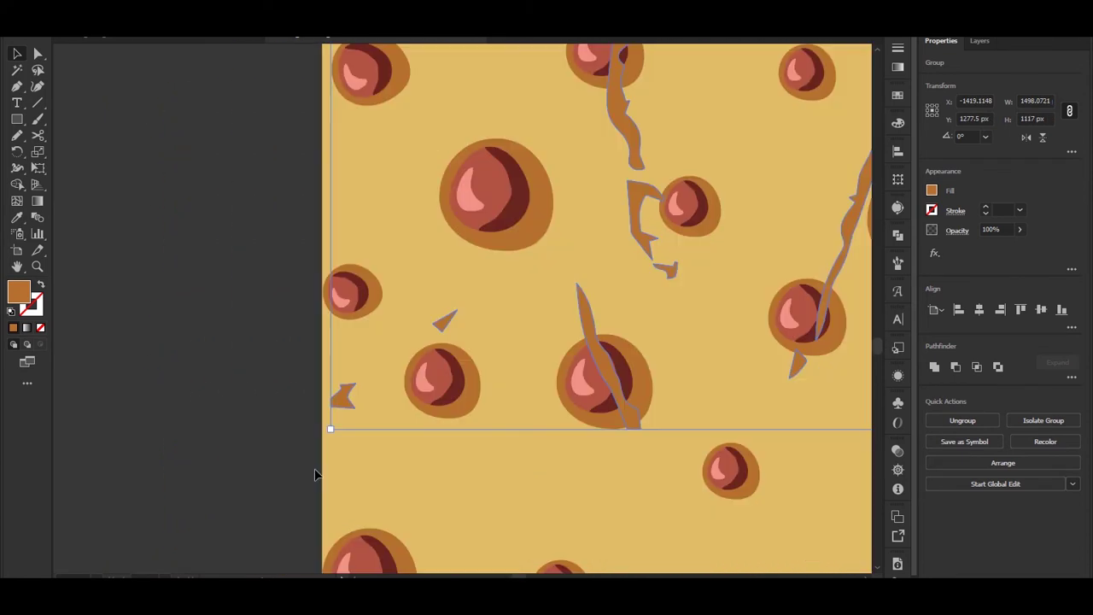
# - Fine-tune the crack artwork's lower corners so its sides meet the square's left and right edges
pyautogui.moveTo(330, 437); pyautogui.dragTo(322, 437)
pyautogui.scroll(-5, 300, 444)
pyautogui.moveTo(697, 432); pyautogui.dragTo(644, 386)
pyautogui.scroll(6, 723, 440)
pyautogui.moveTo(627, 472); pyautogui.dragTo(612, 317)
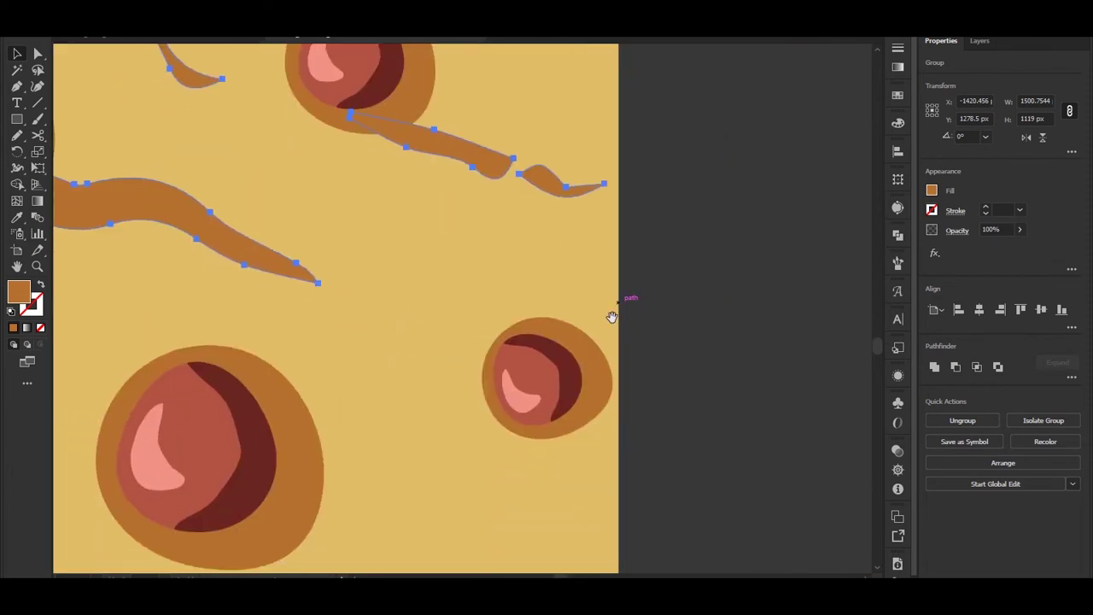
pyautogui.scroll(1, 596, 449)
pyautogui.moveTo(612, 404); pyautogui.dragTo(621, 413)
pyautogui.click(649, 444)
# - Adjust the crack artwork's upper-left corner to fit the square's top and left edges, about 1502 px wide
pyautogui.scroll(-7, 649, 444)
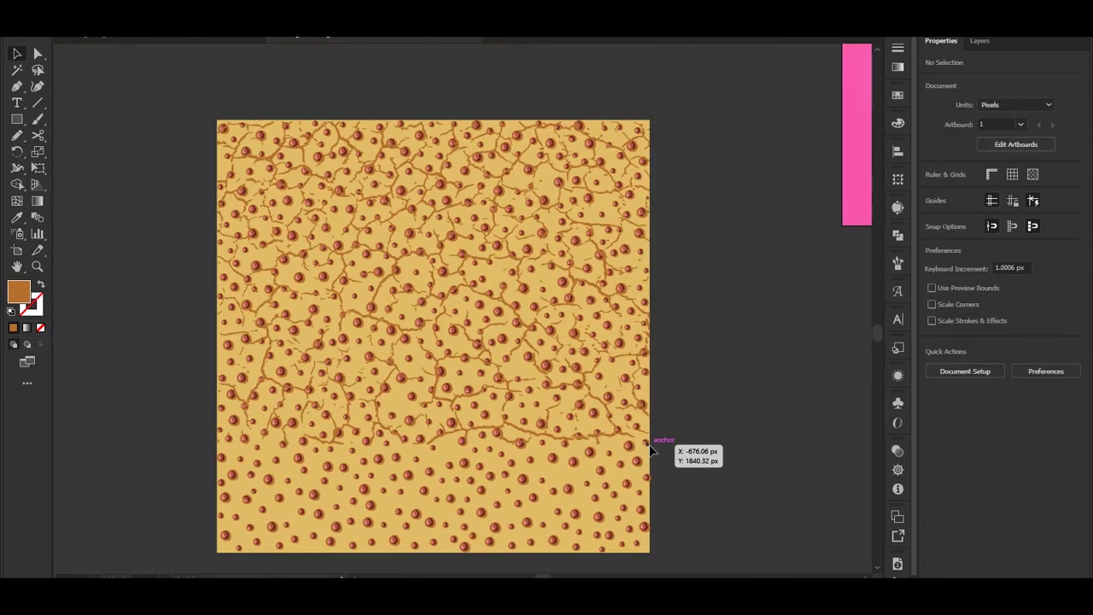
pyautogui.moveTo(556, 434); pyautogui.dragTo(572, 423)
pyautogui.moveTo(205, 94); pyautogui.dragTo(275, 146)
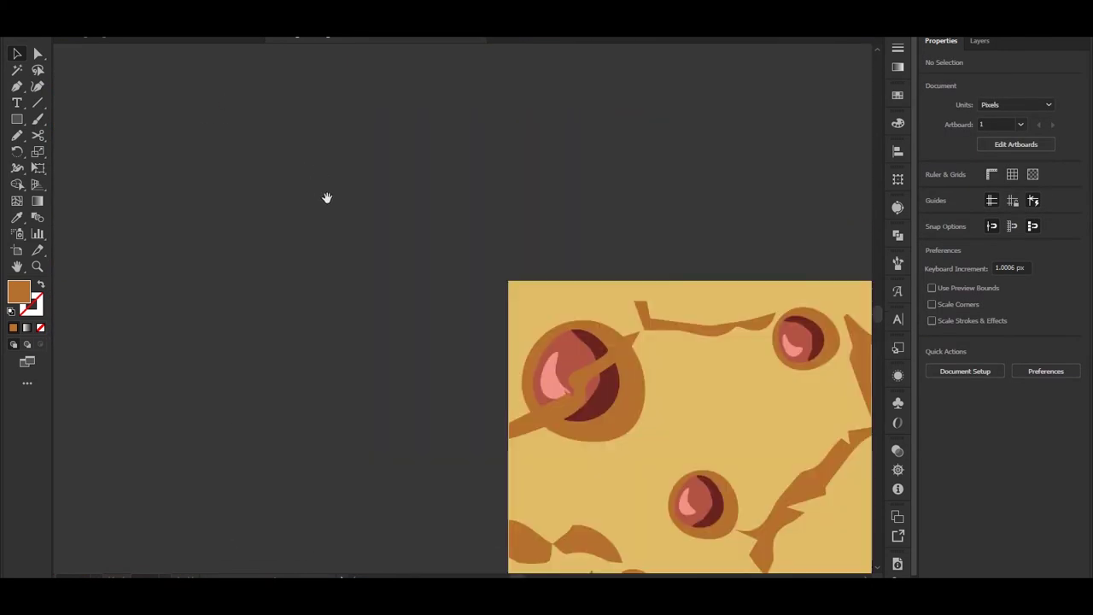
pyautogui.moveTo(428, 251); pyautogui.dragTo(419, 293)
pyautogui.moveTo(633, 365); pyautogui.dragTo(630, 341)
# - Duplicate the crack artwork straight down, directly below the original, to cover the rest of the square
pyautogui.scroll(-7, 602, 324)
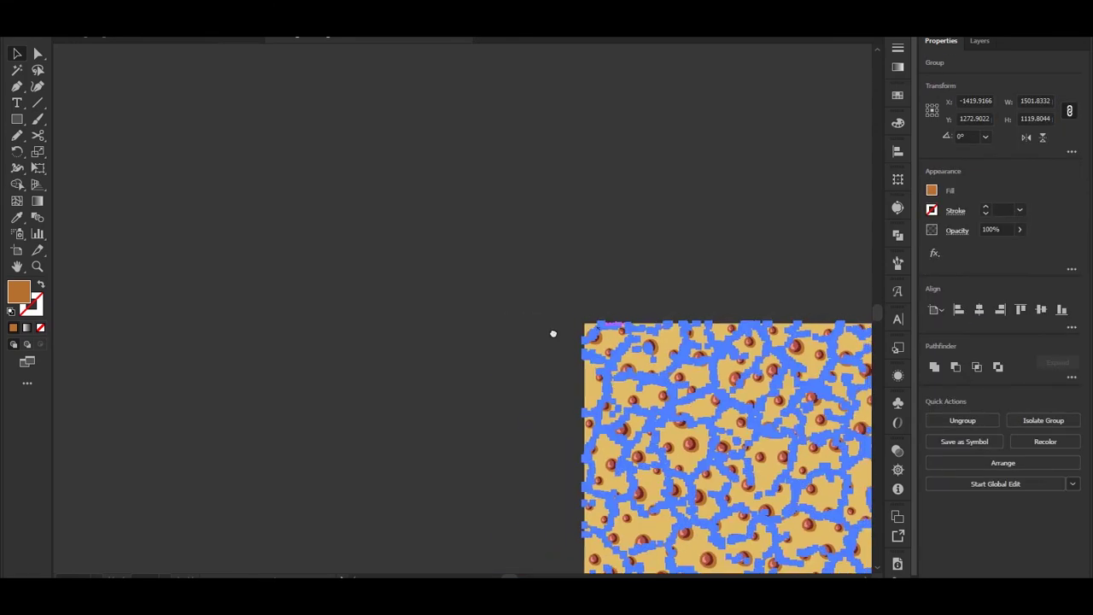
pyautogui.moveTo(555, 334); pyautogui.dragTo(298, 174)
pyautogui.moveTo(517, 402); pyautogui.dragTo(497, 313)
pyautogui.scroll(-2, 498, 313)
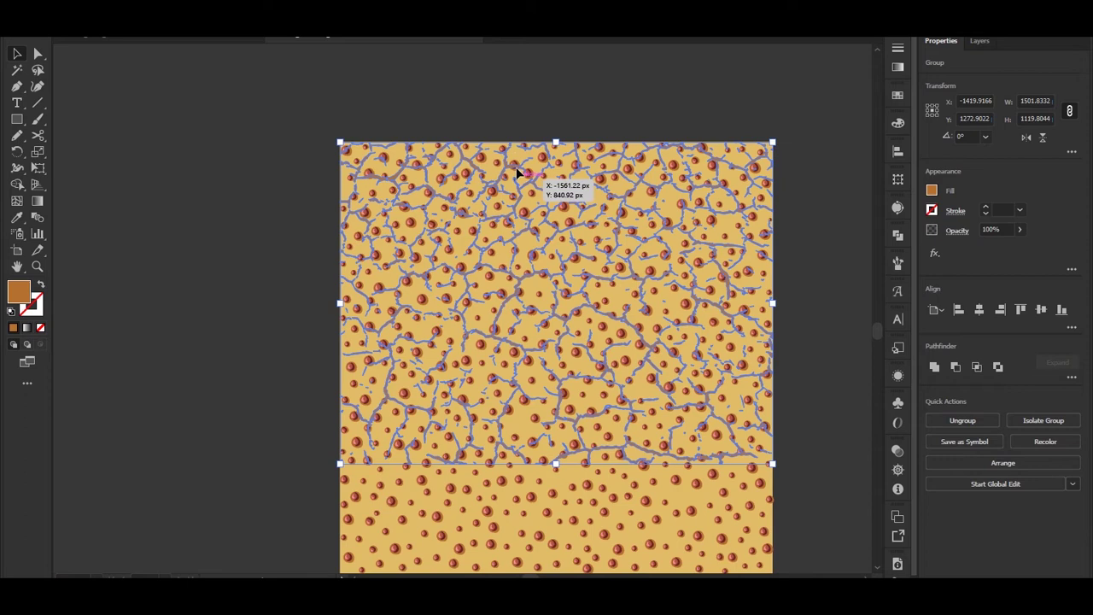
pyautogui.moveTo(510, 151); pyautogui.dragTo(529, 478)
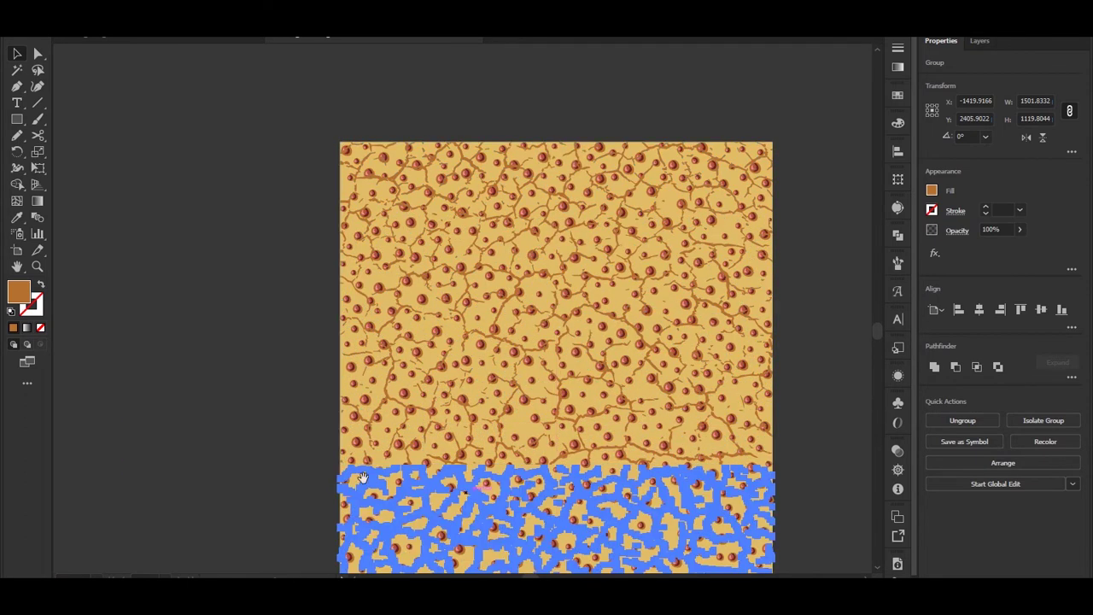
pyautogui.moveTo(402, 480); pyautogui.dragTo(429, 371)
pyautogui.scroll(-5, 430, 371)
pyautogui.click(333, 402)
# - Lasso the duplicated cracks hanging below the square and delete them, along with the leftover speck
pyautogui.scroll(-3, 334, 398)
pyautogui.moveTo(475, 419); pyautogui.dragTo(460, 314)
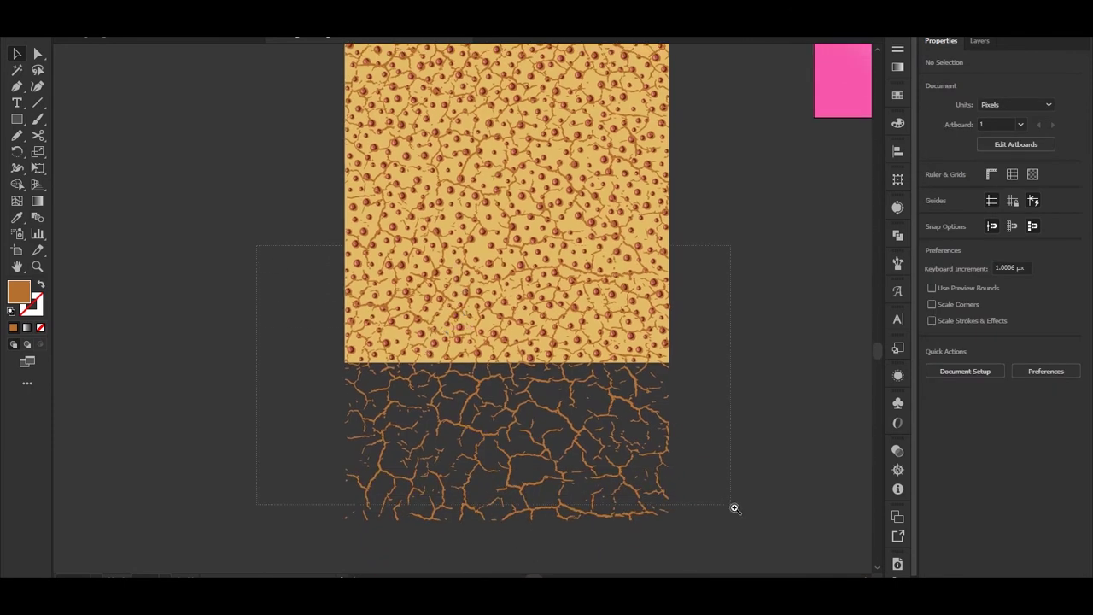
pyautogui.moveTo(732, 506); pyautogui.dragTo(737, 510)
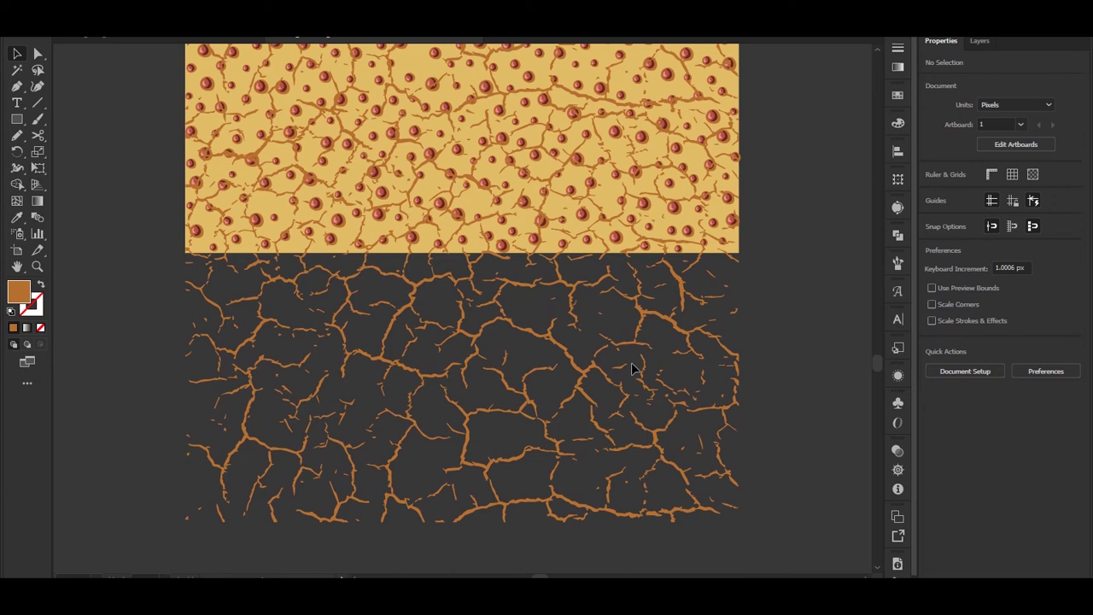
pyautogui.press('q')
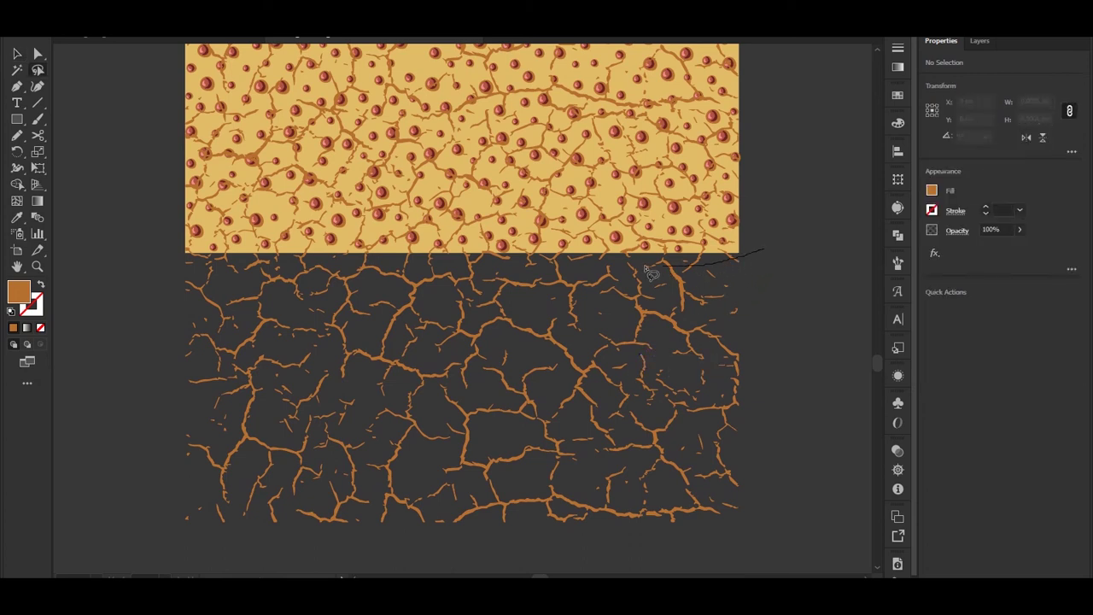
pyautogui.moveTo(144, 336)
pyautogui.mouseDown()
pyautogui.moveTo(160, 495)
pyautogui.moveTo(248, 545)
pyautogui.mouseUp()
pyautogui.moveTo(524, 555)
pyautogui.mouseDown()
pyautogui.moveTo(701, 534)
pyautogui.moveTo(788, 463)
pyautogui.mouseUp()
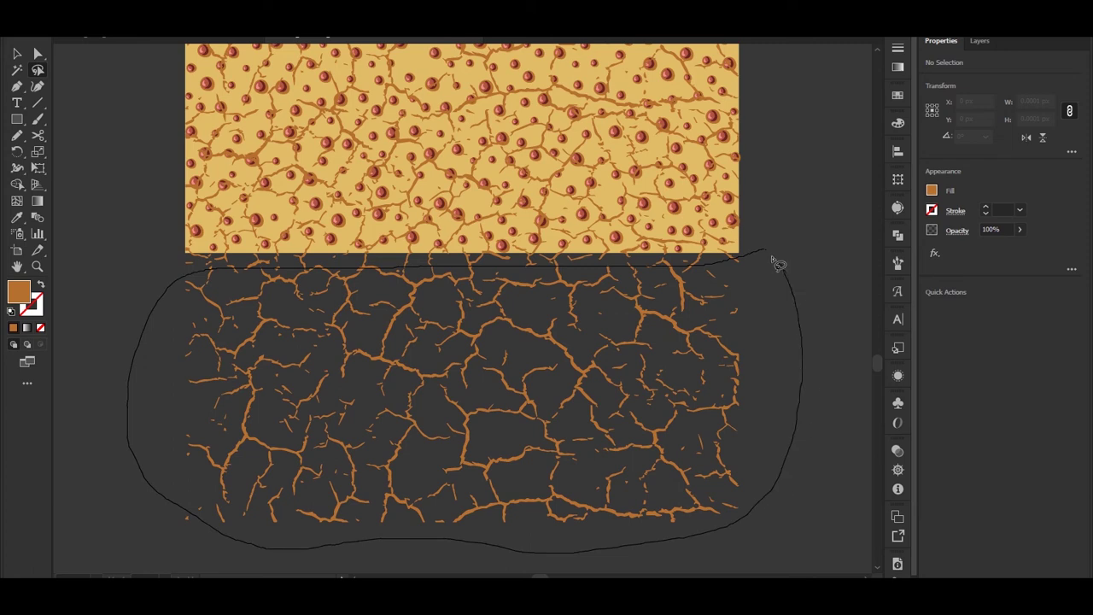
pyautogui.moveTo(771, 258); pyautogui.dragTo(769, 256)
pyautogui.press('Delete')
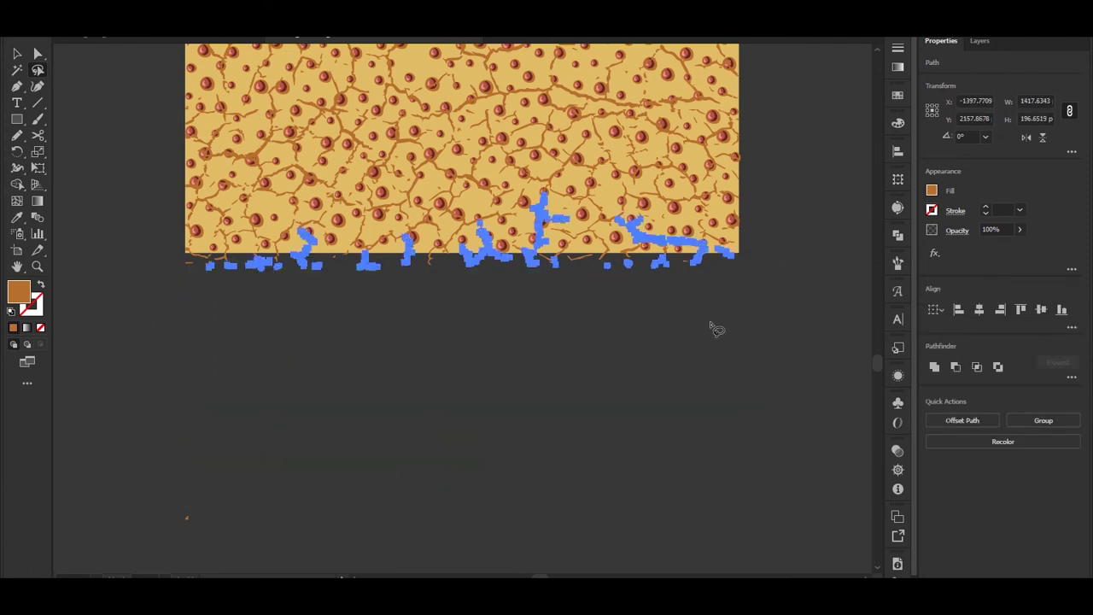
pyautogui.moveTo(156, 528); pyautogui.dragTo(201, 484)
pyautogui.press('Delete')
# - Select the crack anchor points protruding below most of the square's lower edge and delete them
pyautogui.scroll(1, 351, 299)
pyautogui.moveTo(351, 299); pyautogui.dragTo(282, 430)
pyautogui.press('a')
pyautogui.scroll(1, 704, 393)
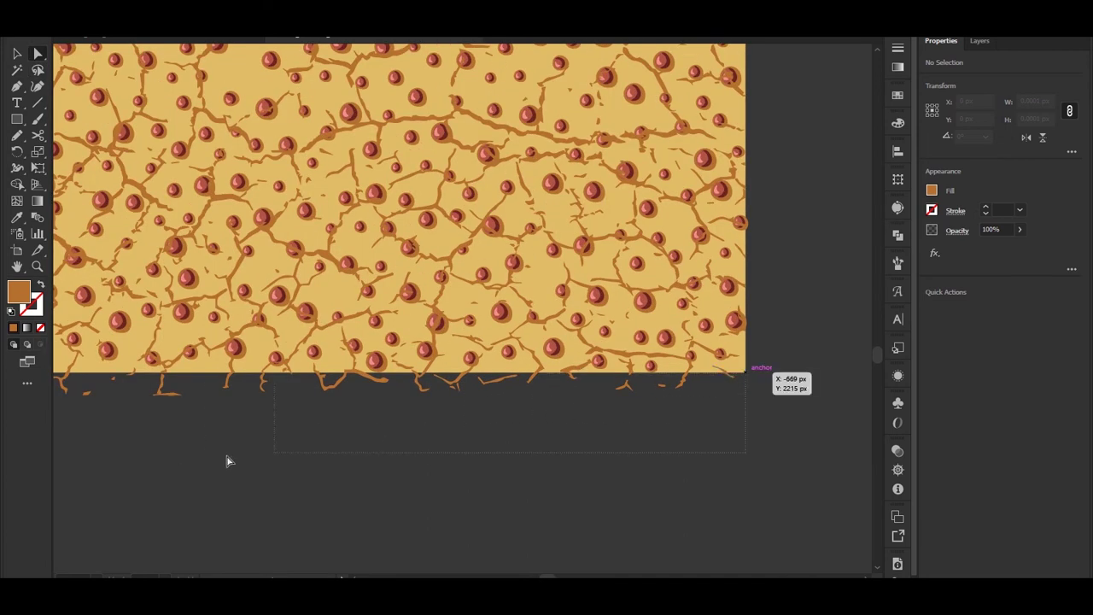
pyautogui.moveTo(88, 479); pyautogui.dragTo(88, 478)
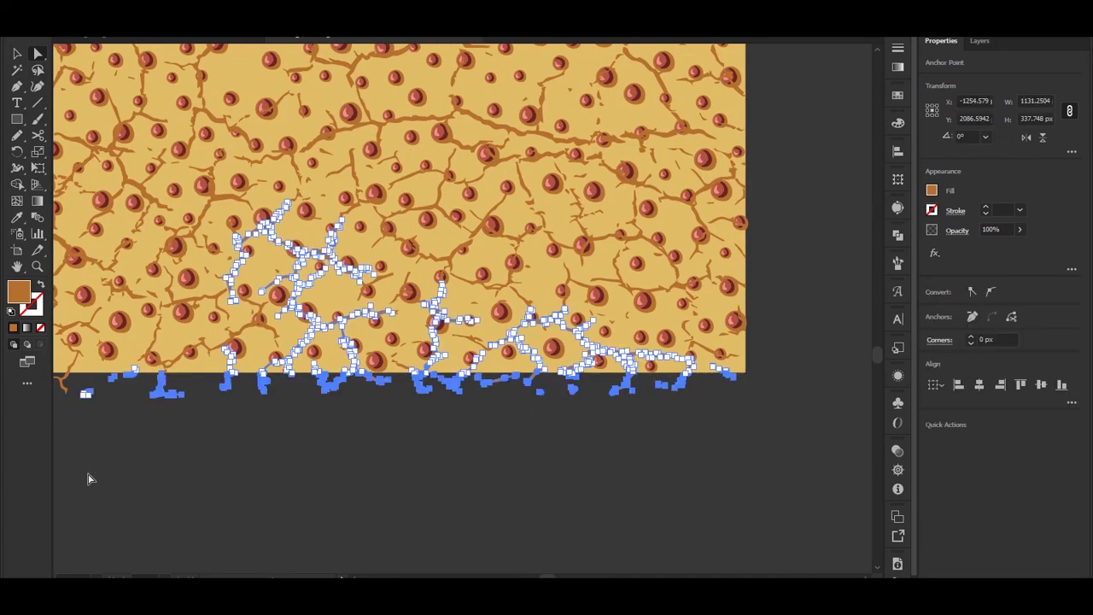
pyautogui.press('Delete')
# - Delete the remaining crack anchor points protruding below the square near its lower-left corner
pyautogui.click(168, 447)
pyautogui.press('space')
pyautogui.moveTo(220, 445); pyautogui.dragTo(441, 474)
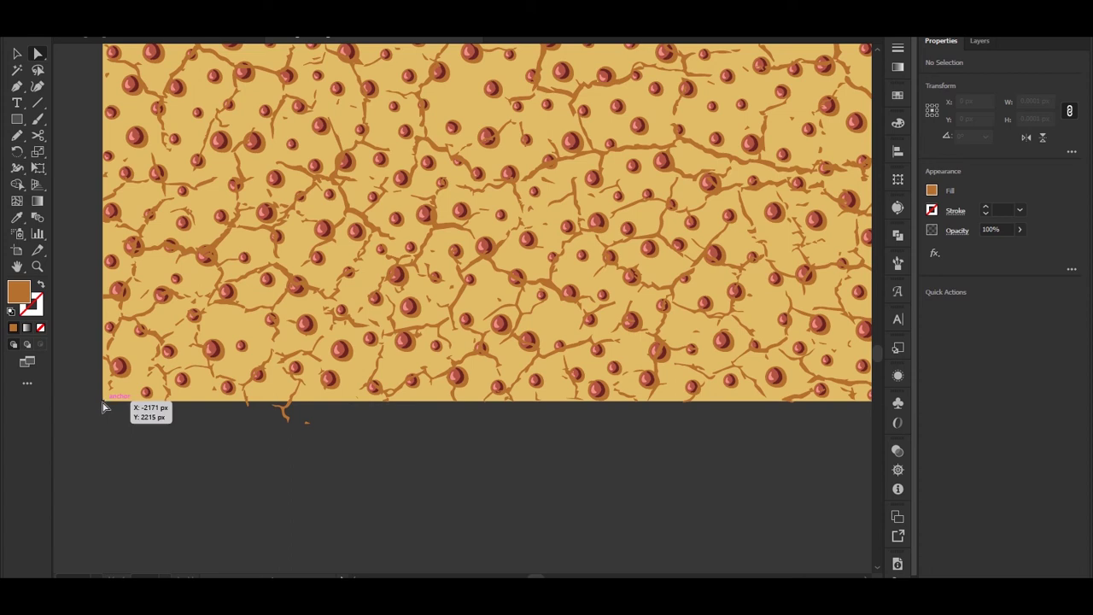
pyautogui.moveTo(383, 501); pyautogui.dragTo(384, 500)
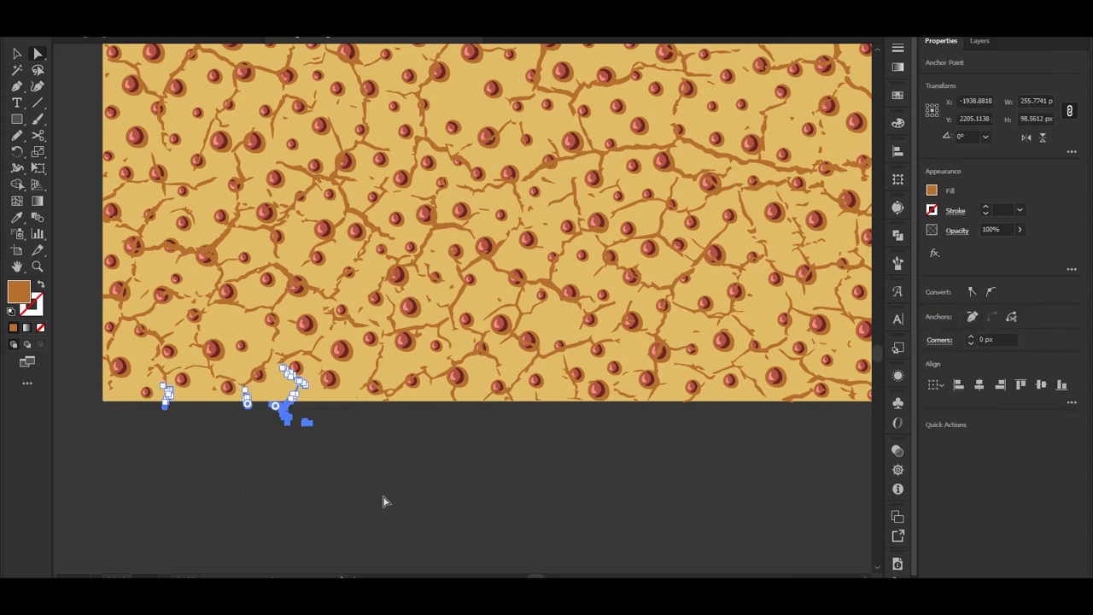
pyautogui.press('Delete')
# - Delete the crack piece protruding below the right-hand part of the square's lower edge
pyautogui.keyDown('alt'); pyautogui.scroll(-1, 385, 464); pyautogui.keyUp('alt')
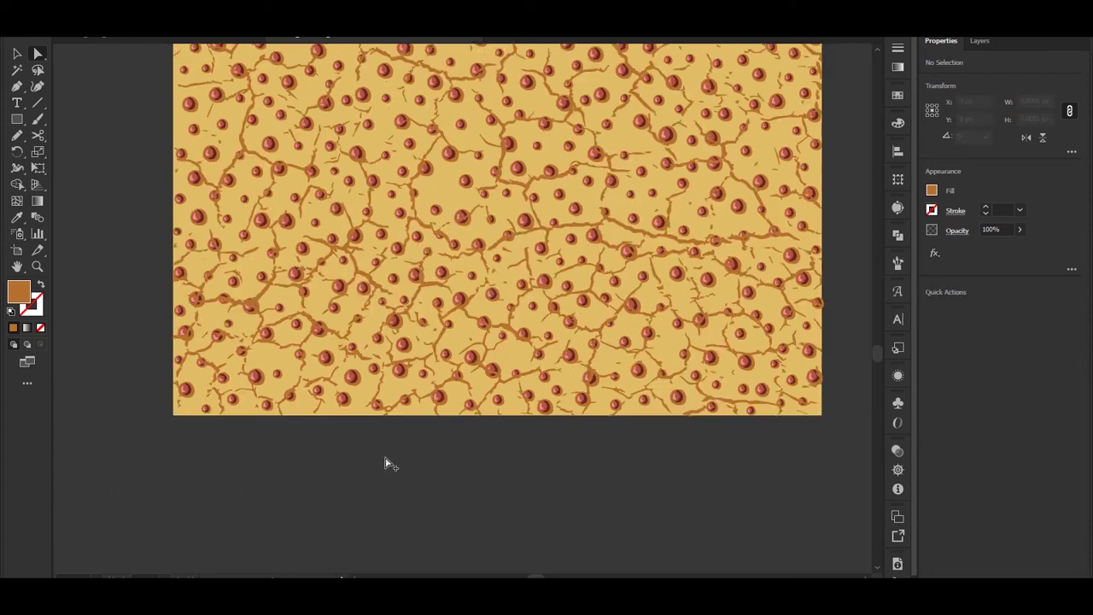
pyautogui.keyDown('alt'); pyautogui.scroll(1, 530, 483); pyautogui.keyUp('alt')
pyautogui.keyDown('alt'); pyautogui.scroll(5, 566, 373); pyautogui.keyUp('alt')
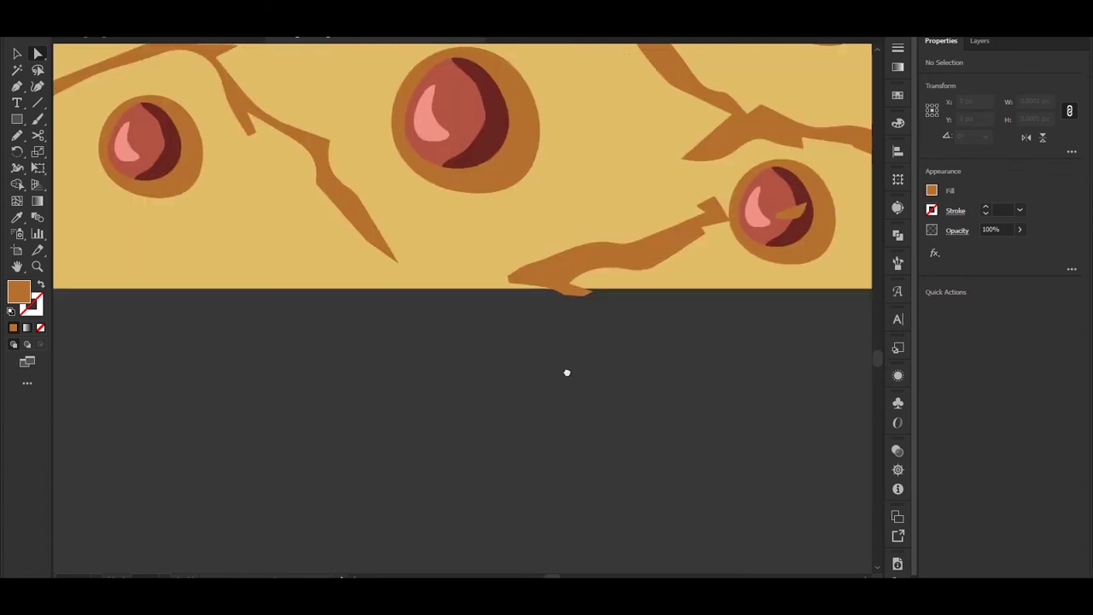
pyautogui.keyDown('alt'); pyautogui.scroll(2, 551, 356); pyautogui.keyUp('alt')
pyautogui.click(514, 317)
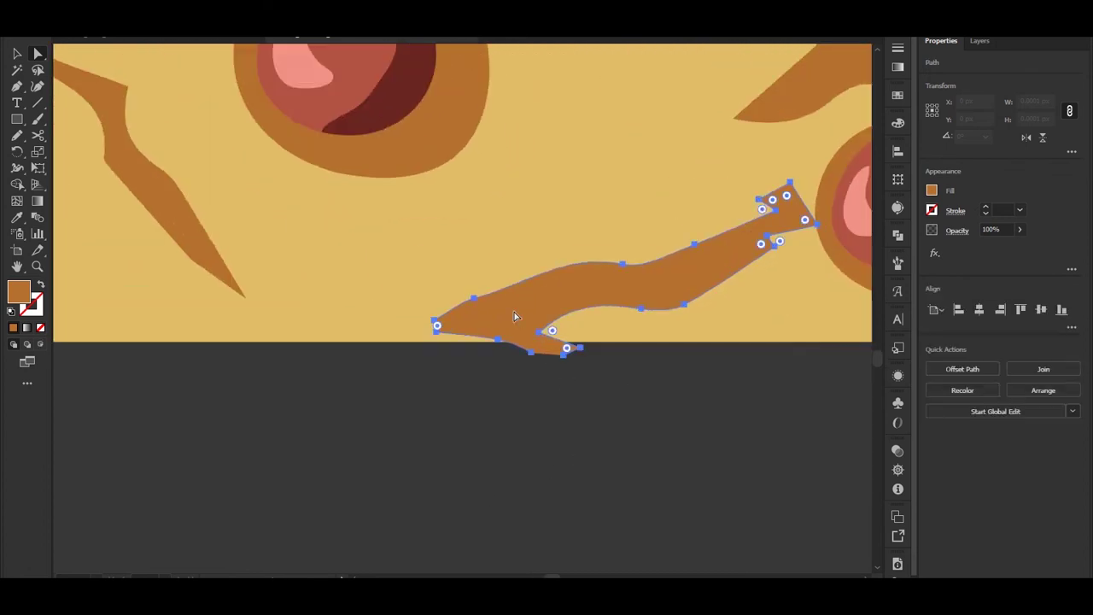
pyautogui.press('Delete')
pyautogui.keyDown('alt'); pyautogui.scroll(-6, 515, 317); pyautogui.keyUp('alt')
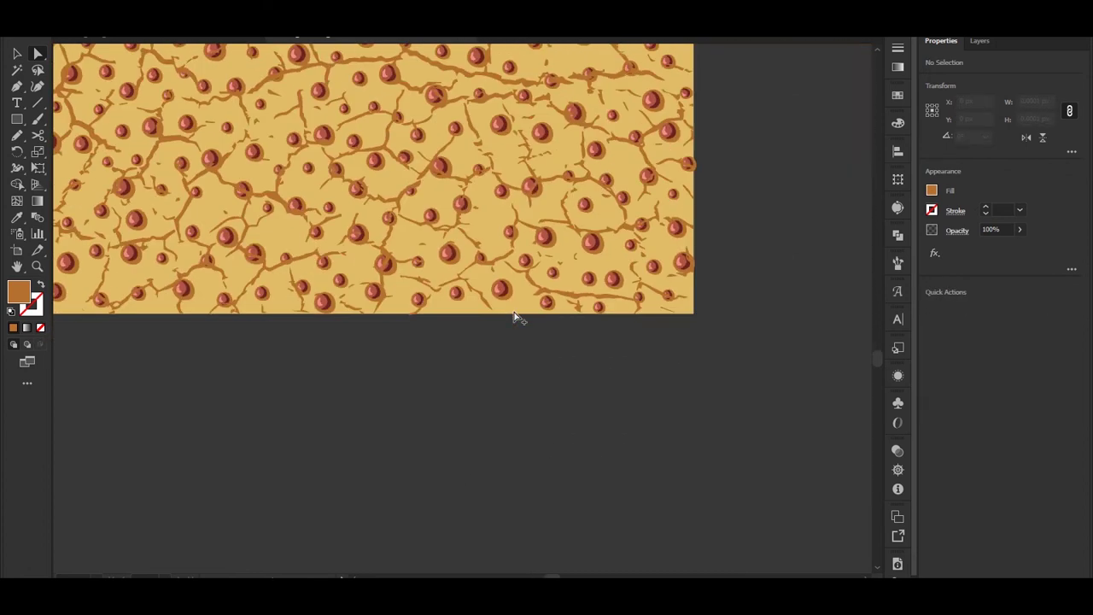
# - Review the whole texture square and its crack group to check that the cracks stay within the square's edges
pyautogui.moveTo(662, 395); pyautogui.dragTo(721, 418)
pyautogui.moveTo(559, 394); pyautogui.dragTo(539, 464)
pyautogui.keyDown('alt'); pyautogui.scroll(-1, 560, 409); pyautogui.keyUp('alt')
pyautogui.moveTo(579, 372); pyautogui.dragTo(557, 443)
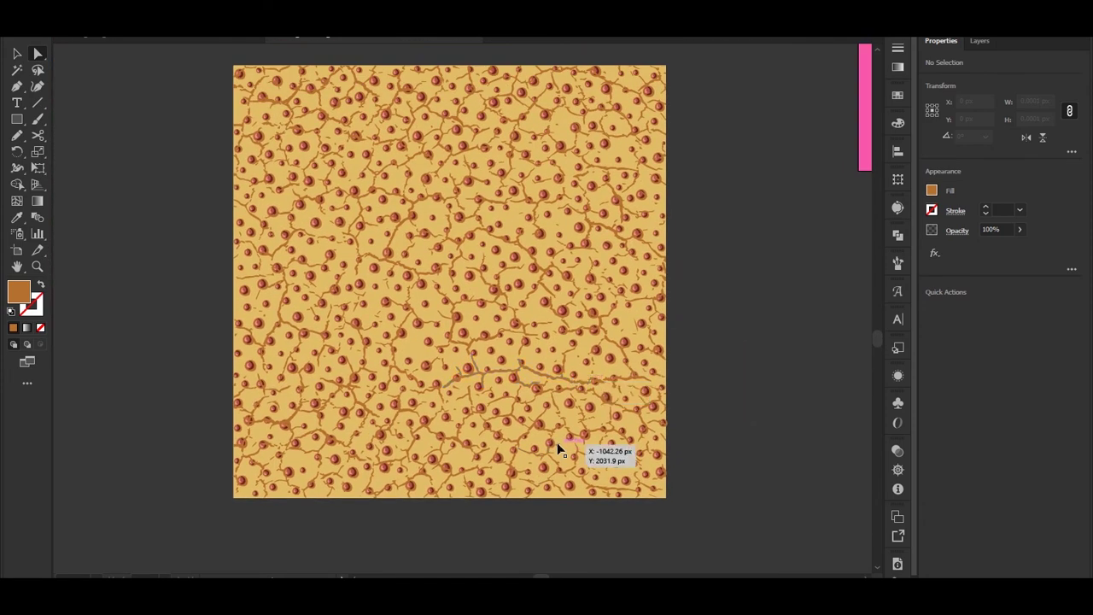
pyautogui.press('v')
pyautogui.click(546, 432)
pyautogui.keyDown('alt'); pyautogui.scroll(-1, 551, 427); pyautogui.keyUp('alt')
pyautogui.keyDown('shift'); pyautogui.click(554, 388); pyautogui.keyUp('shift')
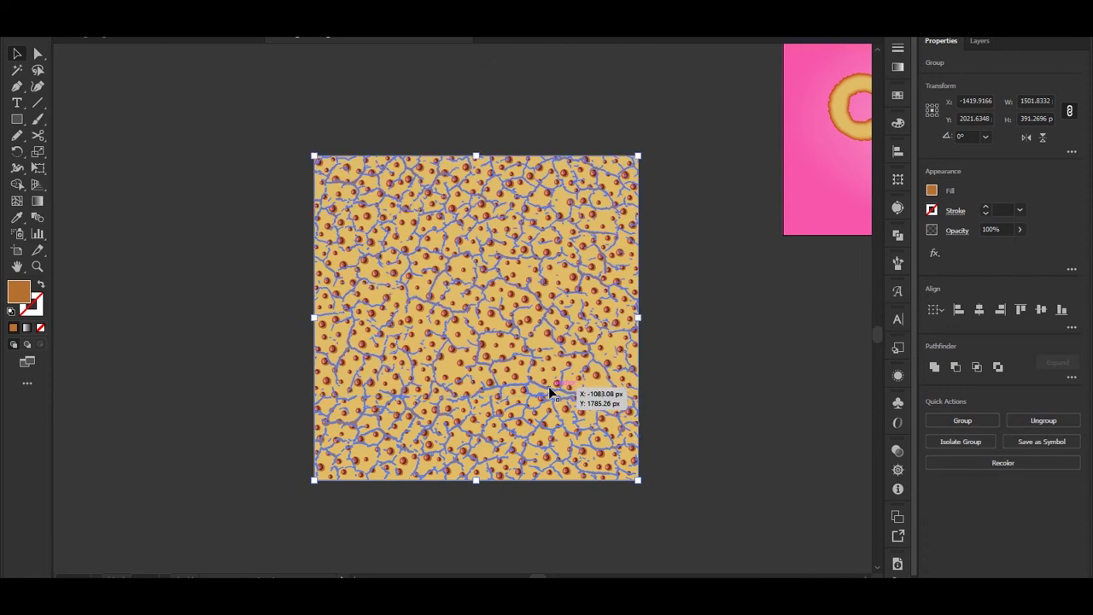
pyautogui.click(801, 392)
pyautogui.scroll(1, 800, 319)
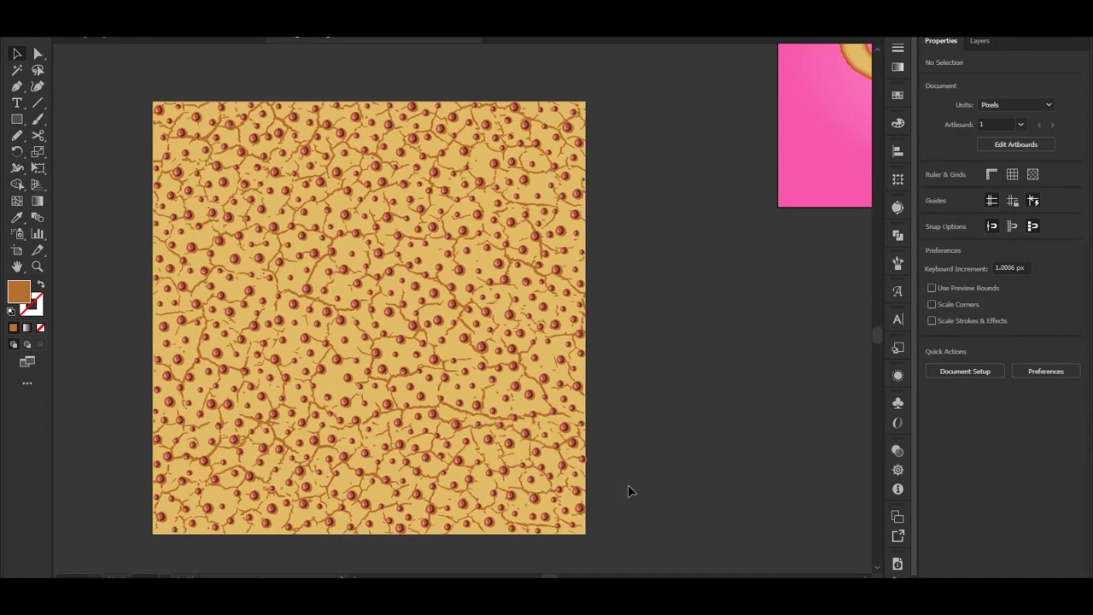
pyautogui.hotkey('ctrl', 'a')
pyautogui.click(629, 487)
pyautogui.keyDown('alt'); pyautogui.scroll(-1, 627, 484); pyautogui.keyUp('alt')
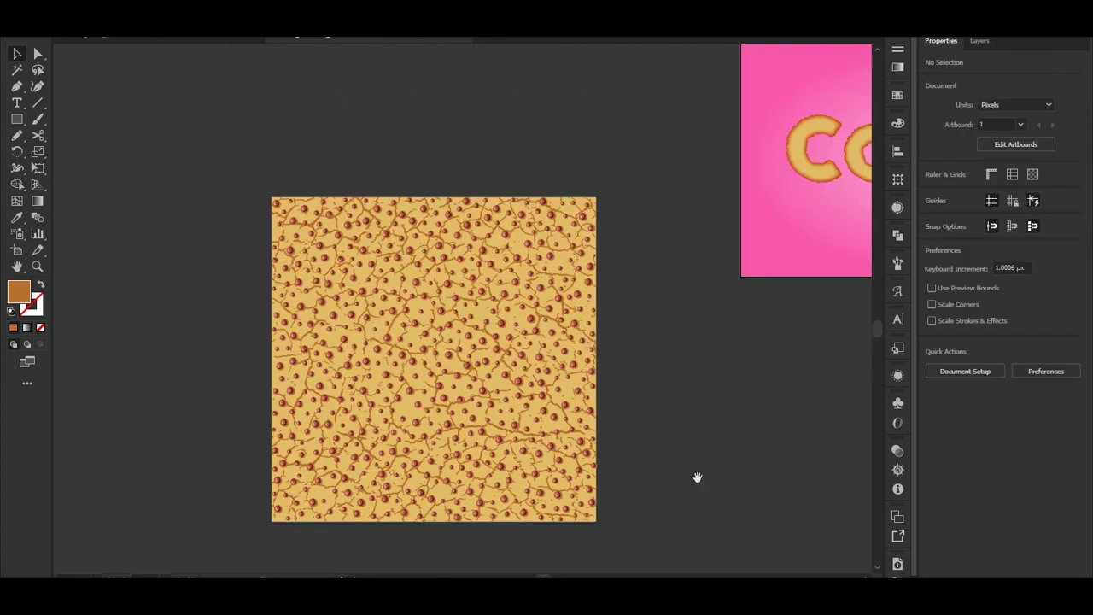
# - Unlock all locked objects and clear the resulting selection
pyautogui.moveTo(734, 309); pyautogui.dragTo(683, 321)
pyautogui.hotkey('ctrl', 'alt', '2')
pyautogui.moveTo(703, 366); pyautogui.dragTo(598, 413)
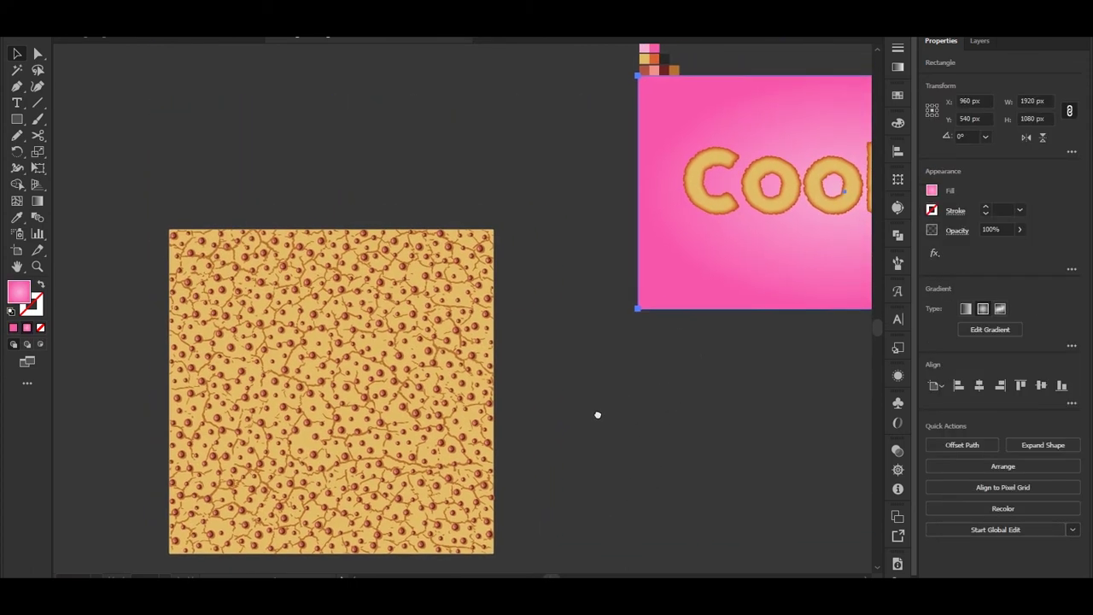
pyautogui.click(597, 419)
pyautogui.hscroll(3, 552, 419)
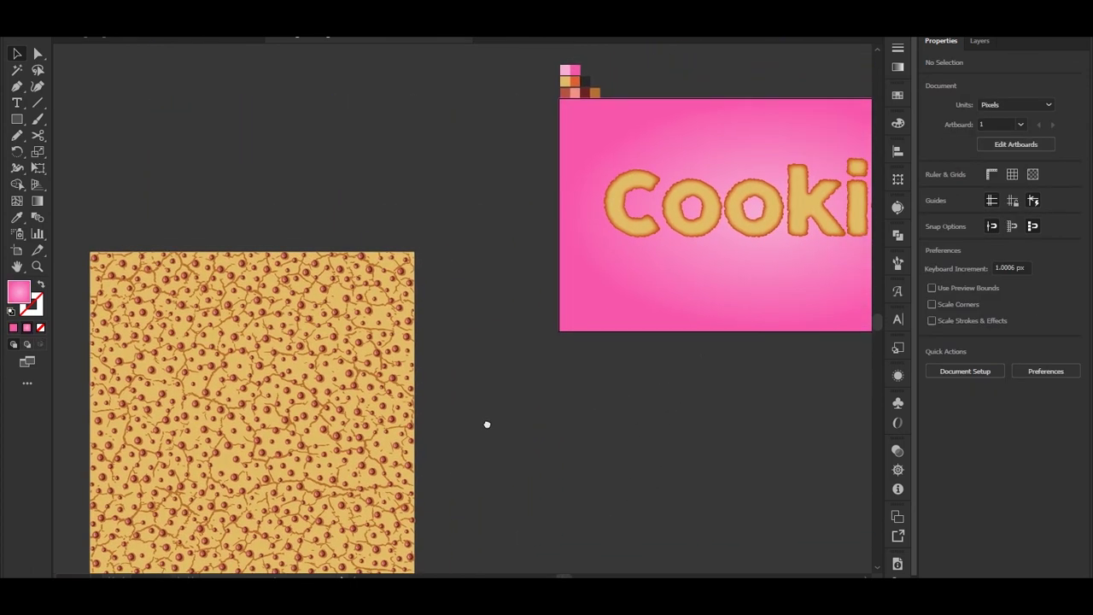
pyautogui.hscroll(-3, 348, 365)
pyautogui.scroll(-1, 349, 365)
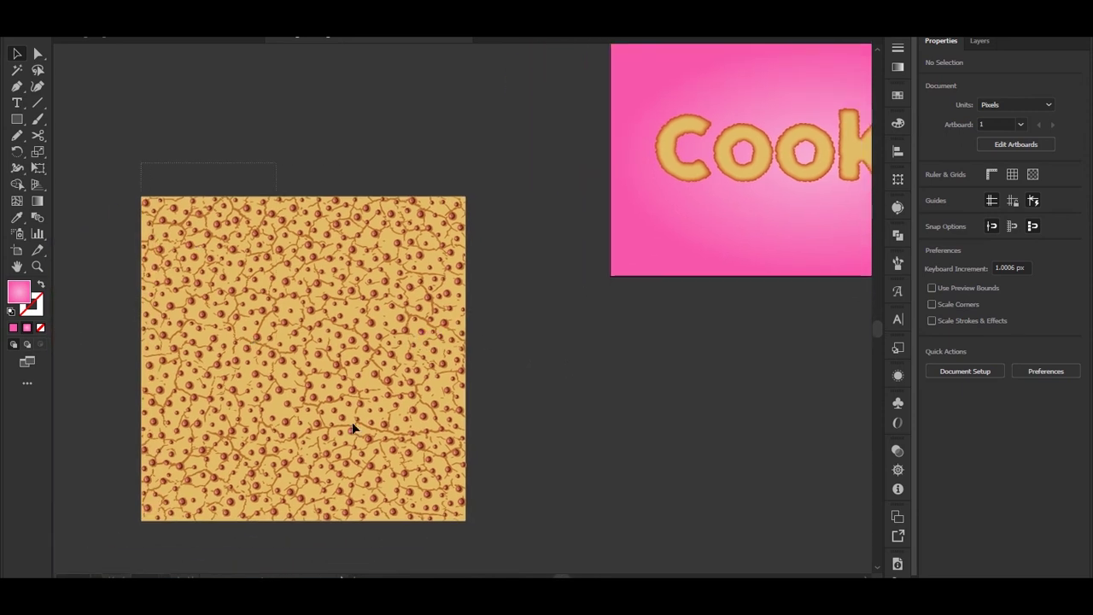
# - Select all artwork in the texture square and examine its right edge for chips or cracks extending past the boundary
pyautogui.moveTo(514, 549); pyautogui.dragTo(516, 549)
pyautogui.hotkey('ctrl', 'g')
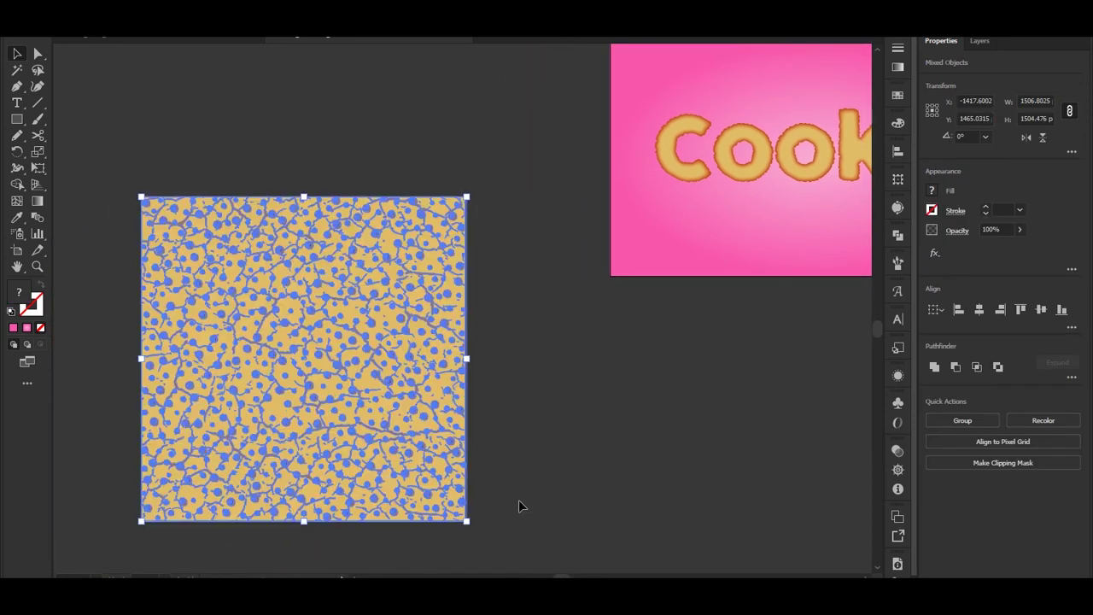
pyautogui.press('space')
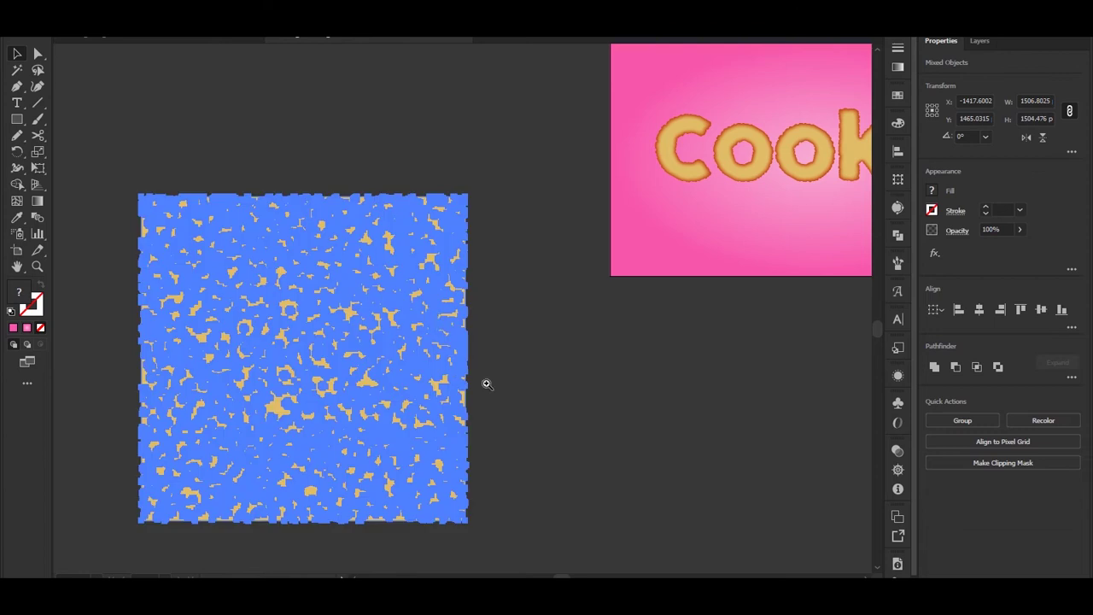
pyautogui.click(486, 383)
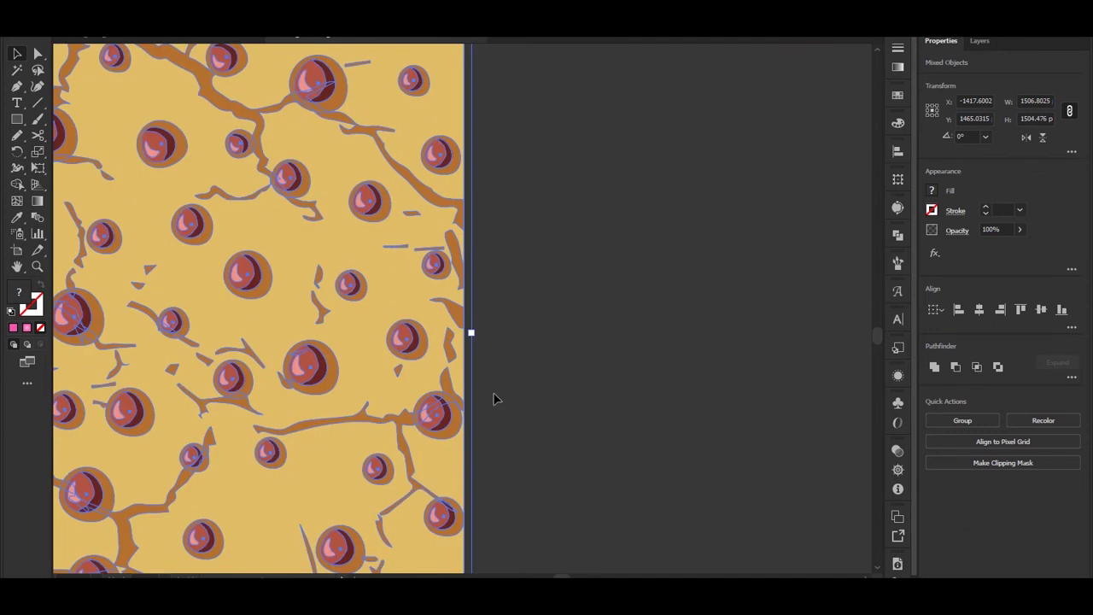
pyautogui.scroll(-2, 493, 399)
pyautogui.press('space')
pyautogui.moveTo(524, 198); pyautogui.dragTo(518, 336)
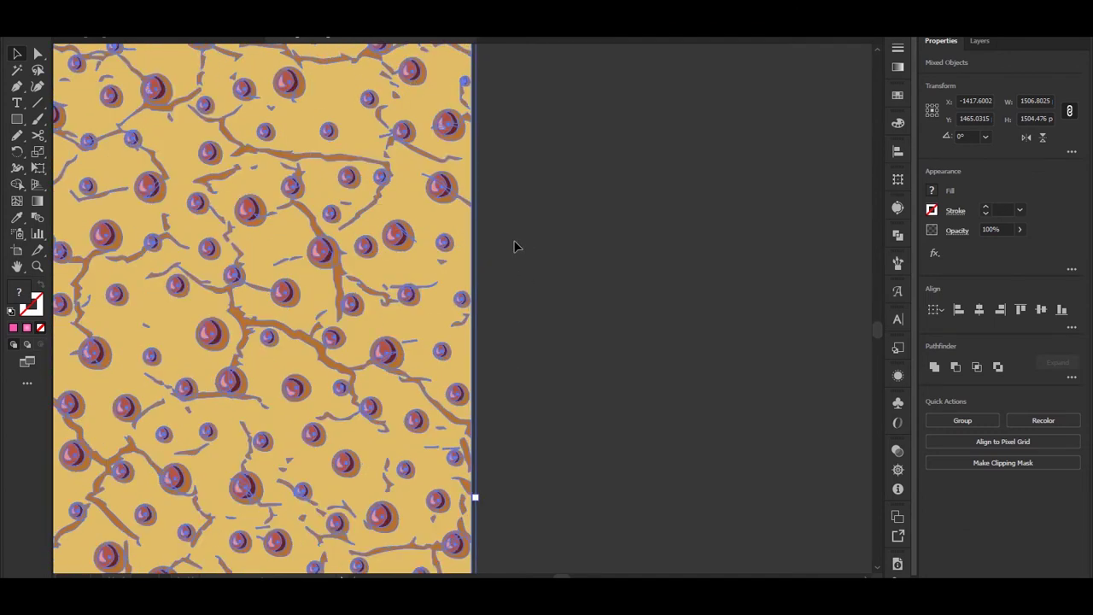
pyautogui.press('space')
pyautogui.moveTo(515, 246); pyautogui.dragTo(512, 378)
pyautogui.press('space')
pyautogui.moveTo(513, 290); pyautogui.dragTo(511, 380)
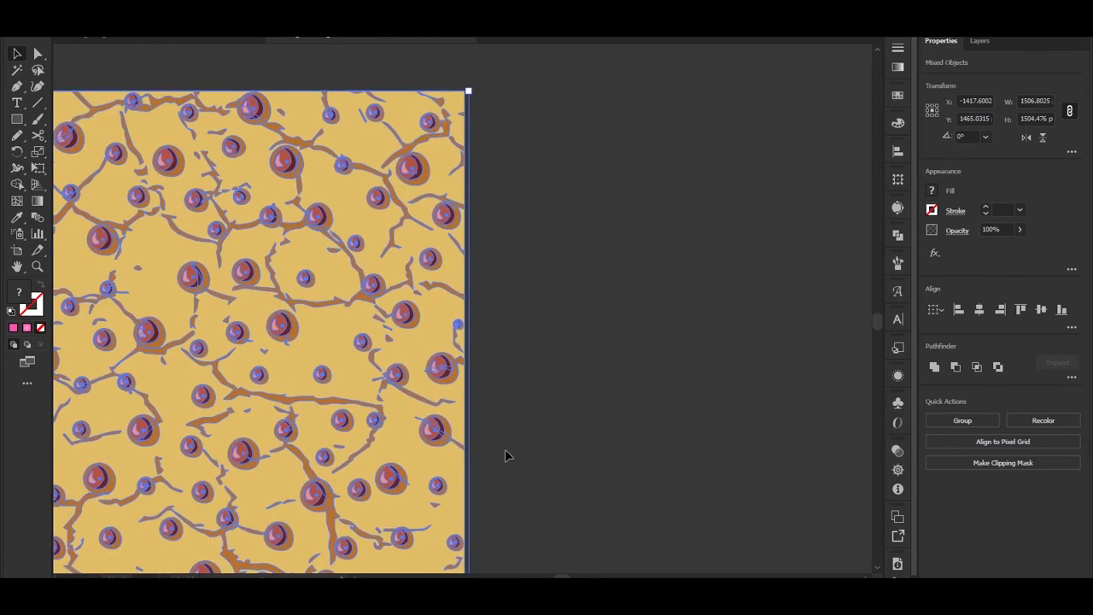
pyautogui.press('space')
pyautogui.moveTo(498, 479); pyautogui.dragTo(487, 275)
pyautogui.press('space')
pyautogui.moveTo(486, 408)
pyautogui.mouseDown()
pyautogui.moveTo(500, 225)
pyautogui.moveTo(499, 387)
pyautogui.moveTo(504, 193)
pyautogui.moveTo(490, 422)
pyautogui.moveTo(500, 346)
pyautogui.mouseUp()
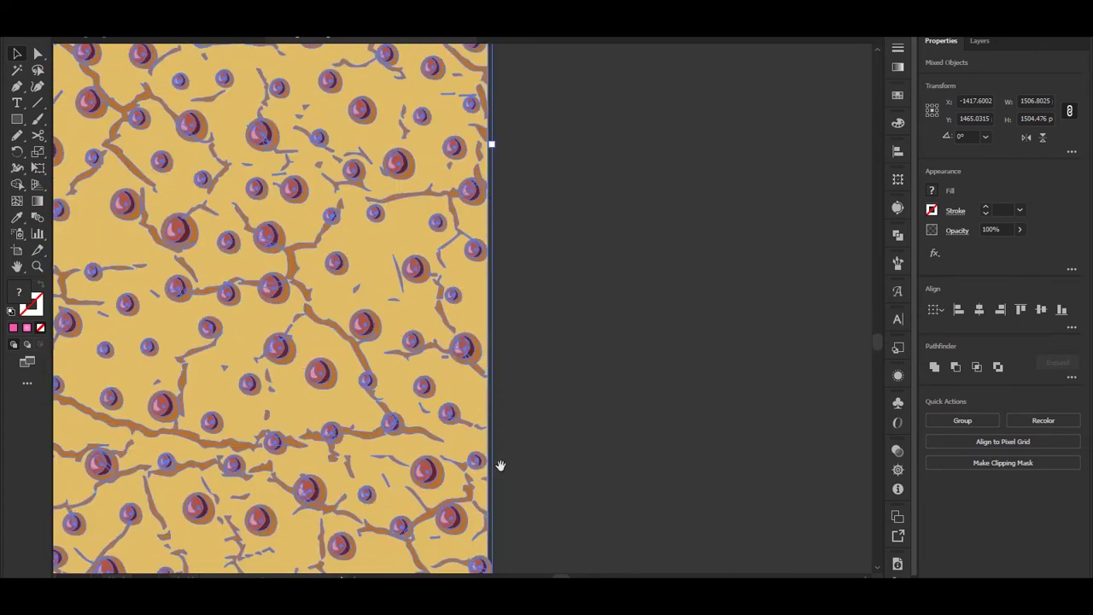
pyautogui.moveTo(500, 466); pyautogui.dragTo(484, 340)
pyautogui.press('space')
pyautogui.moveTo(498, 459); pyautogui.dragTo(524, 315)
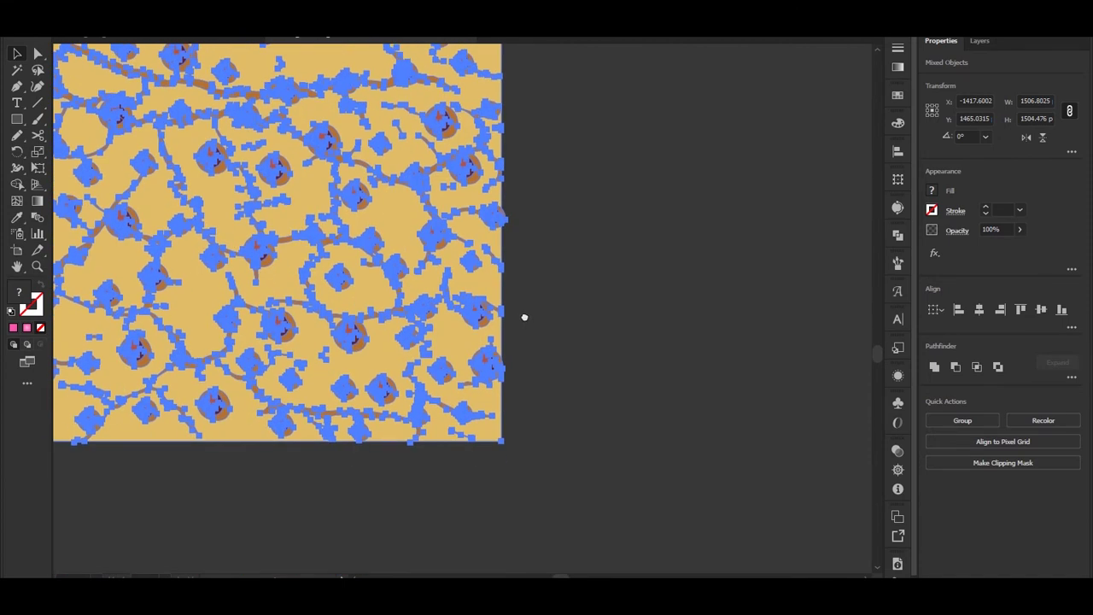
# - Move the chips protruding past the square's right edge inward until they sit within its boundary
pyautogui.click(526, 320)
pyautogui.moveTo(394, 311); pyautogui.dragTo(513, 410)
pyautogui.press('v')
pyautogui.click(551, 419)
pyautogui.moveTo(582, 420); pyautogui.dragTo(572, 416)
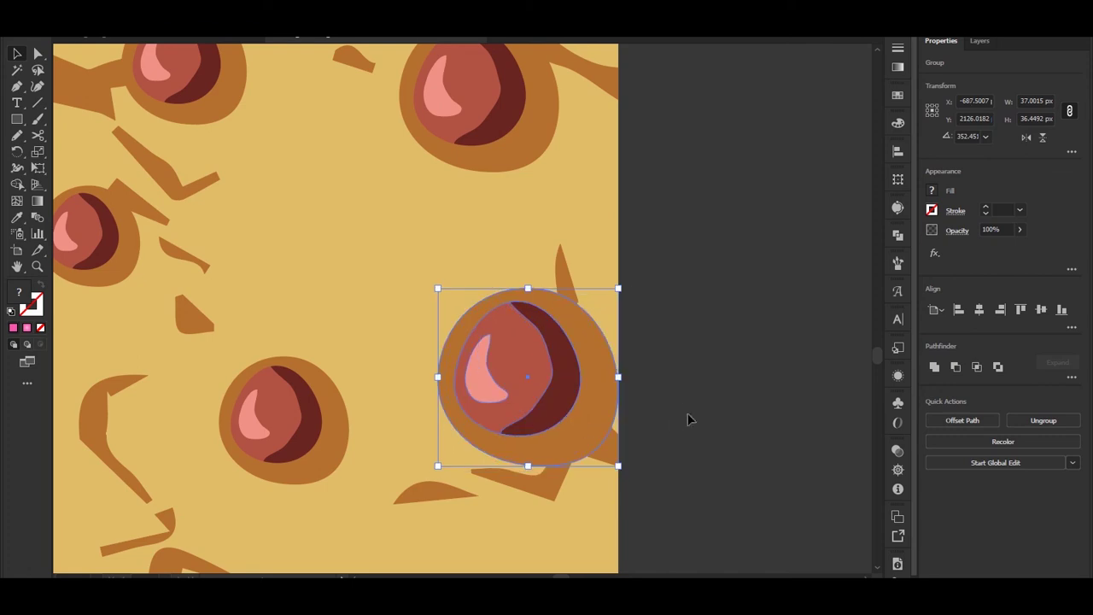
pyautogui.click(688, 419)
pyautogui.moveTo(662, 393); pyautogui.dragTo(556, 358)
pyautogui.moveTo(647, 282); pyautogui.dragTo(589, 430)
pyautogui.moveTo(534, 282); pyautogui.dragTo(616, 393)
pyautogui.moveTo(577, 342); pyautogui.dragTo(541, 359)
pyautogui.click(614, 386)
# - Select the square together with all its chips and cracks and group them
pyautogui.scroll(-5, 613, 384)
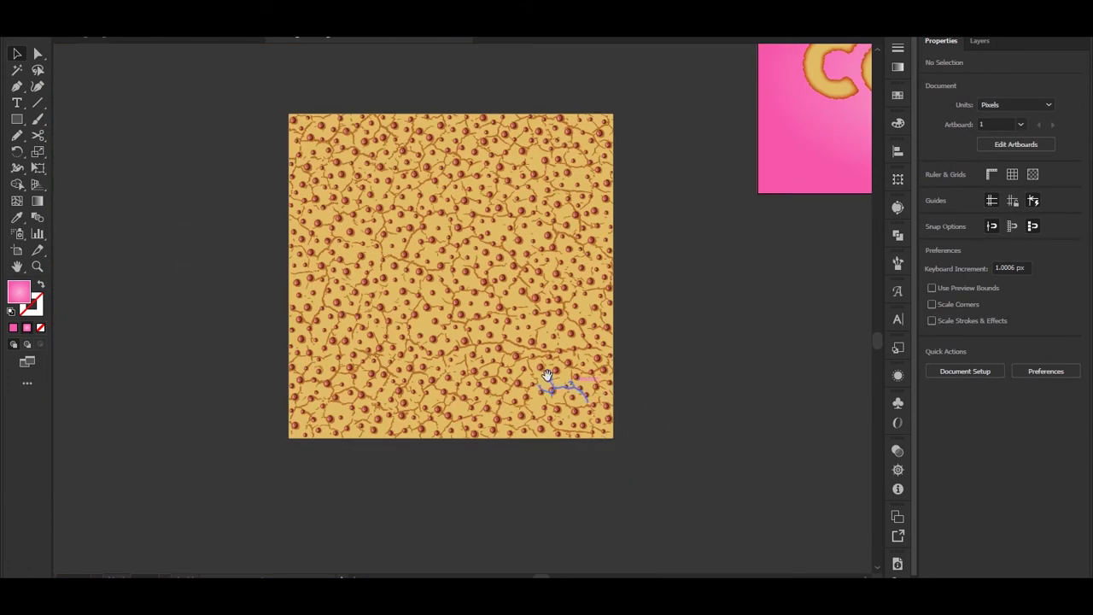
pyautogui.scroll(1, 549, 374)
pyautogui.hotkey('ctrl', 'a')
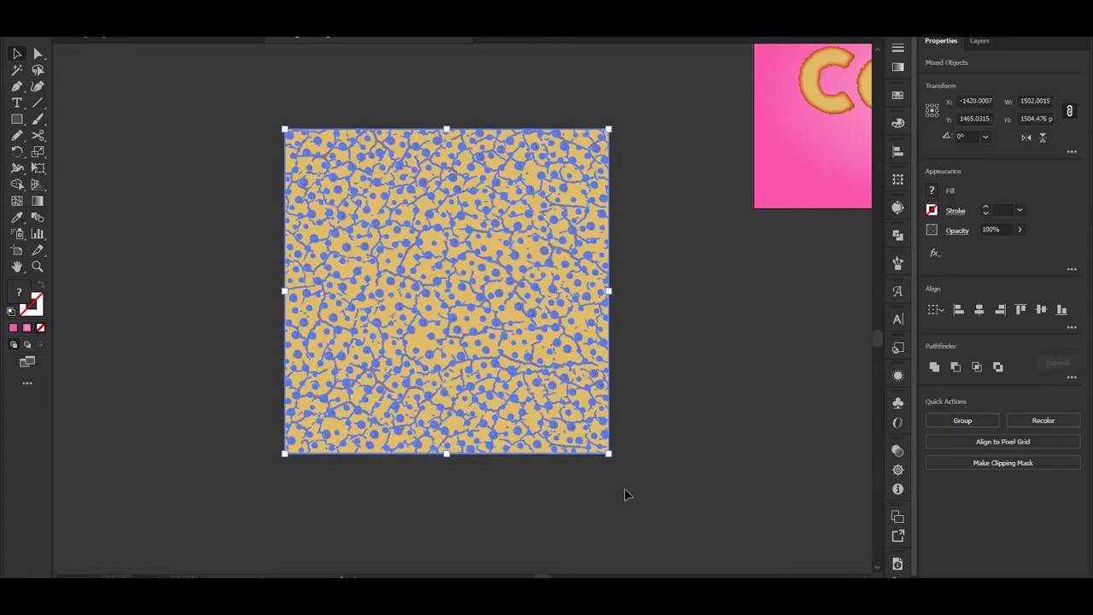
pyautogui.scroll(1, 293, 346)
pyautogui.scroll(1, 293, 342)
pyautogui.scroll(-1, 293, 341)
pyautogui.moveTo(605, 366); pyautogui.dragTo(478, 428)
pyautogui.hotkey('ctrl', 'g')
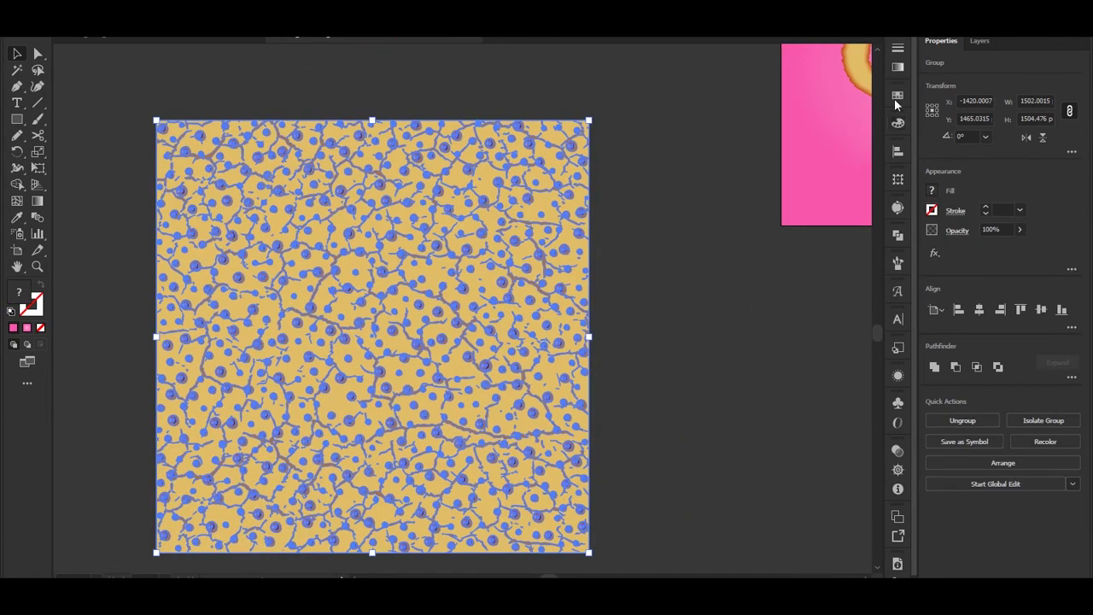
# - Save the grouped cookie texture as a new pattern swatch
pyautogui.click(898, 95)
pyautogui.moveTo(586, 169); pyautogui.dragTo(766, 158)
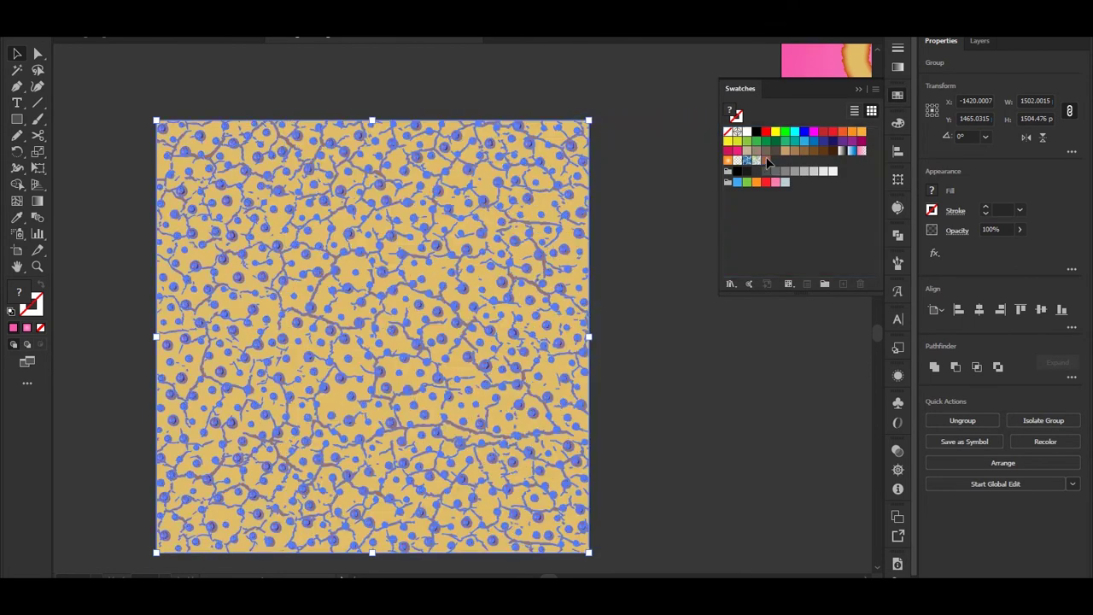
pyautogui.press('Delete')
# - Change the existing fill of the "Cookie" text to the new cookie texture pattern swatch
pyautogui.moveTo(711, 309); pyautogui.dragTo(267, 443)
pyautogui.scroll(1, 475, 274)
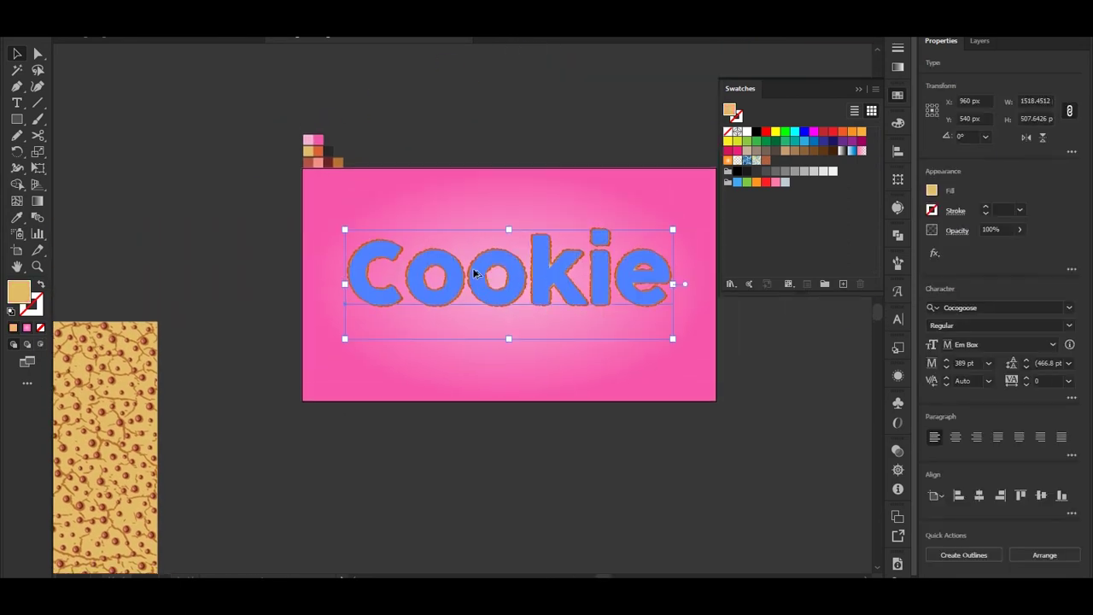
pyautogui.scroll(1, 474, 275)
pyautogui.moveTo(607, 335); pyautogui.dragTo(604, 365)
pyautogui.scroll(1, 510, 398)
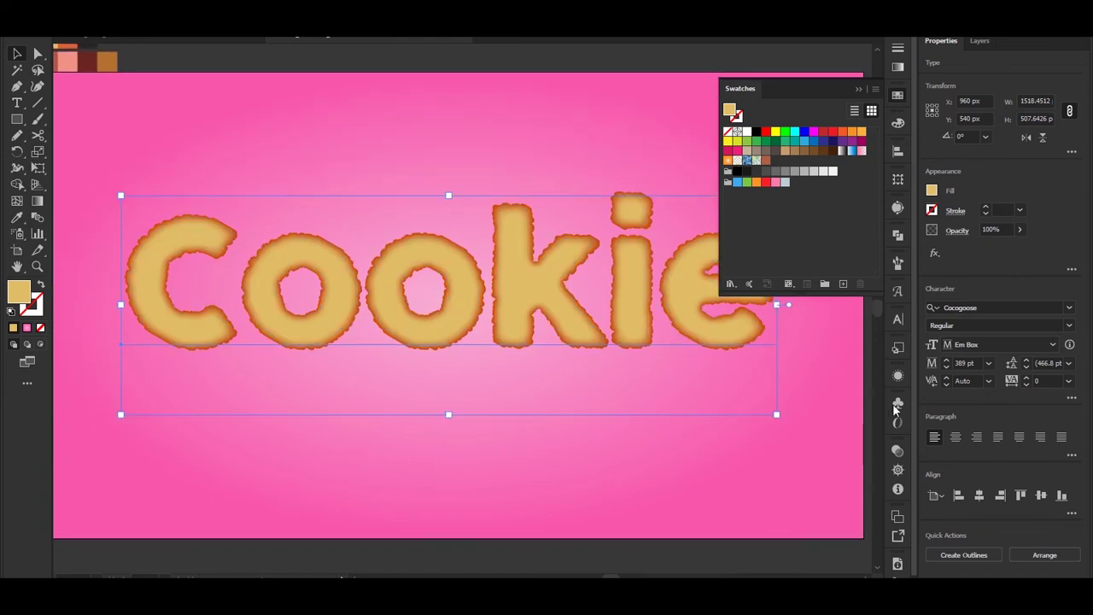
pyautogui.click(898, 376)
pyautogui.click(813, 425)
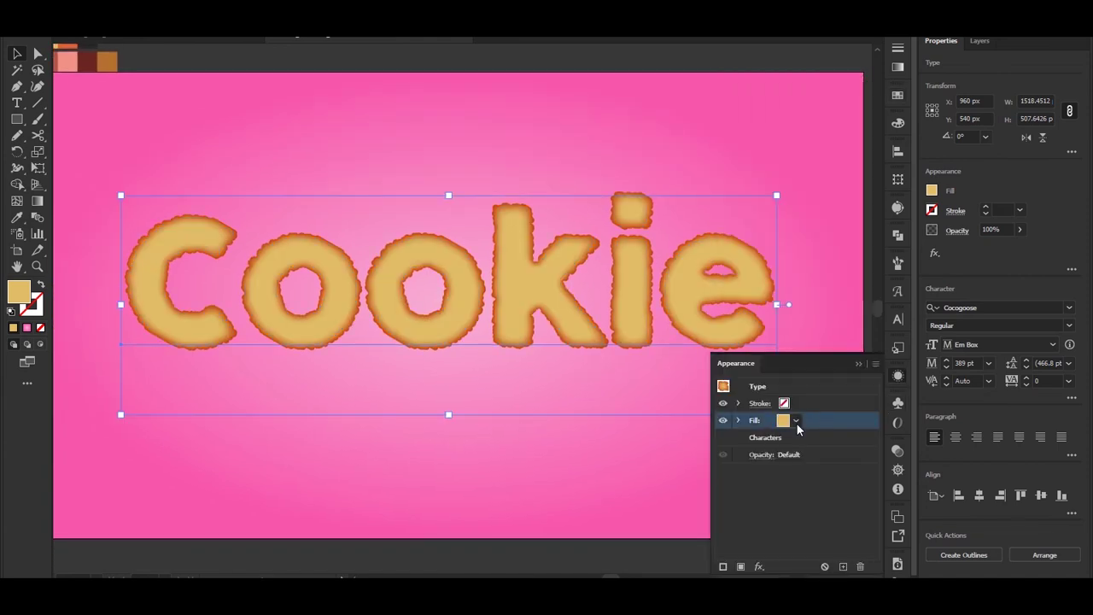
pyautogui.click(795, 420)
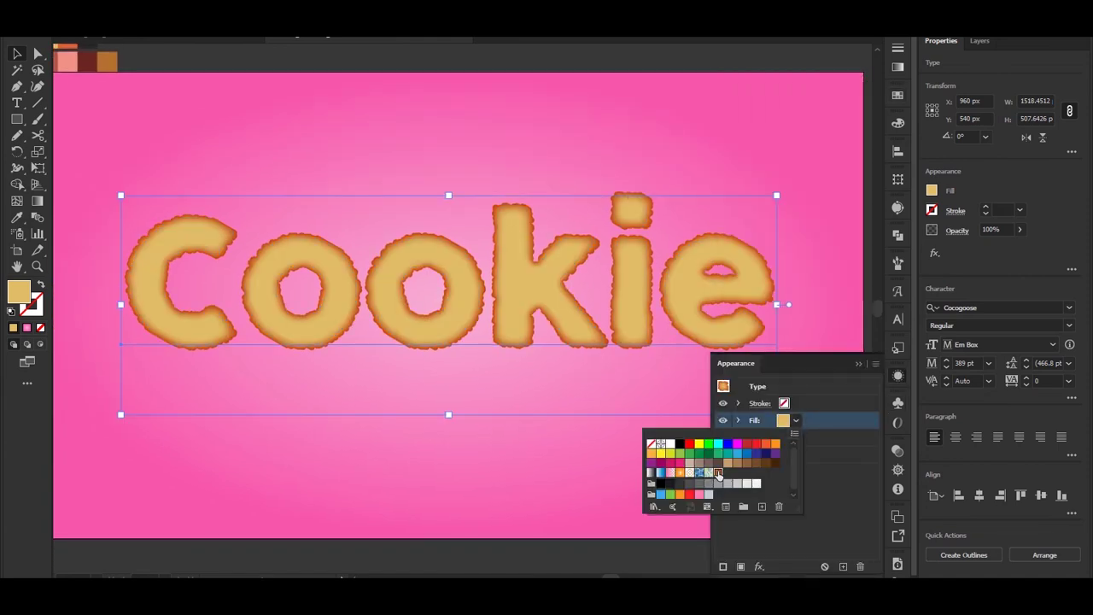
pyautogui.click(717, 475)
# - Duplicate the text's pattern fill and recolour the lower fill with the dark grey sampled from the colour palette
pyautogui.click(844, 421)
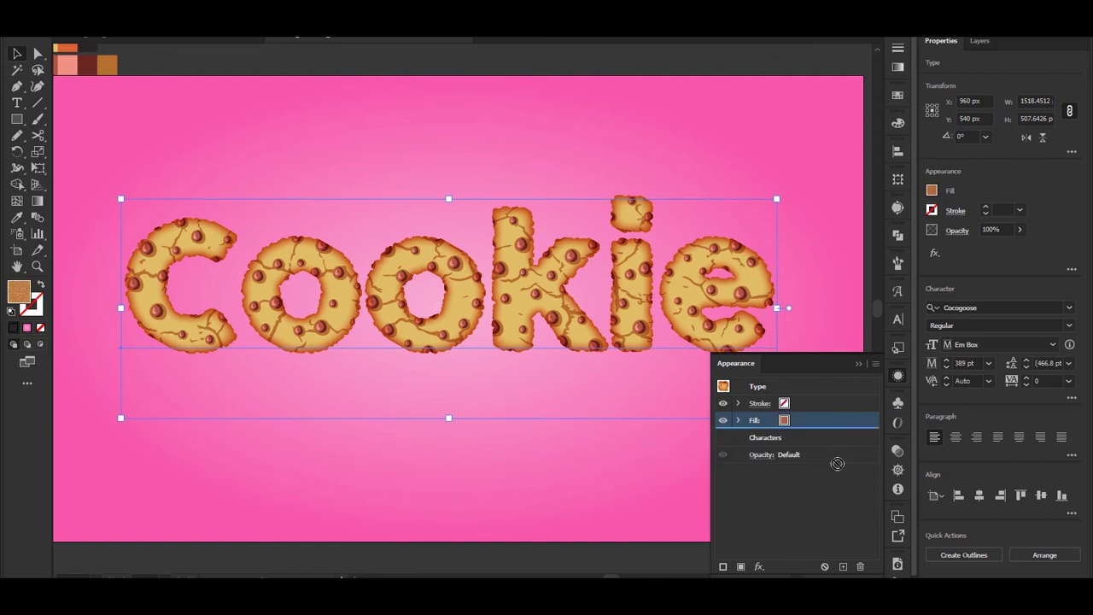
pyautogui.click(843, 566)
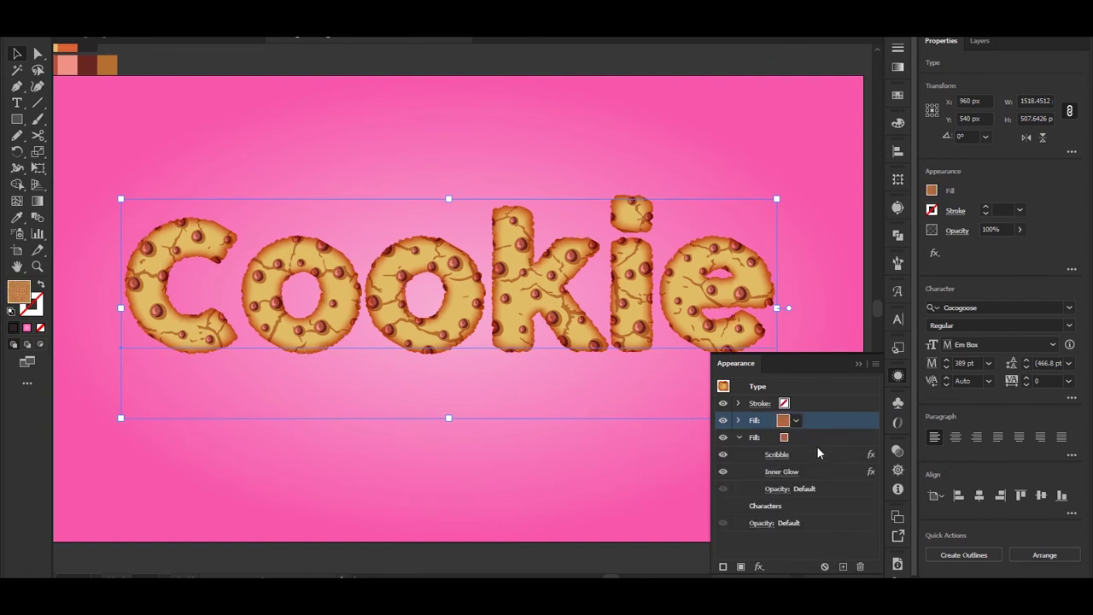
pyautogui.click(765, 438)
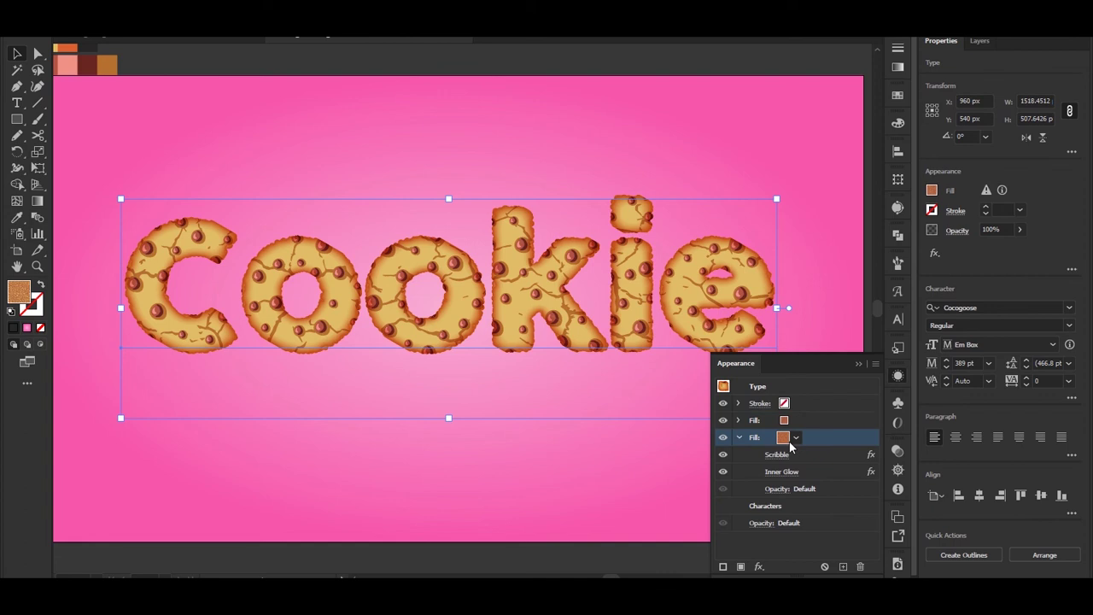
pyautogui.scroll(-1, 627, 452)
pyautogui.moveTo(570, 462); pyautogui.dragTo(569, 473)
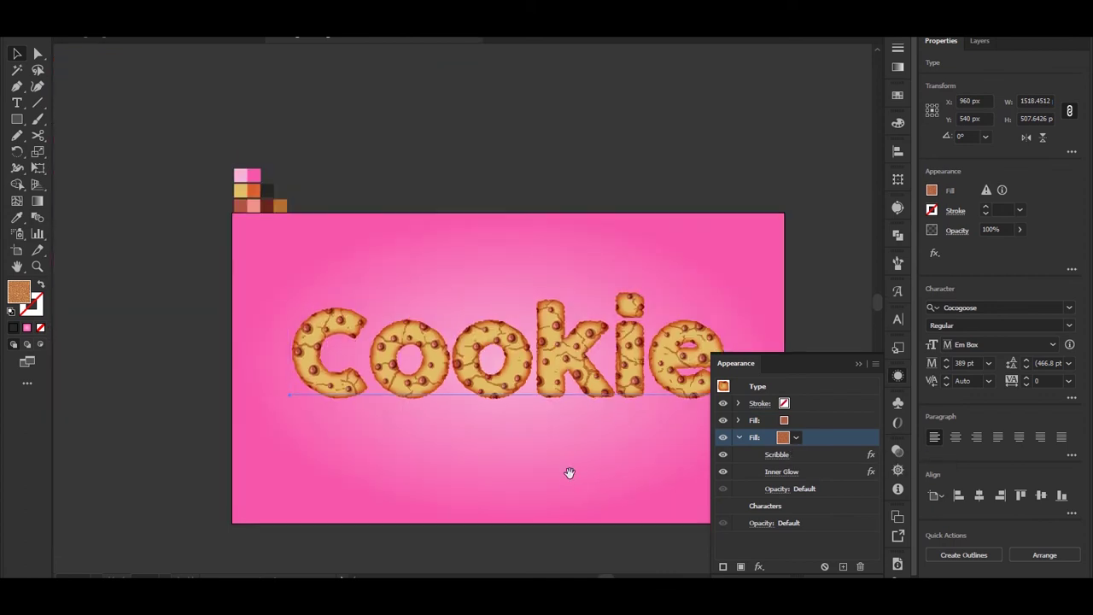
pyautogui.press('i')
pyautogui.click(269, 190)
pyautogui.press('v')
# - Remove the Inner Glow effect from the text's lower dark grey fill and collapse that fill's attributes
pyautogui.scroll(2, 605, 424)
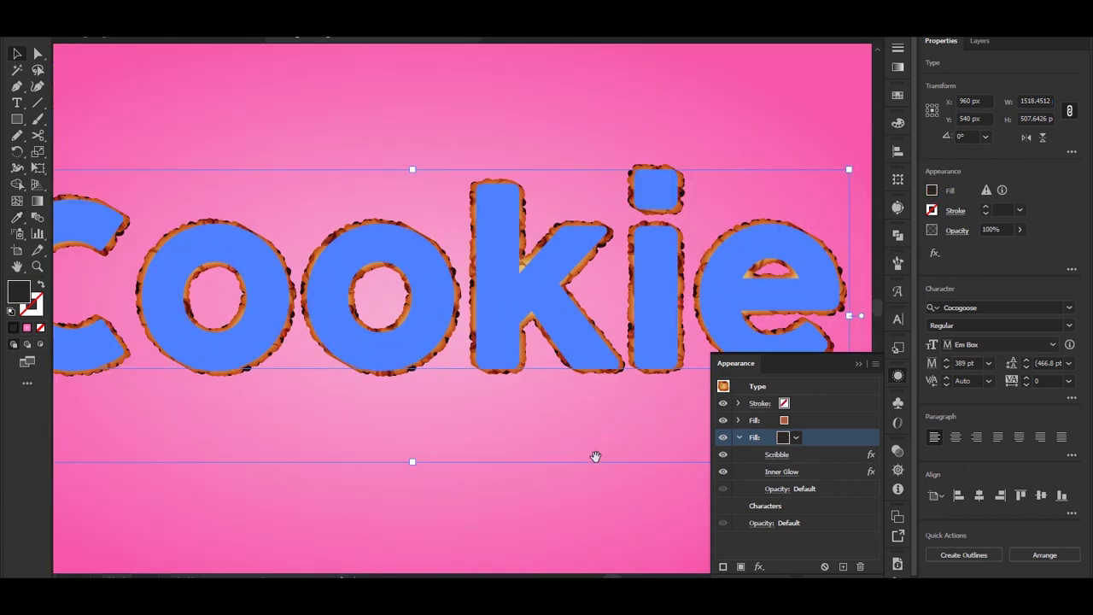
pyautogui.scroll(-3, 595, 457)
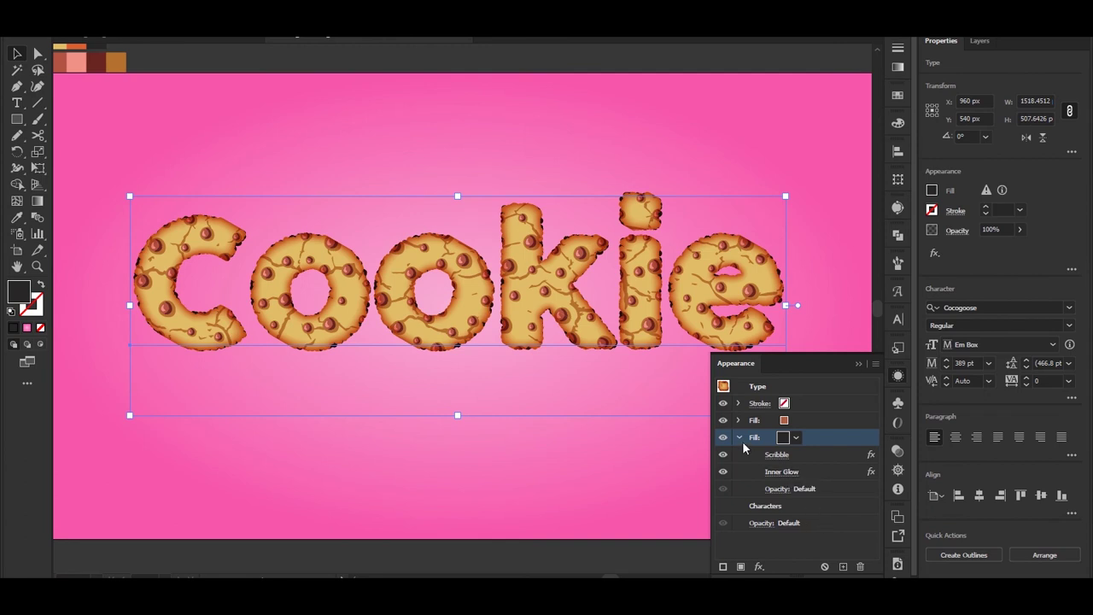
pyautogui.click(840, 478)
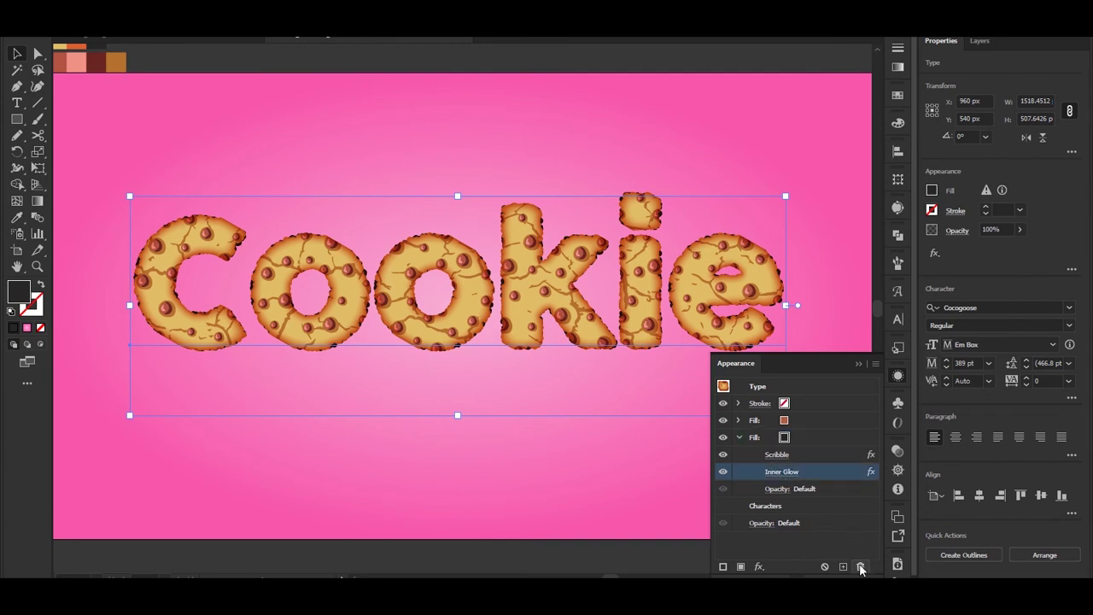
pyautogui.click(860, 567)
pyautogui.click(739, 437)
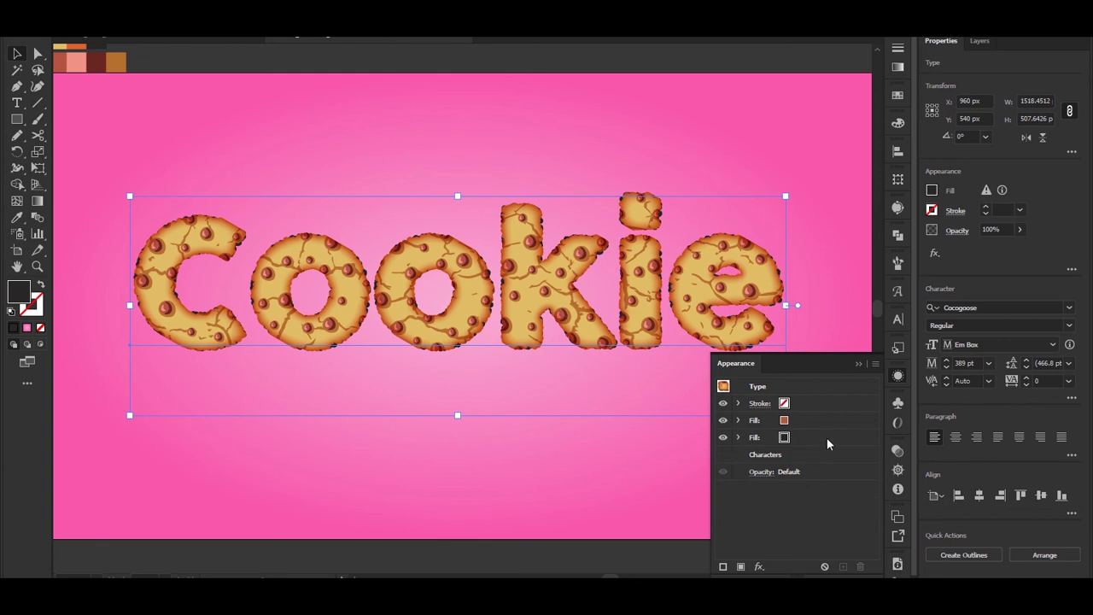
# - Add a Transform effect to the text's lower dark grey fill, moving it 7 px horizontally and 12 px vertically
pyautogui.click(827, 437)
pyautogui.click(759, 568)
pyautogui.moveTo(815, 290)
pyautogui.click(919, 335)
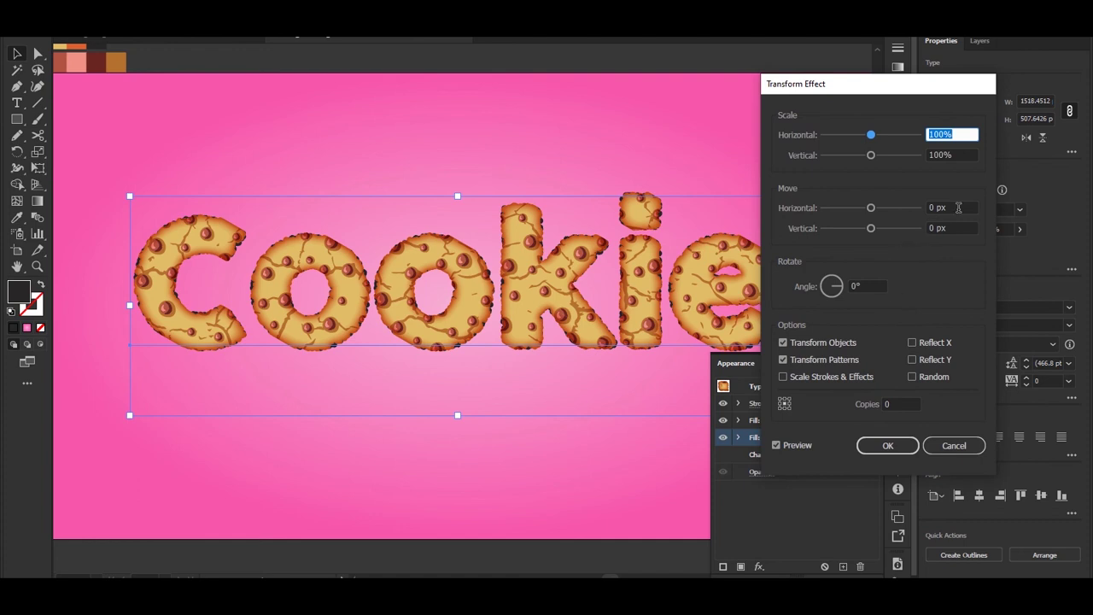
pyautogui.moveTo(871, 210); pyautogui.dragTo(875, 211)
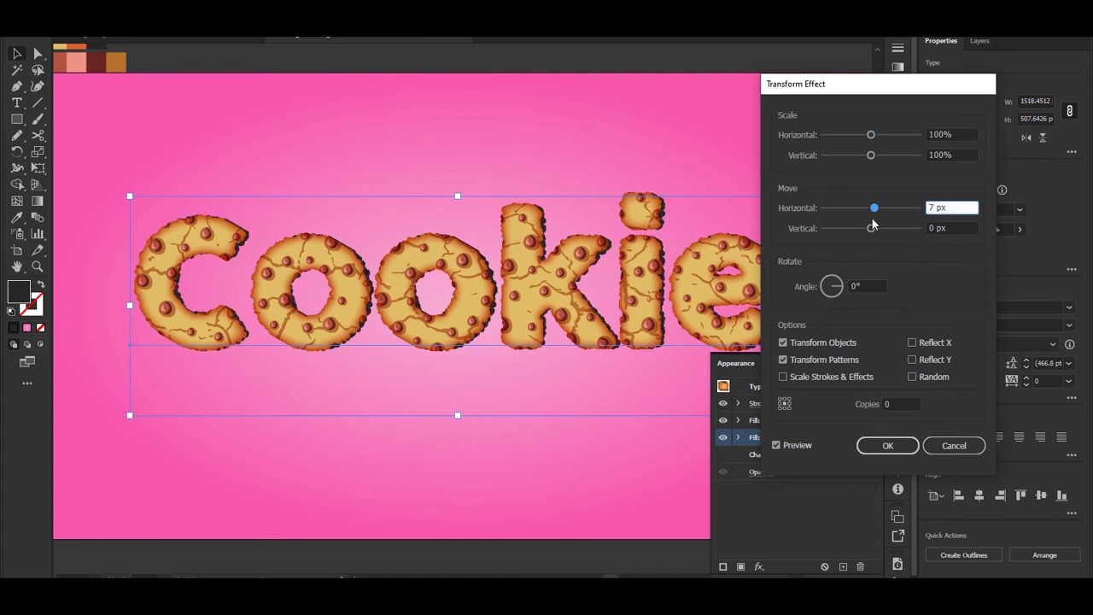
pyautogui.moveTo(871, 228); pyautogui.dragTo(877, 229)
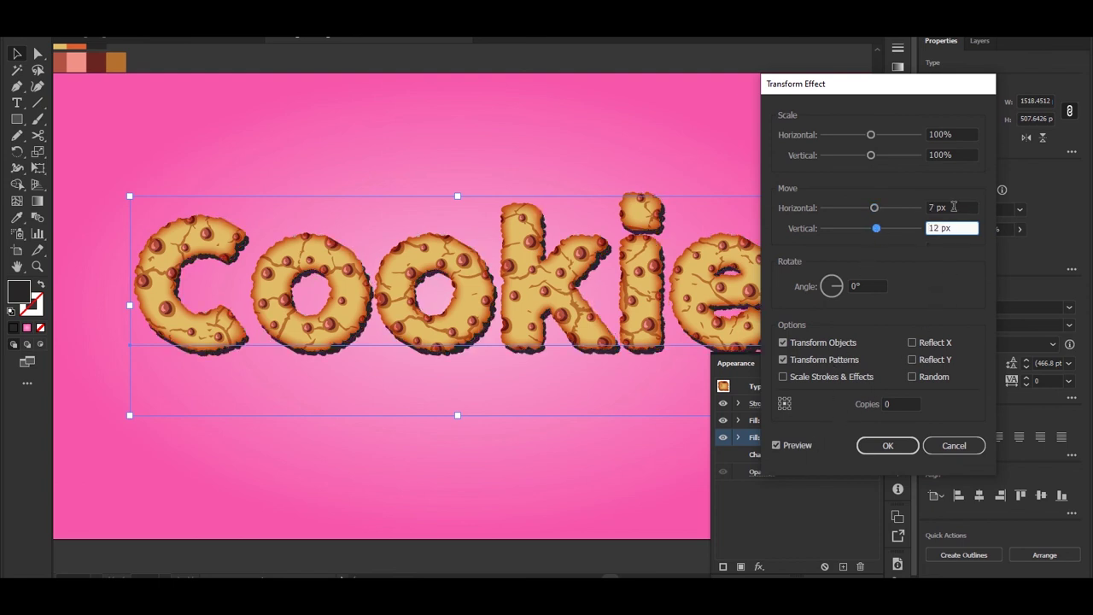
# - Increase the Transform effect's offset to 9 px horizontally and 14 px vertically, and apply it
pyautogui.moveTo(954, 208); pyautogui.dragTo(914, 207)
pyautogui.press('Up')
pyautogui.press('Up')
pyautogui.press('Up')
pyautogui.press('Up')
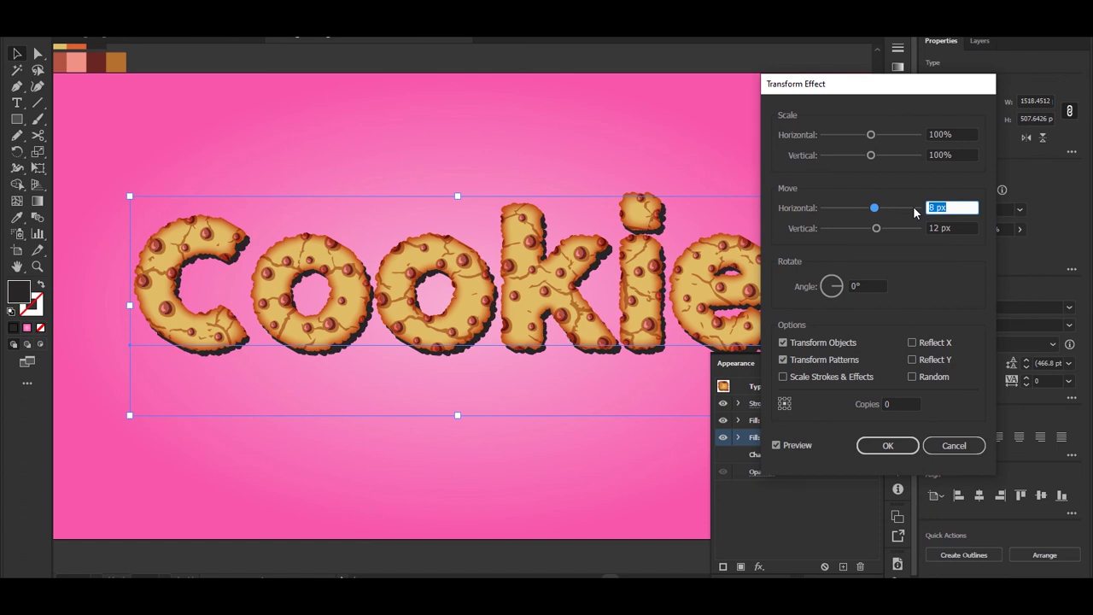
pyautogui.press('Down')
pyautogui.press('Down')
pyautogui.press('Tab')
pyautogui.press('Up')
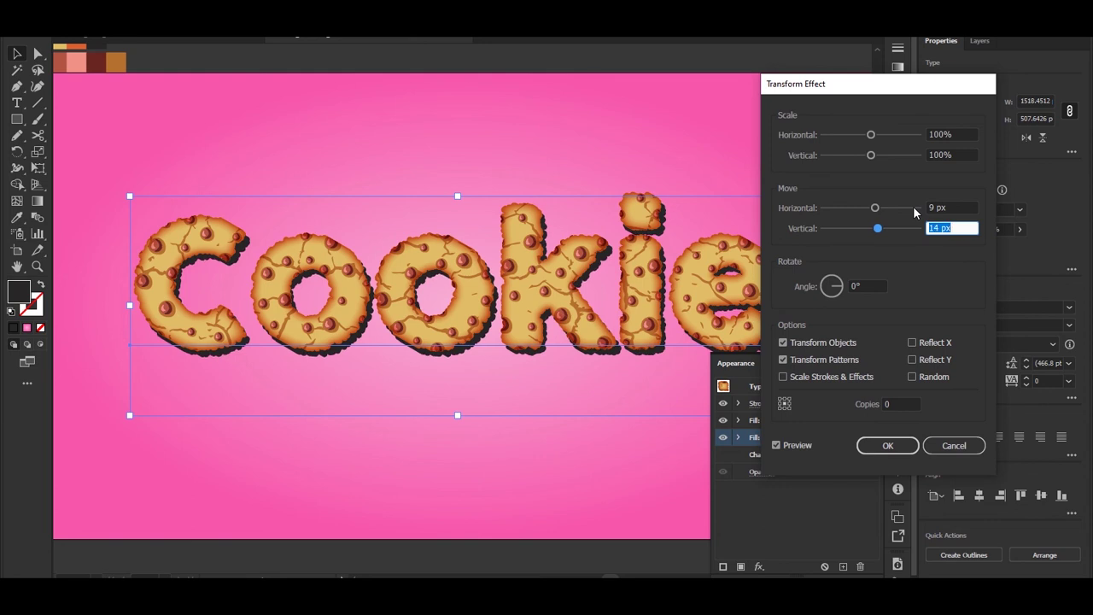
pyautogui.click(887, 445)
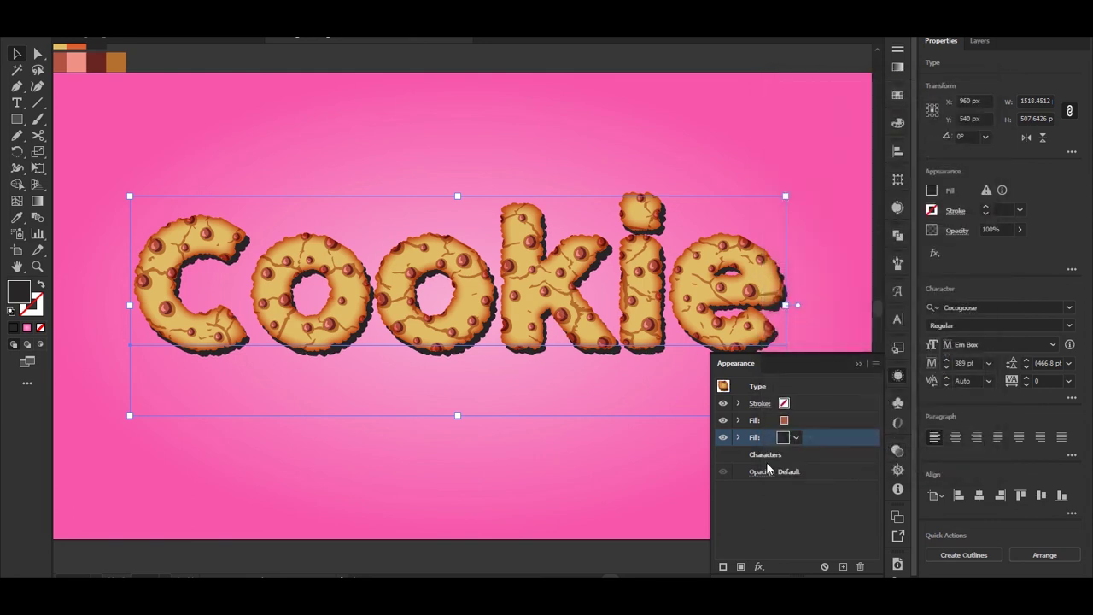
# - Set the opacity of the text's lower dark grey fill to 75%, collapse its attributes and deselect the text
pyautogui.click(738, 437)
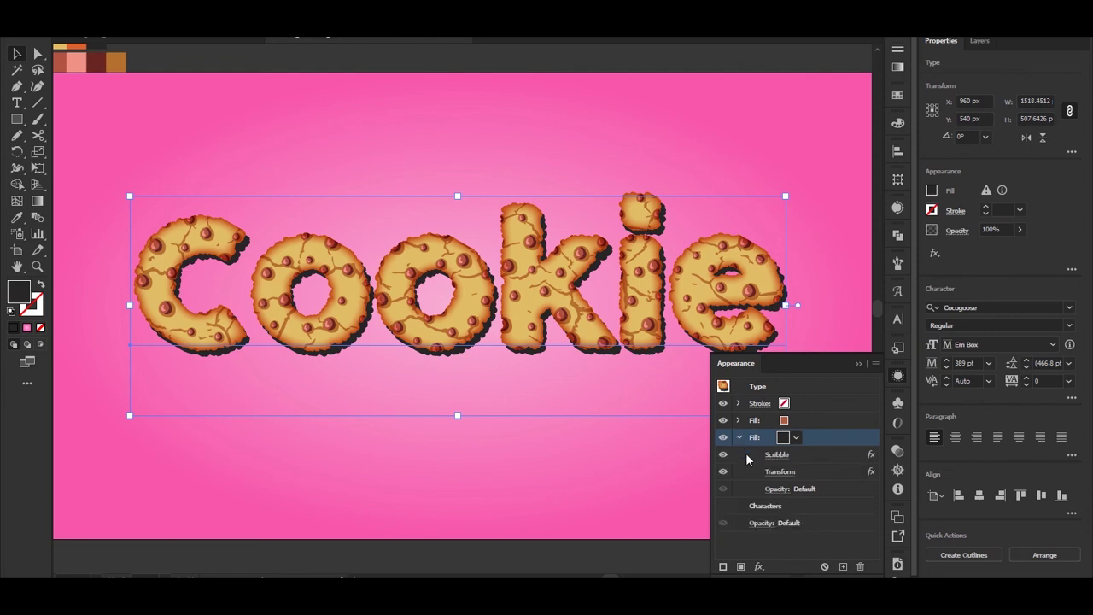
pyautogui.click(773, 489)
pyautogui.click(770, 388)
pyautogui.moveTo(764, 404); pyautogui.dragTo(759, 407)
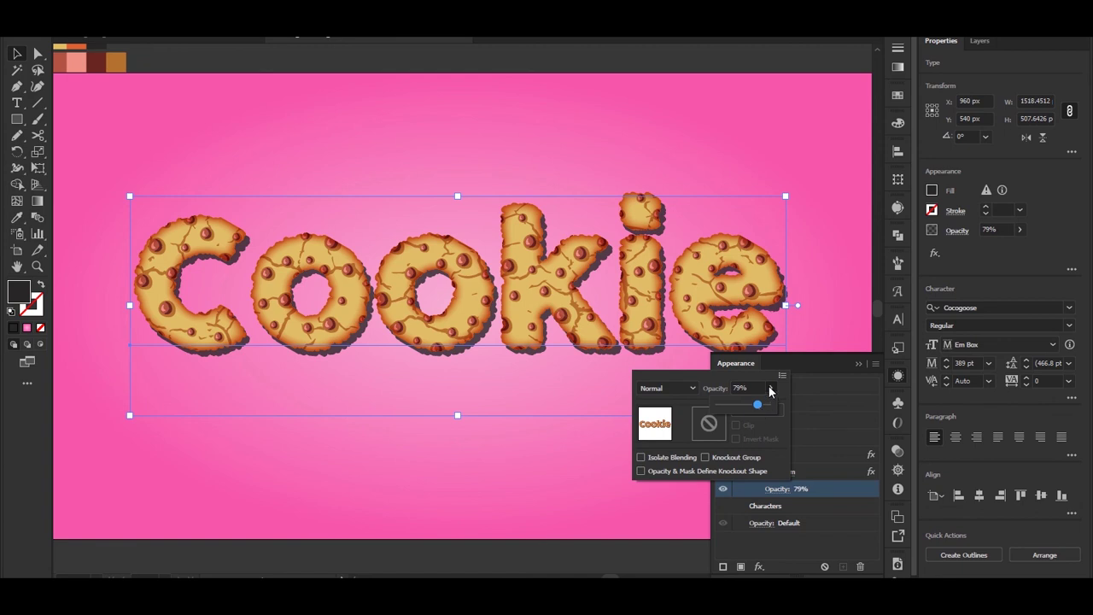
pyautogui.click(720, 396)
pyautogui.write('75')
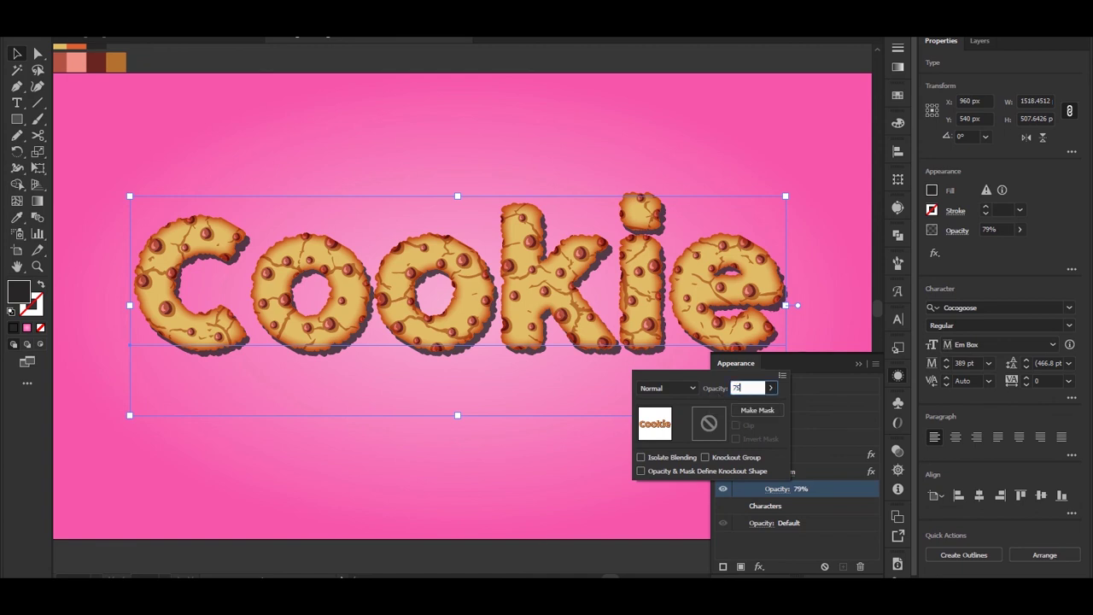
pyautogui.press('Return')
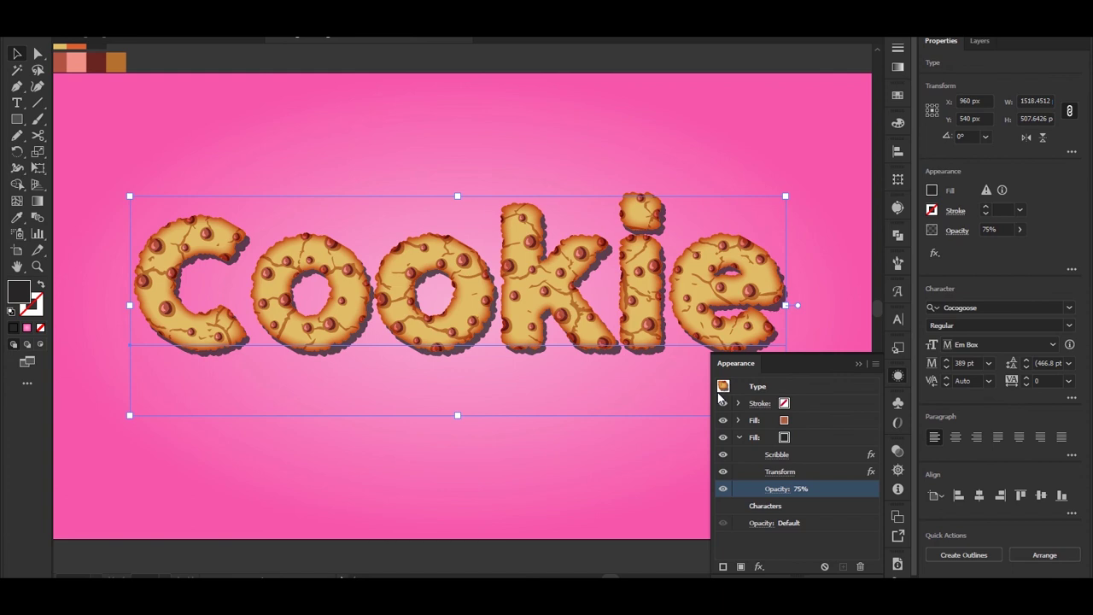
pyautogui.click(740, 437)
pyautogui.click(859, 364)
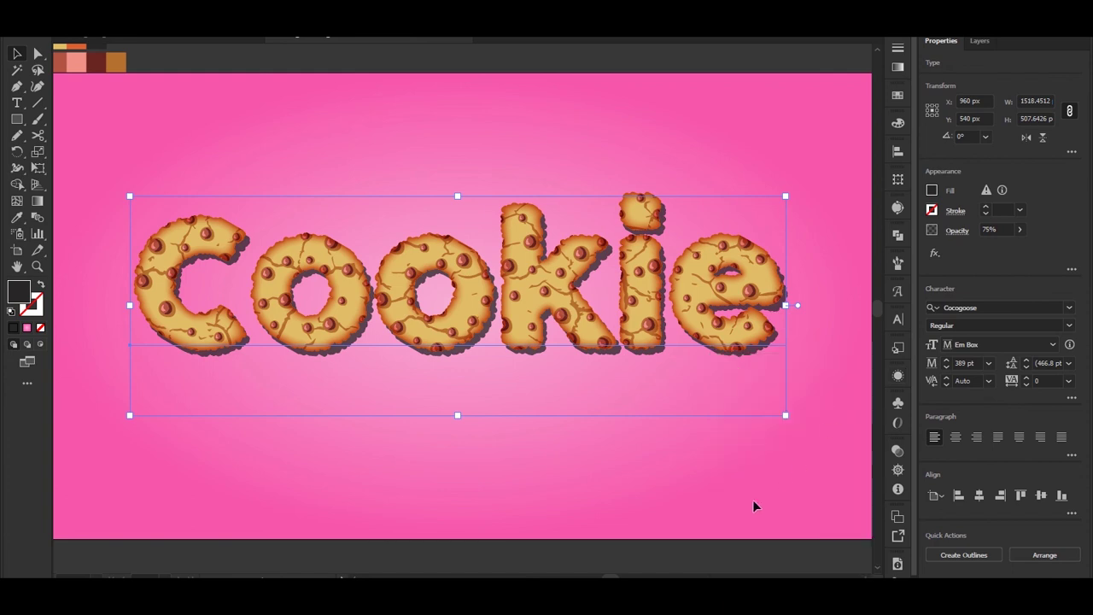
pyautogui.click(579, 520)
# - Add a second line reading "Baked" to the "Cookie" text and finish editing
pyautogui.scroll(3, 514, 480)
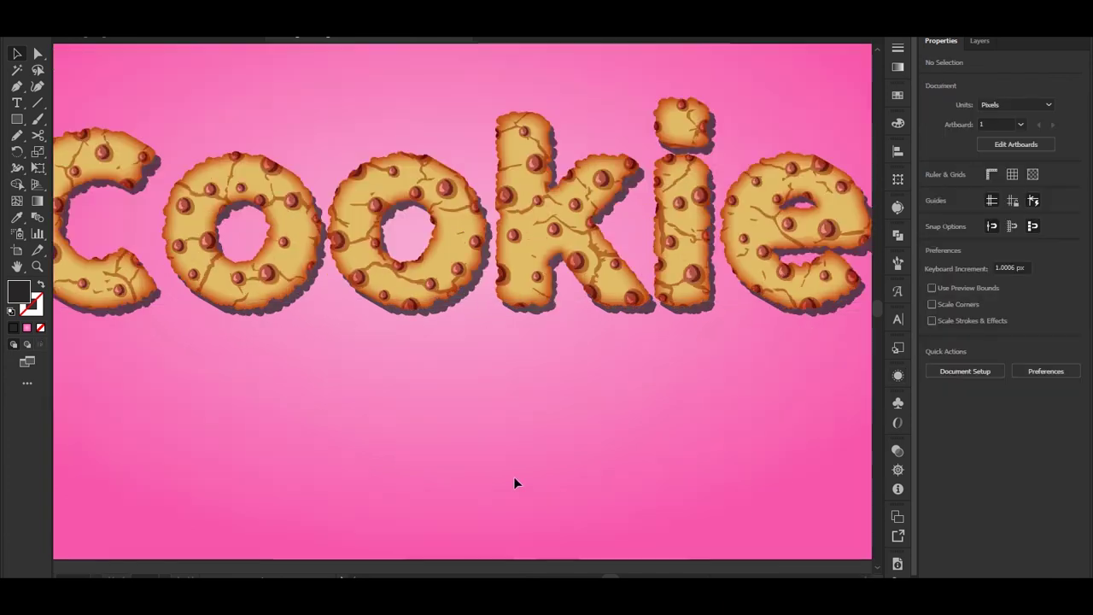
pyautogui.moveTo(336, 288); pyautogui.dragTo(478, 434)
pyautogui.click(461, 366)
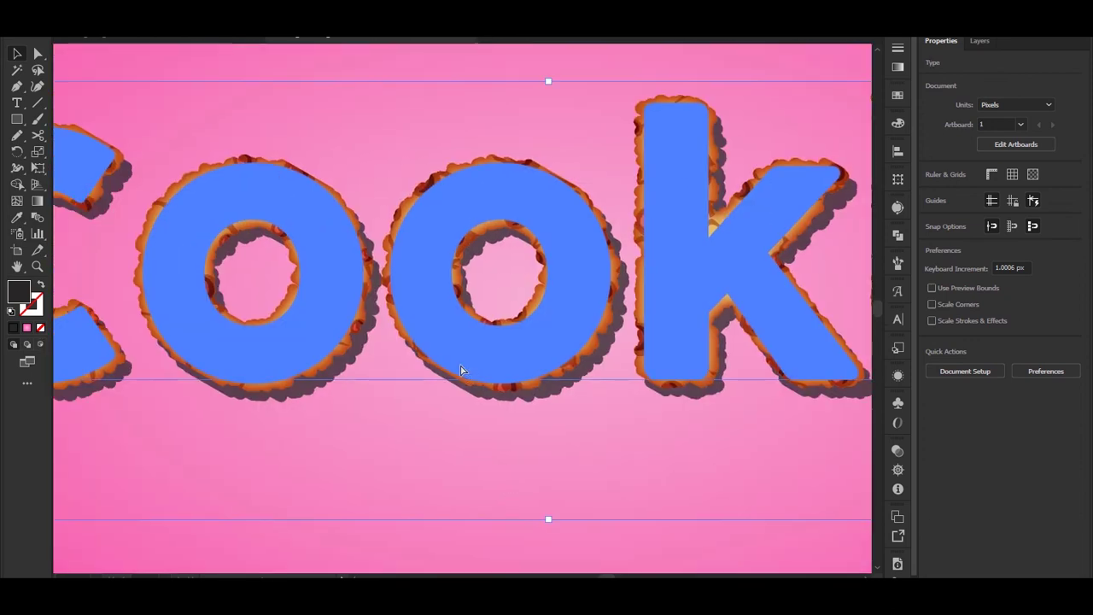
pyautogui.hotkey('ctrl', 'shift', 'a')
pyautogui.moveTo(293, 349); pyautogui.dragTo(378, 456)
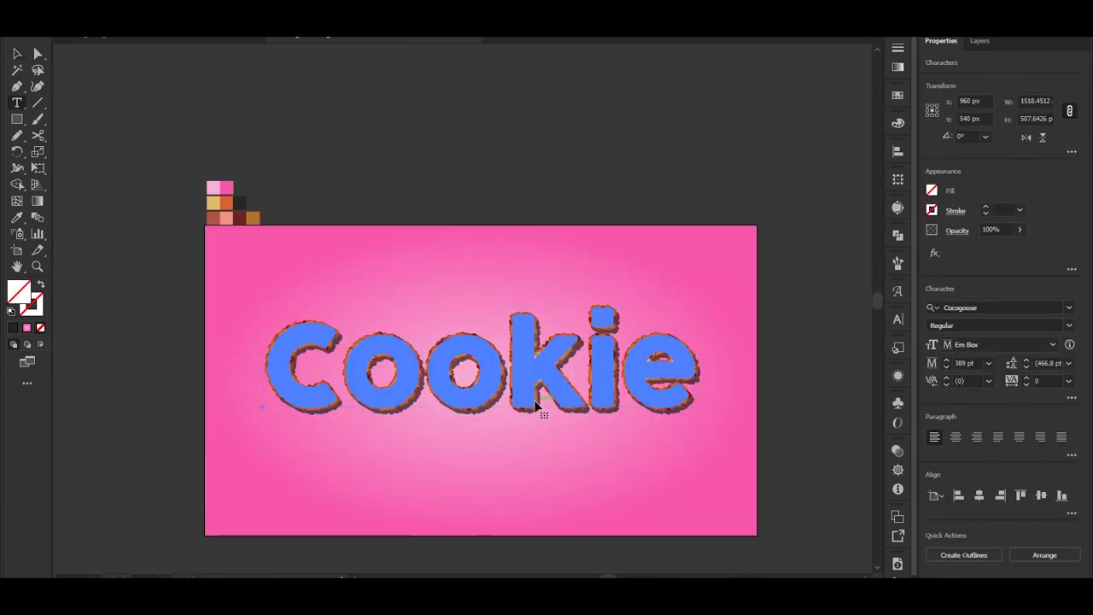
pyautogui.hotkey('ctrl', 'a')
pyautogui.press('Right')
pyautogui.press('Return')
pyautogui.write('B')
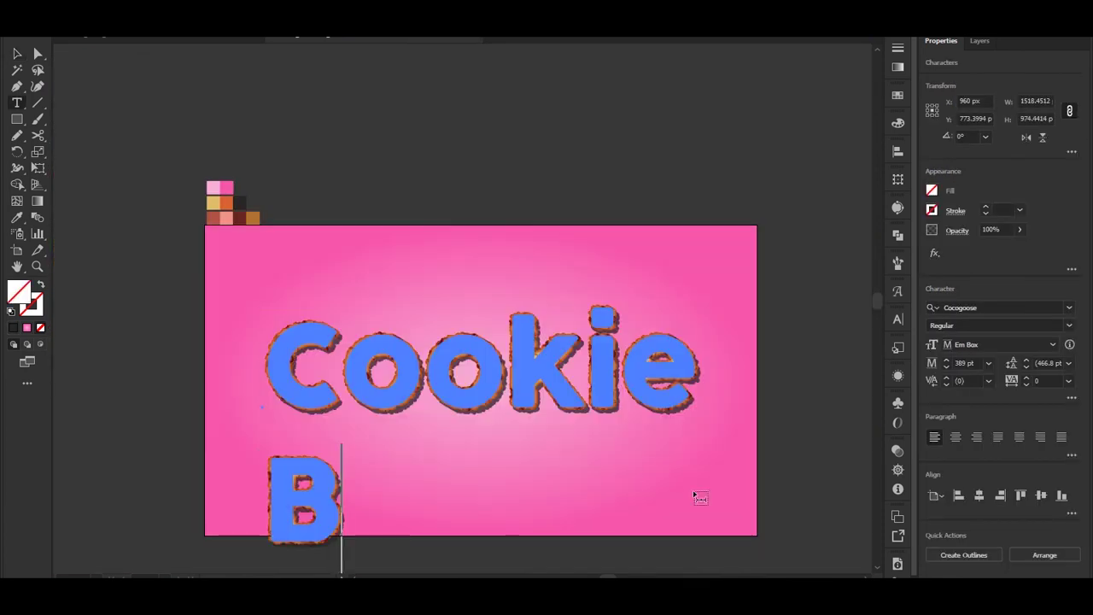
pyautogui.write('a')
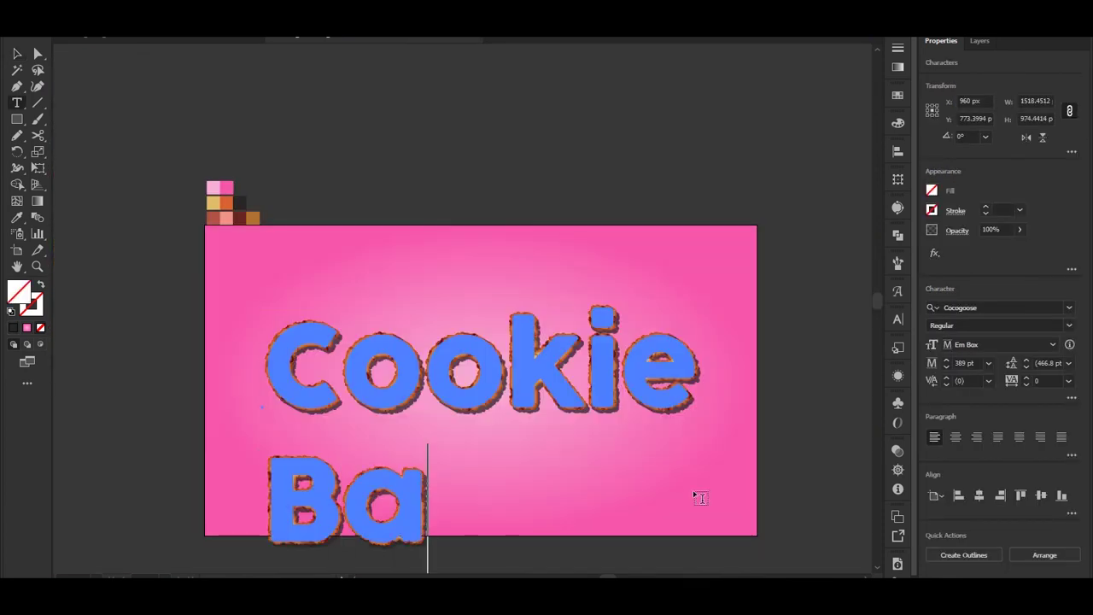
pyautogui.write('ked')
pyautogui.press('Escape')
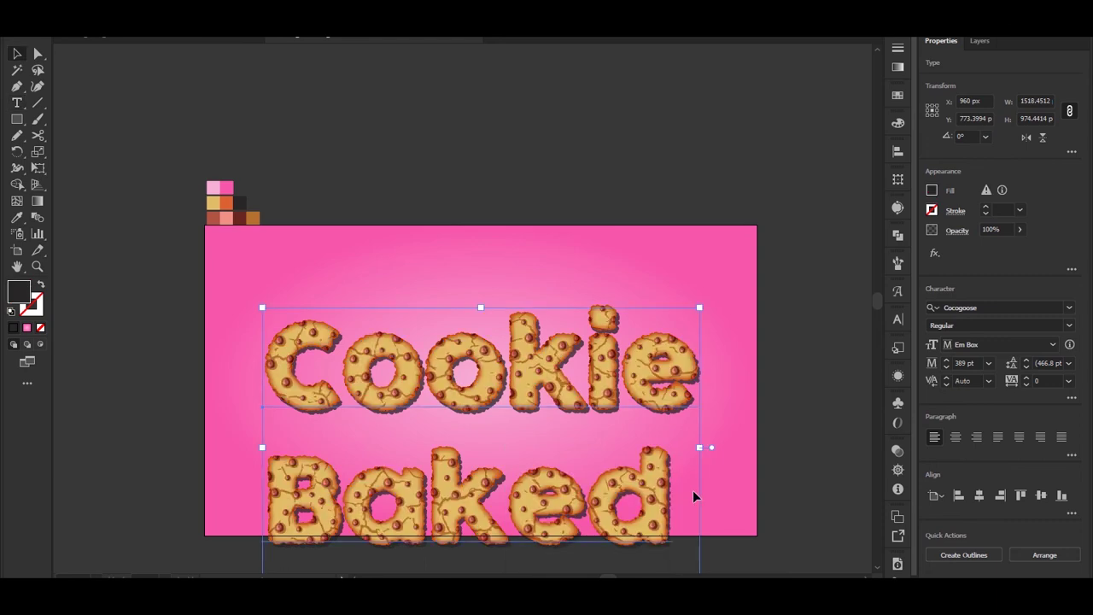
# - Move the two-line text about 31 px right and 107 px up on the artboard, and deselect it
pyautogui.moveTo(664, 510); pyautogui.dragTo(672, 480)
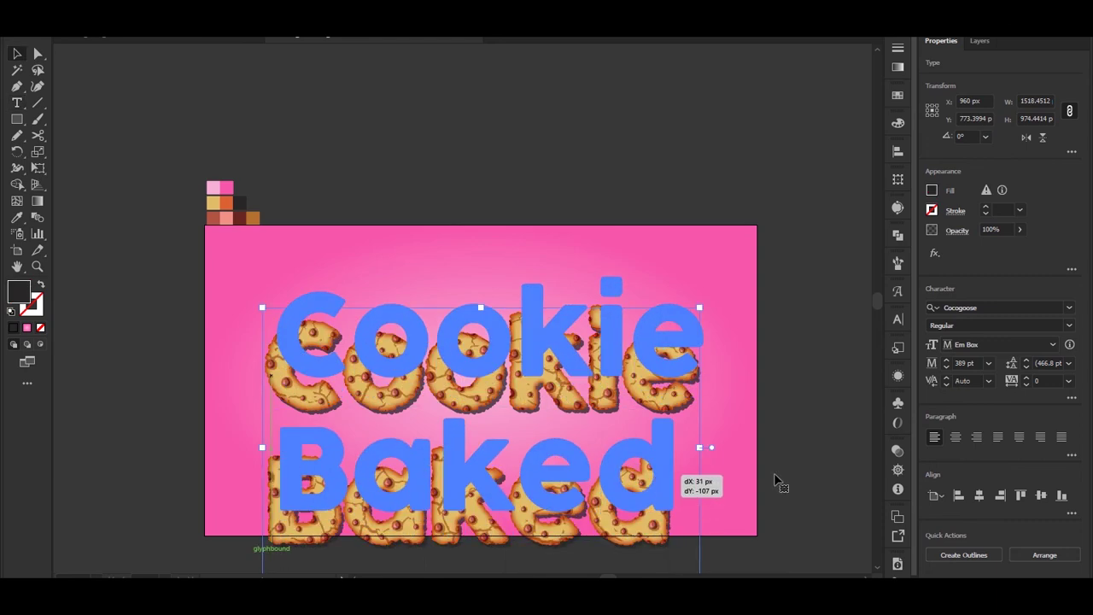
pyautogui.click(775, 479)
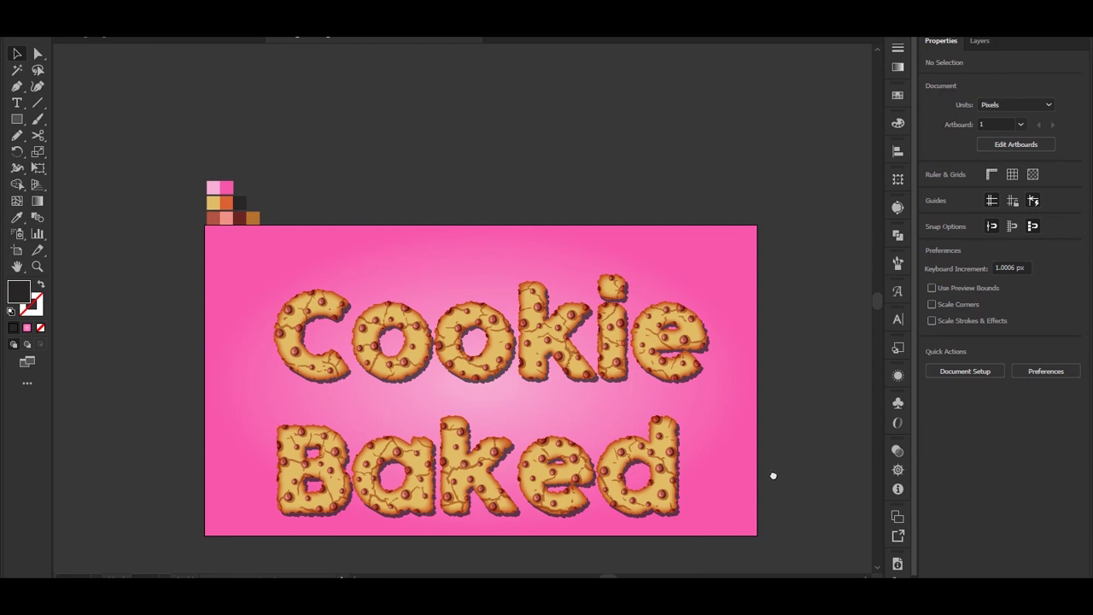
pyautogui.moveTo(775, 479); pyautogui.dragTo(767, 481)
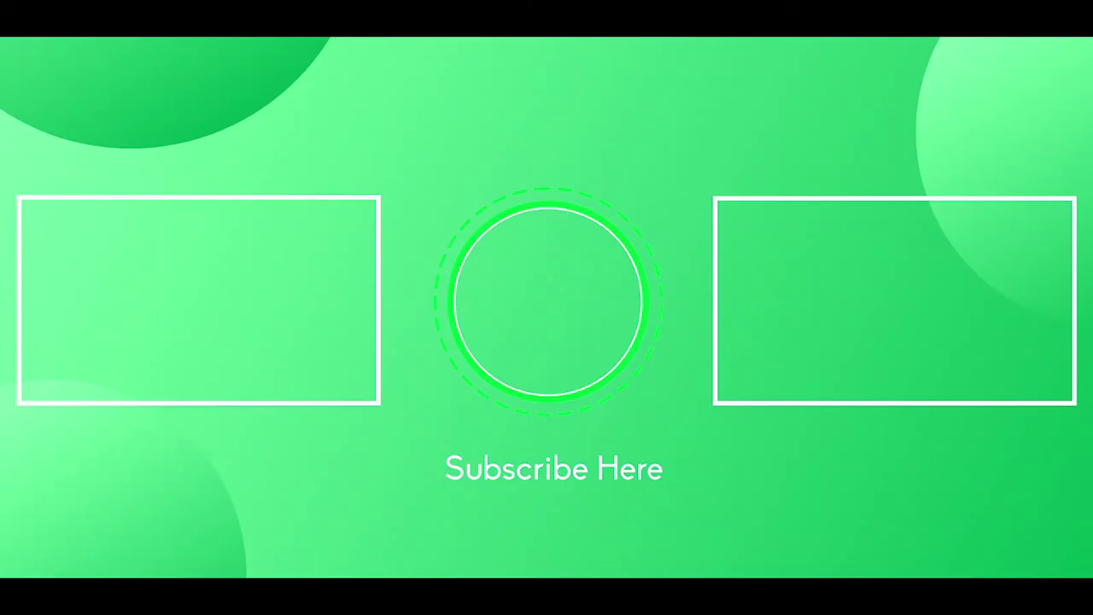